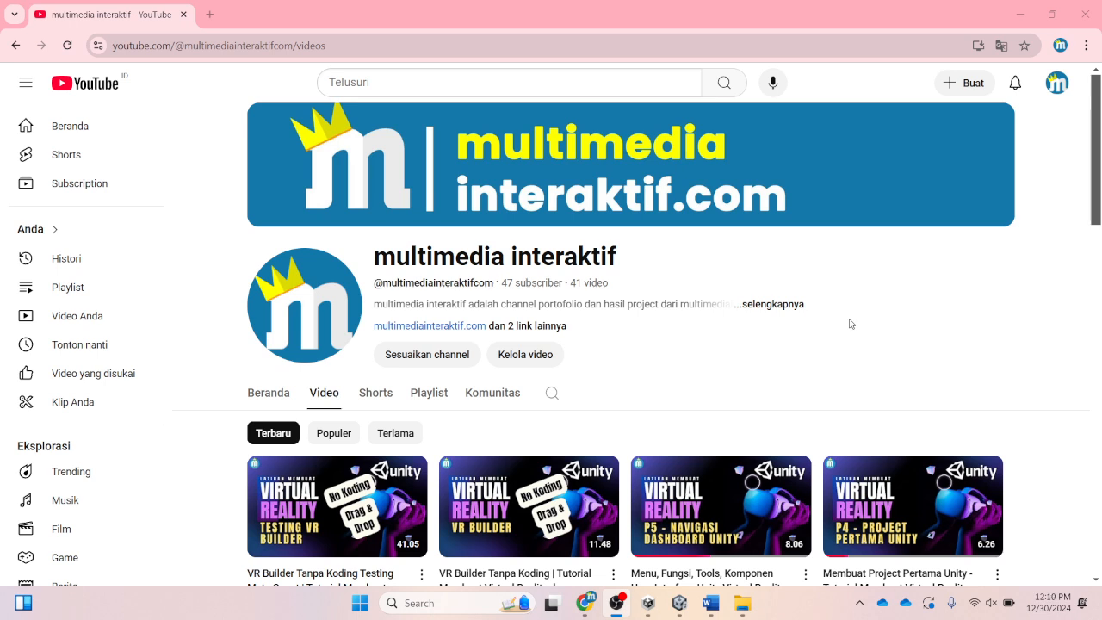
# - Switch to the Unity editor and open the recent scene 2_KidsRoom_3D_Scene
pyautogui.click(682, 605)
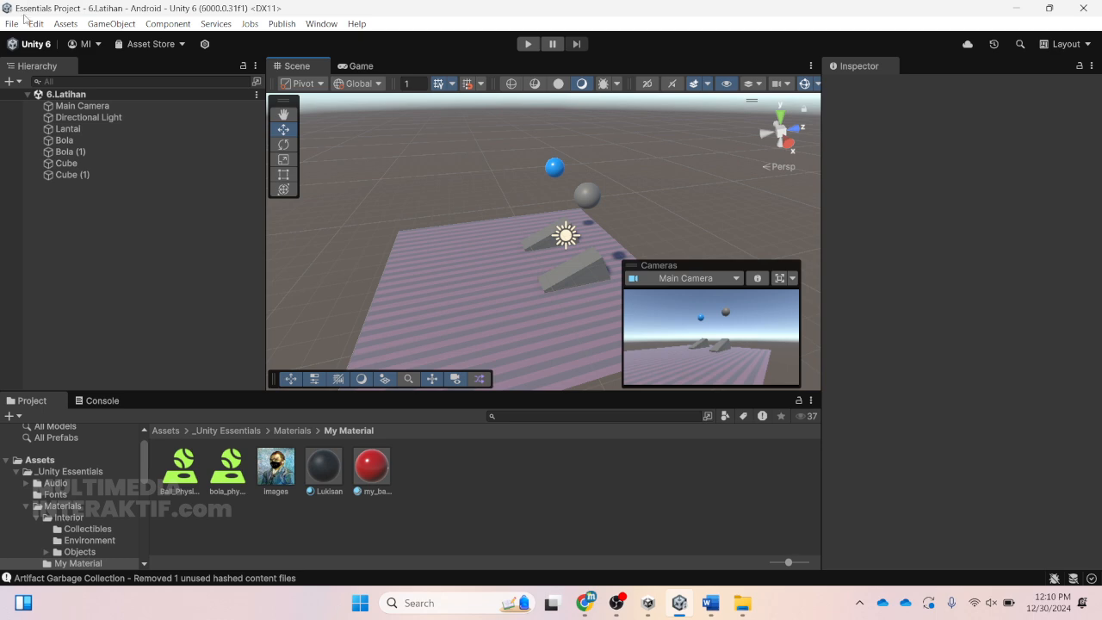
pyautogui.click(13, 23)
pyautogui.moveTo(147, 70)
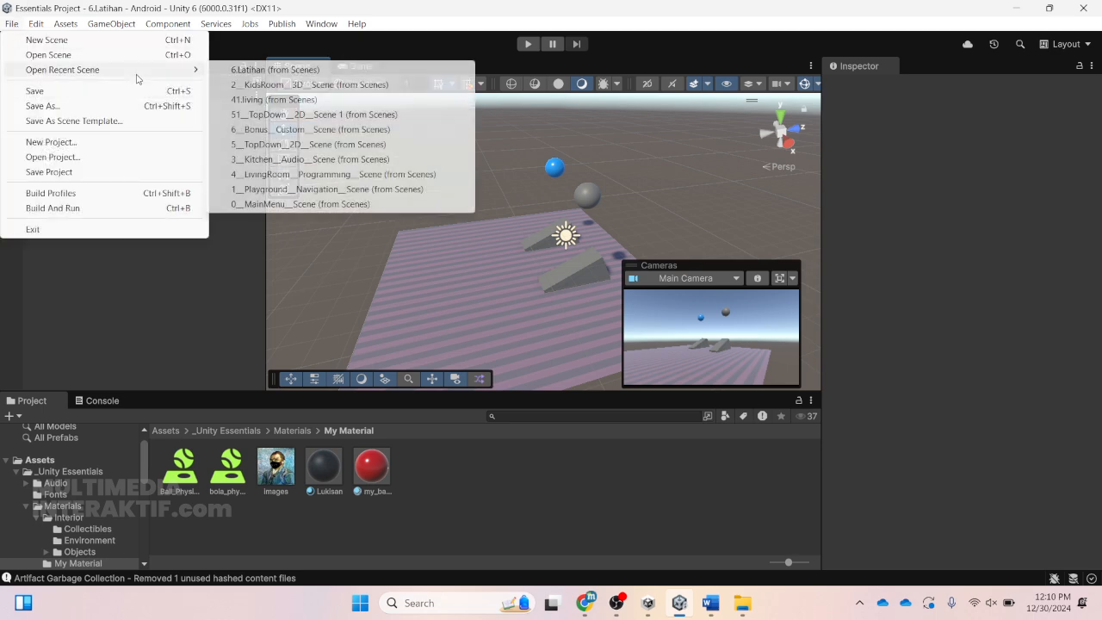
pyautogui.click(324, 83)
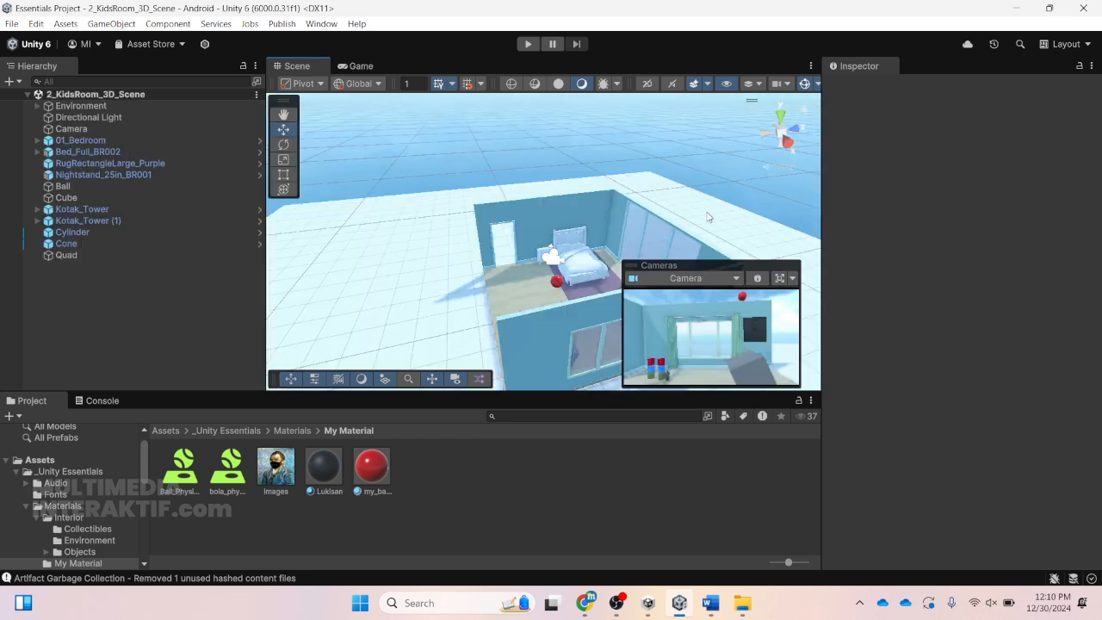
# - Examine the bedroom's window wall in the scene, including the red ball, block towers, ramp cube and painting
pyautogui.scroll(4, 491, 301)
pyautogui.moveTo(413, 300); pyautogui.dragTo(480, 282, button='right')
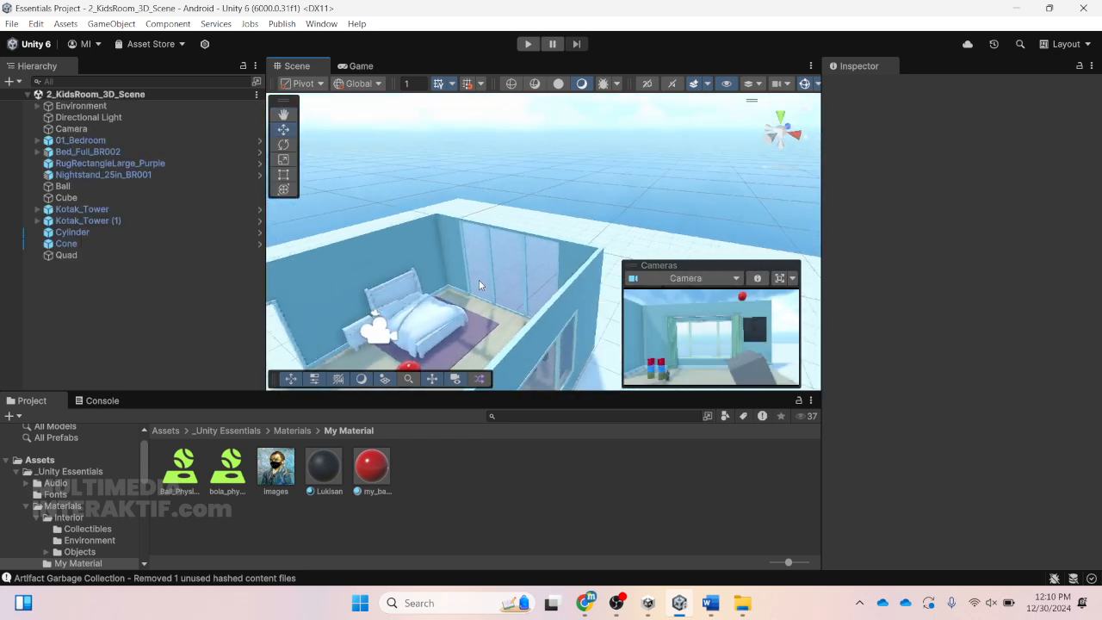
pyautogui.moveTo(480, 283); pyautogui.dragTo(670, 107, button='middle')
pyautogui.moveTo(467, 255); pyautogui.dragTo(732, 236, button='right')
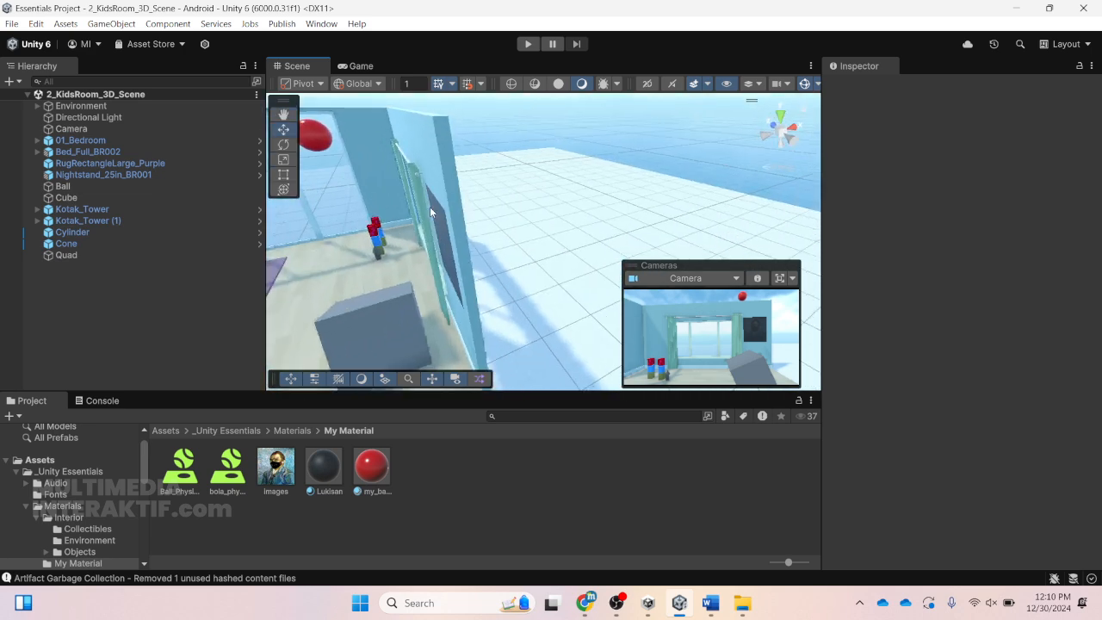
pyautogui.moveTo(430, 207); pyautogui.dragTo(609, 203, button='middle')
pyautogui.moveTo(538, 169); pyautogui.dragTo(603, 161, button='right')
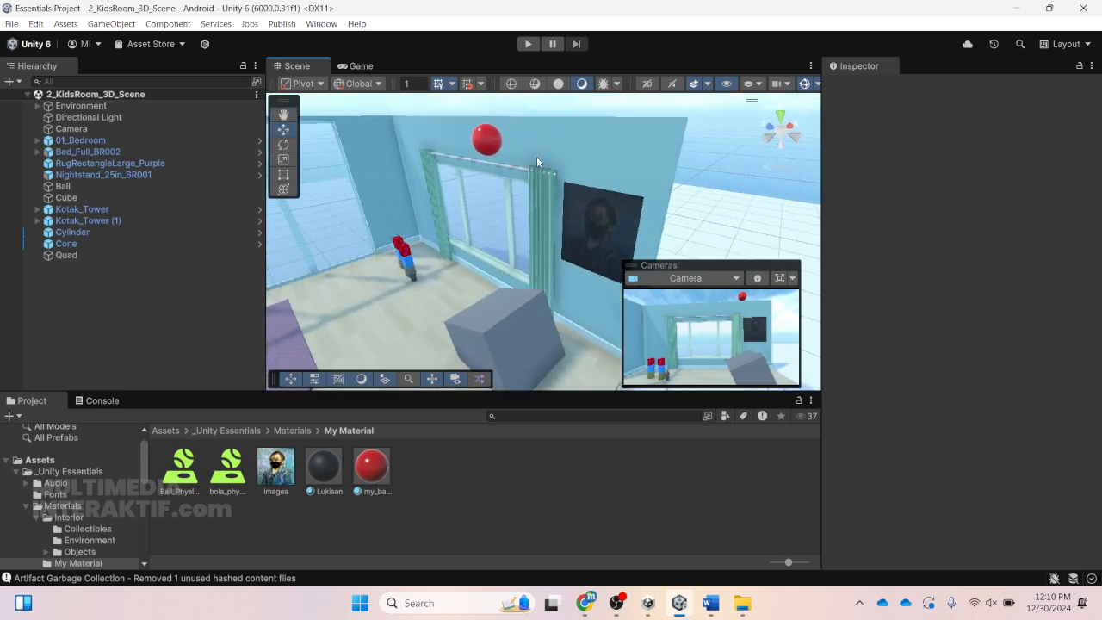
pyautogui.moveTo(534, 158); pyautogui.dragTo(563, 158, button='right')
pyautogui.moveTo(522, 164); pyautogui.dragTo(622, 149, button='middle')
pyautogui.moveTo(531, 163); pyautogui.dragTo(585, 161, button='right')
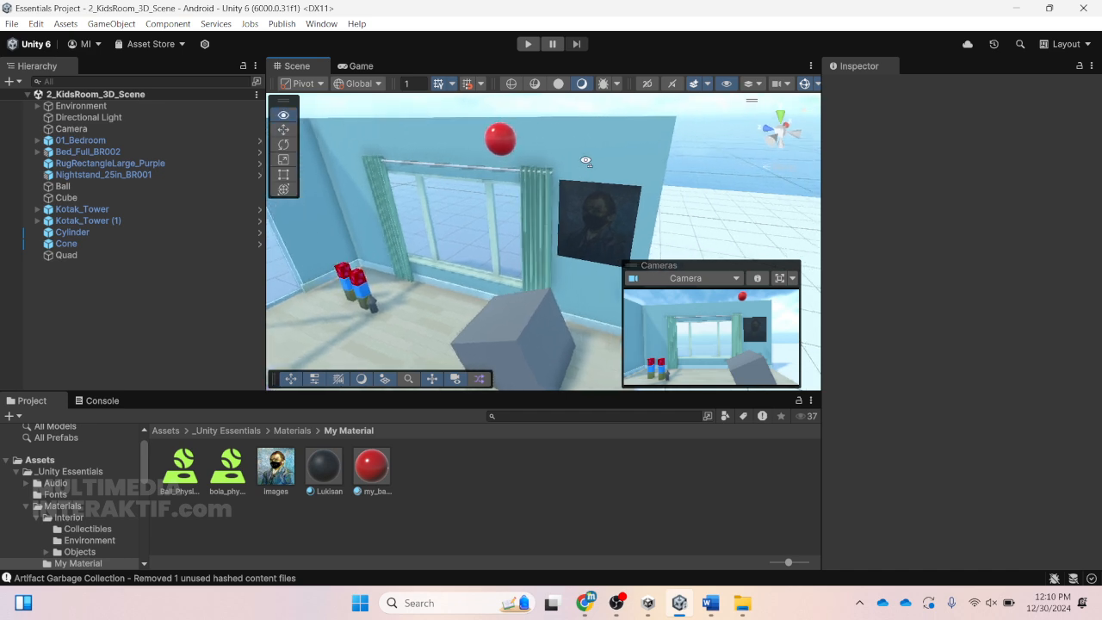
pyautogui.moveTo(556, 157); pyautogui.dragTo(582, 154, button='middle')
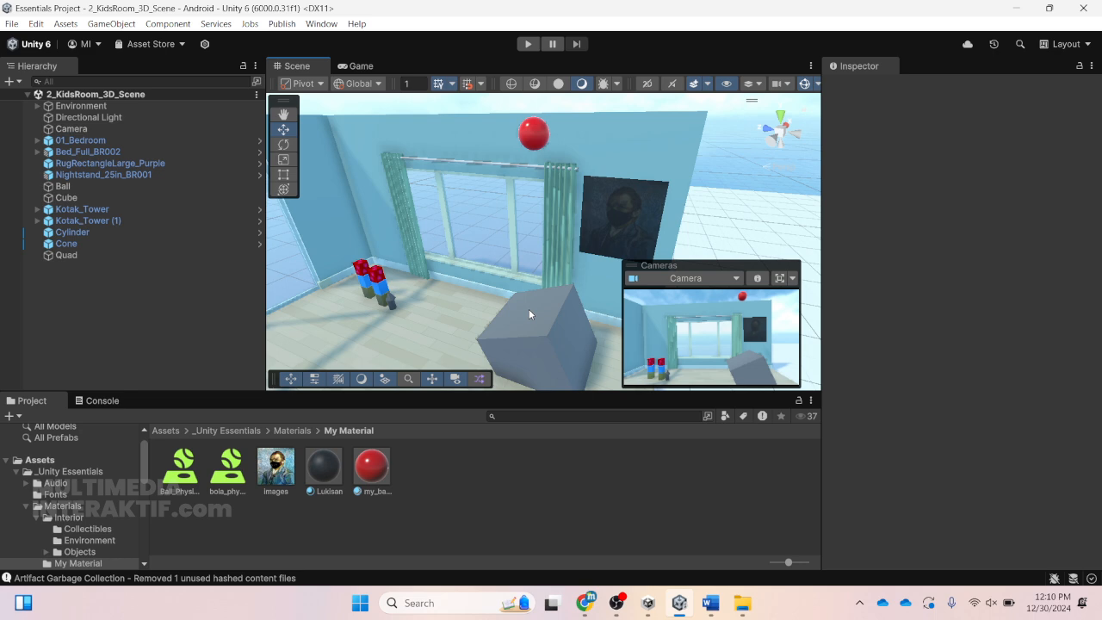
pyautogui.moveTo(529, 310); pyautogui.dragTo(583, 287, button='right')
pyautogui.moveTo(510, 266); pyautogui.dragTo(561, 248, button='middle')
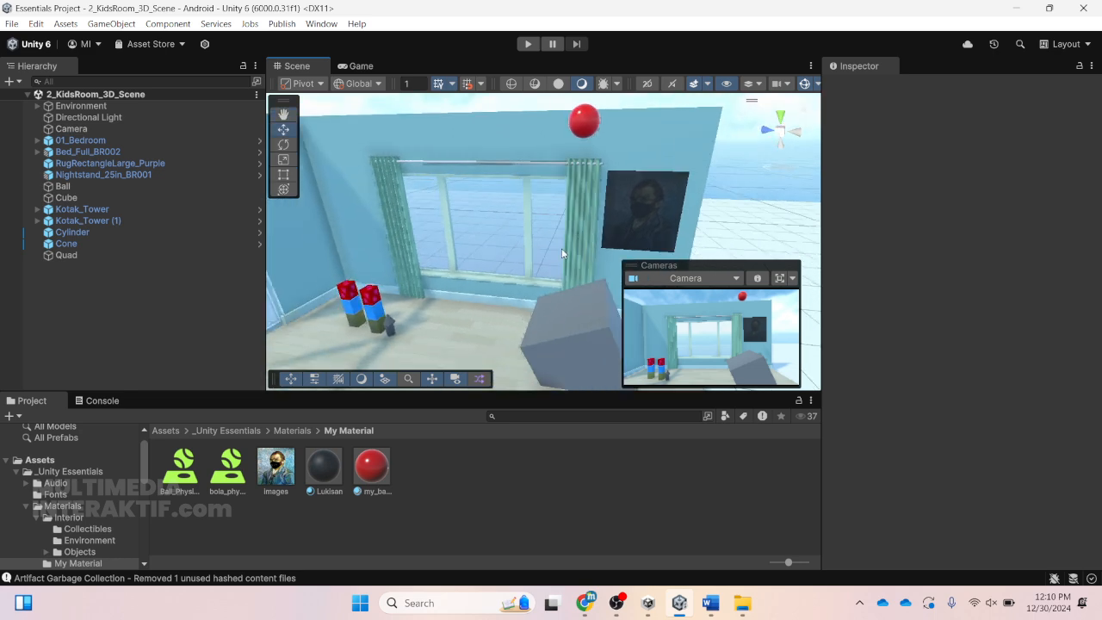
pyautogui.moveTo(519, 250); pyautogui.dragTo(562, 218, button='right')
pyautogui.moveTo(512, 300); pyautogui.dragTo(565, 252, button='middle')
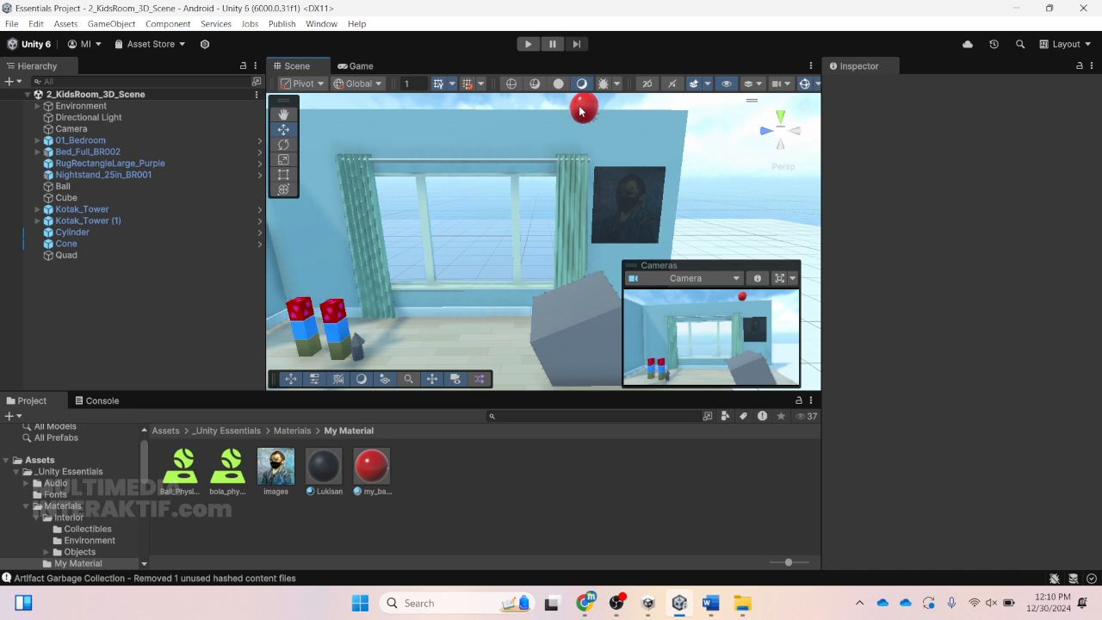
# - Run the kids' room scene twice in Play mode to watch the red ball's motion, stopping after each run
pyautogui.click(528, 44)
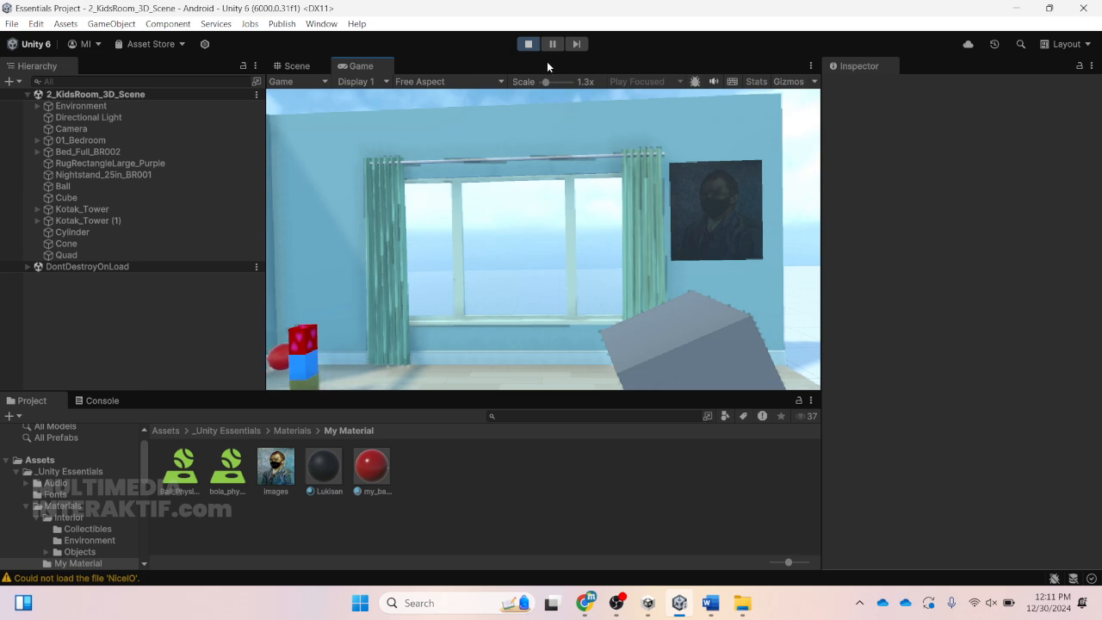
pyautogui.click(529, 44)
pyautogui.click(530, 44)
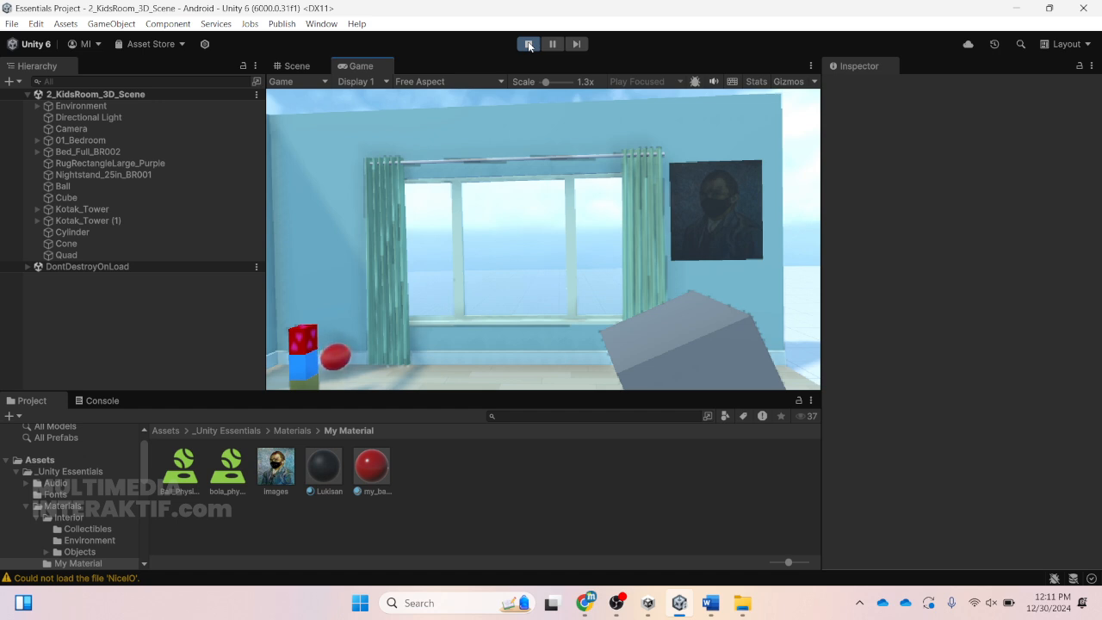
pyautogui.click(529, 45)
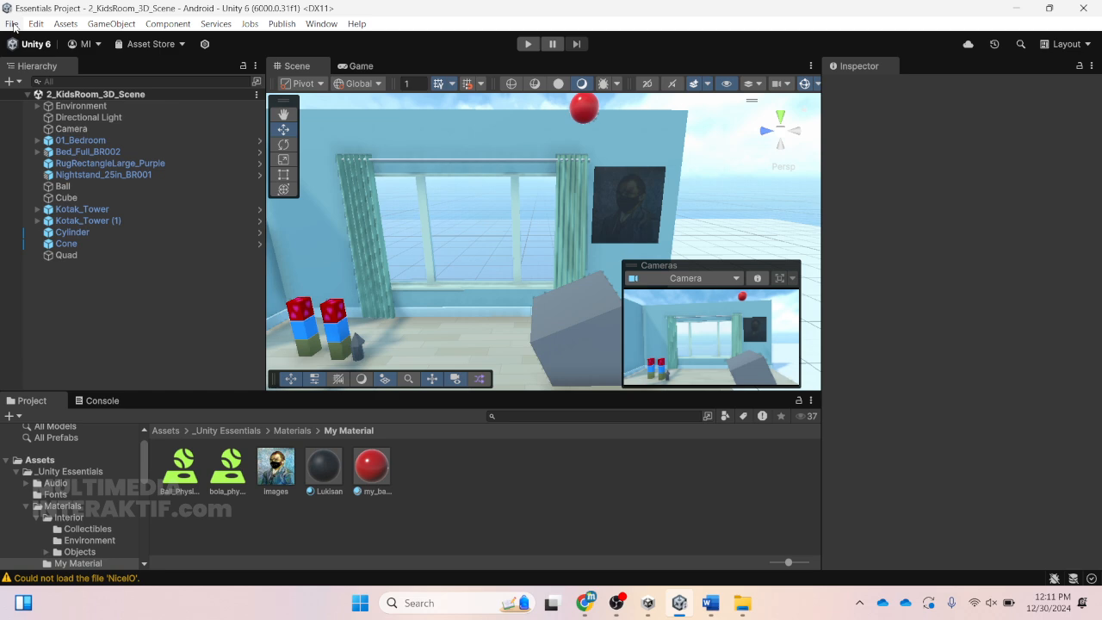
pyautogui.click(12, 24)
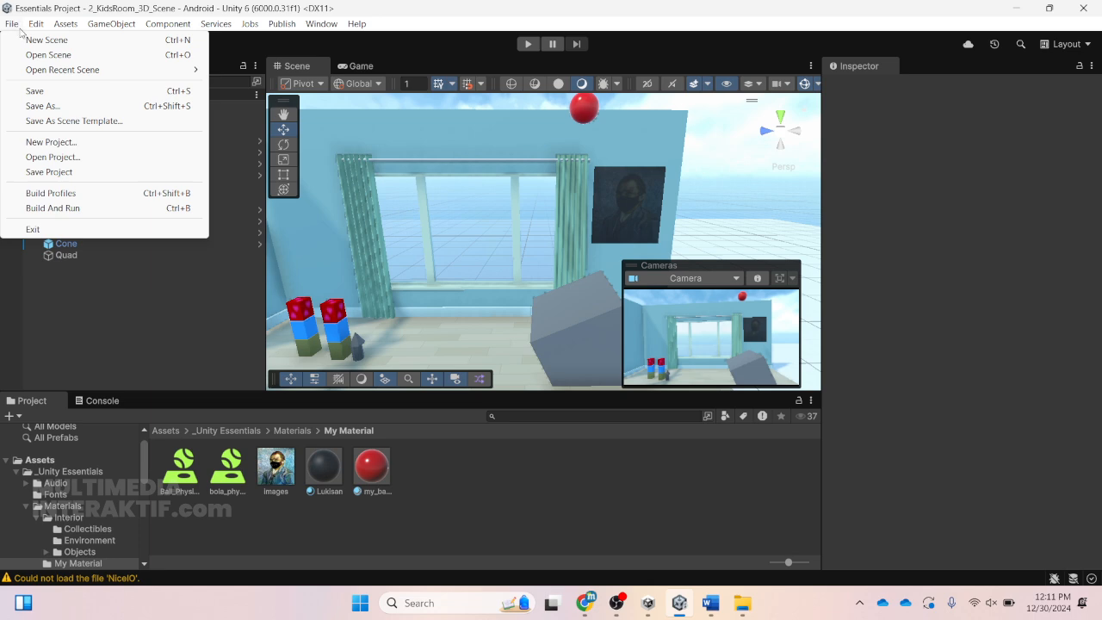
pyautogui.click(36, 40)
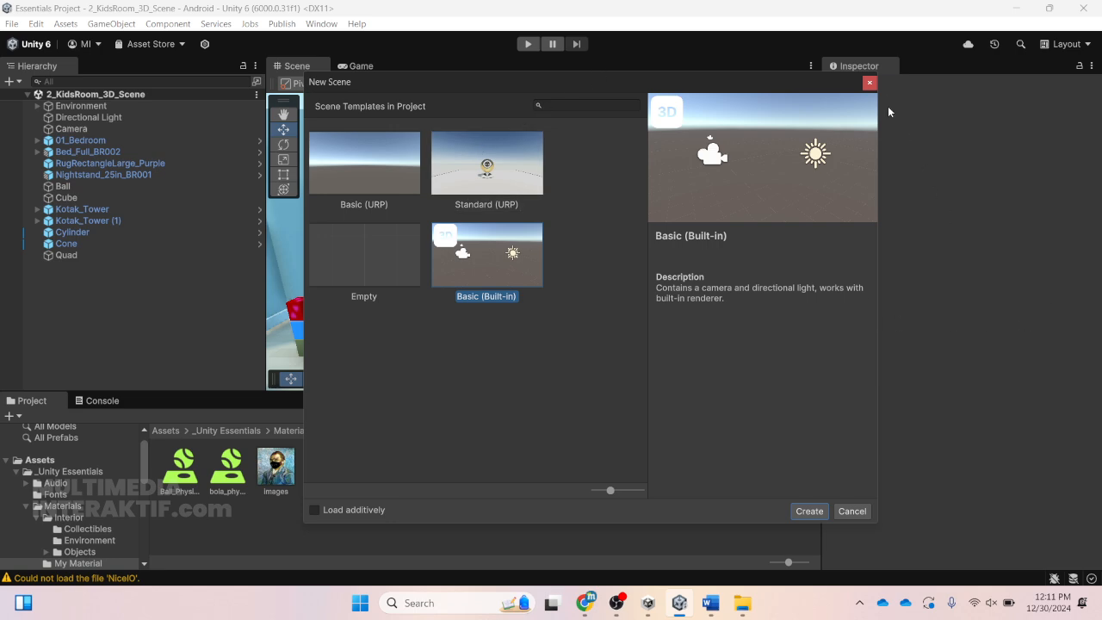
pyautogui.click(870, 83)
# - Create a new scene from the Basic (URP) template
pyautogui.click(12, 23)
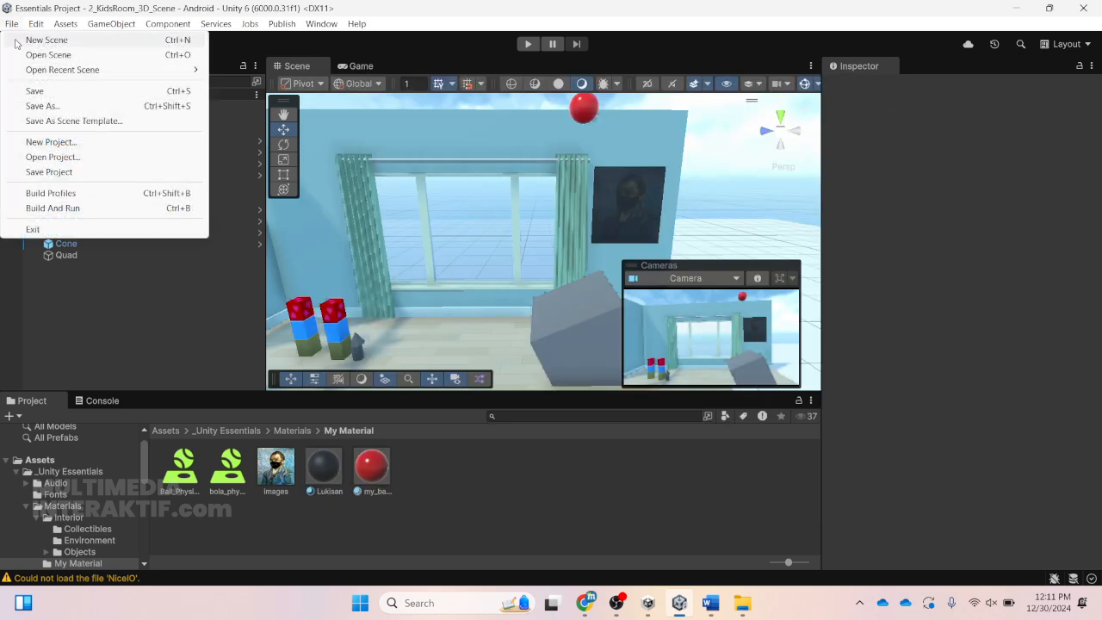
pyautogui.click(34, 40)
pyautogui.click(385, 169)
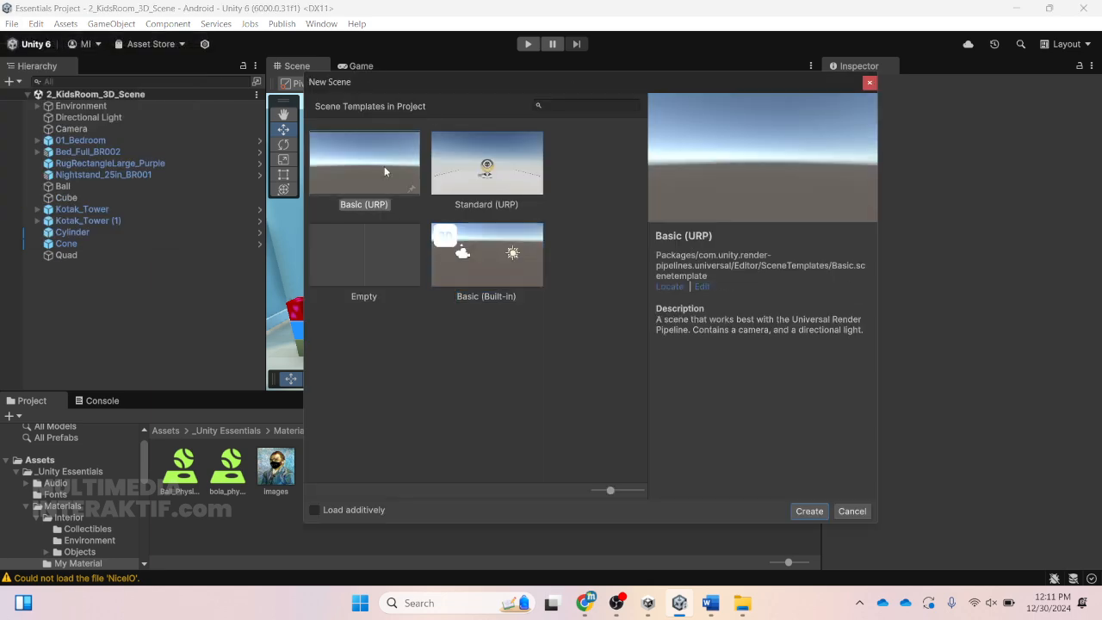
pyautogui.click(811, 511)
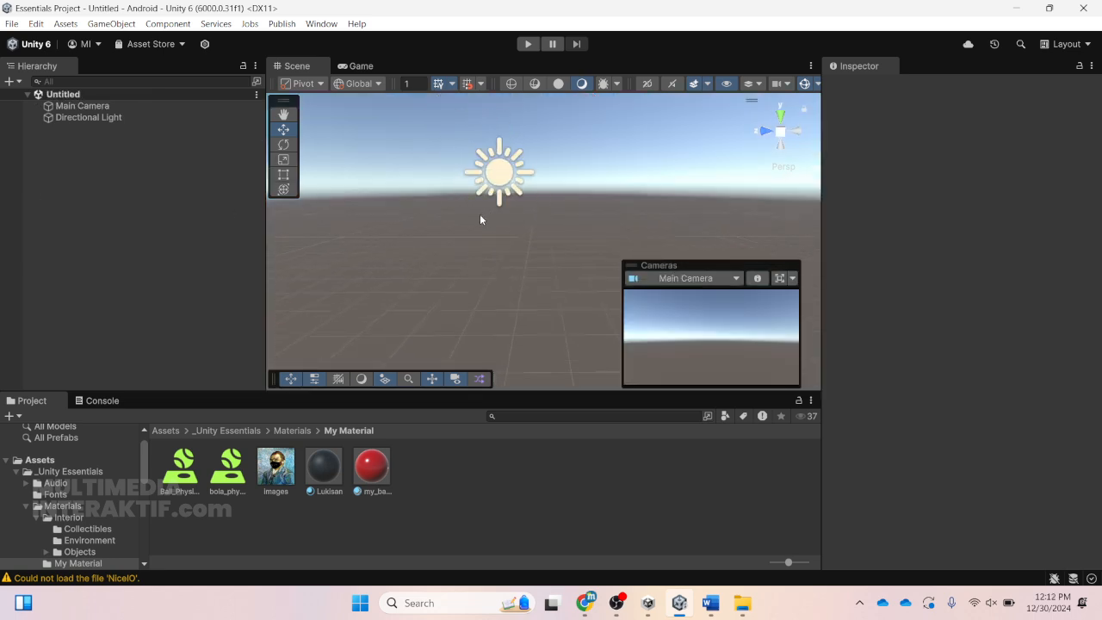
# - Add a 3D Plane object to the new scene as the floor
pyautogui.rightClick(93, 161)
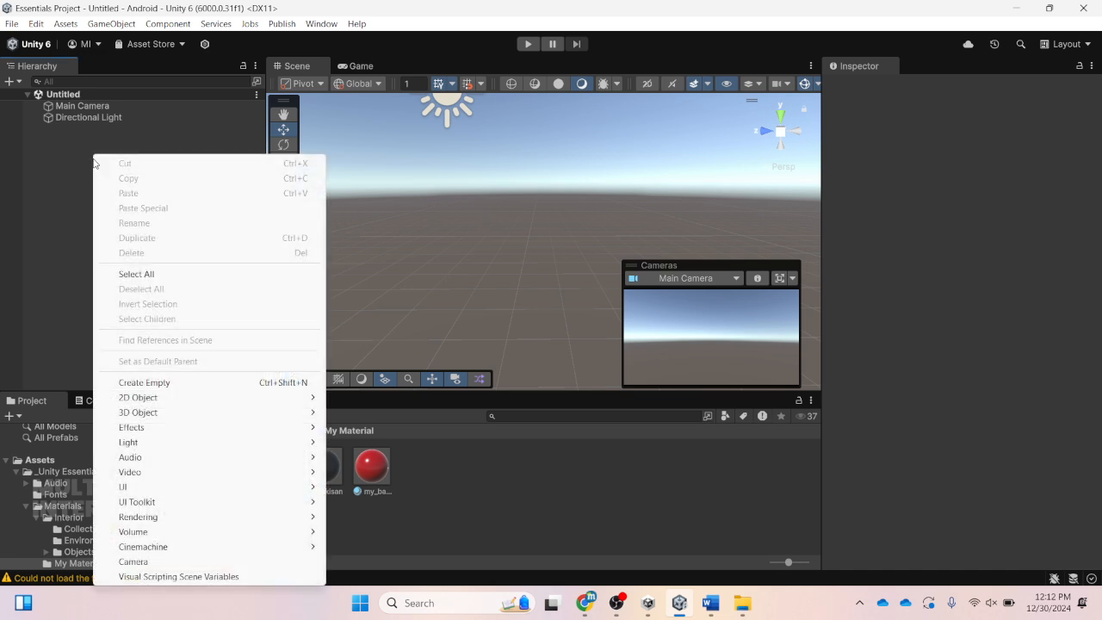
pyautogui.moveTo(288, 416)
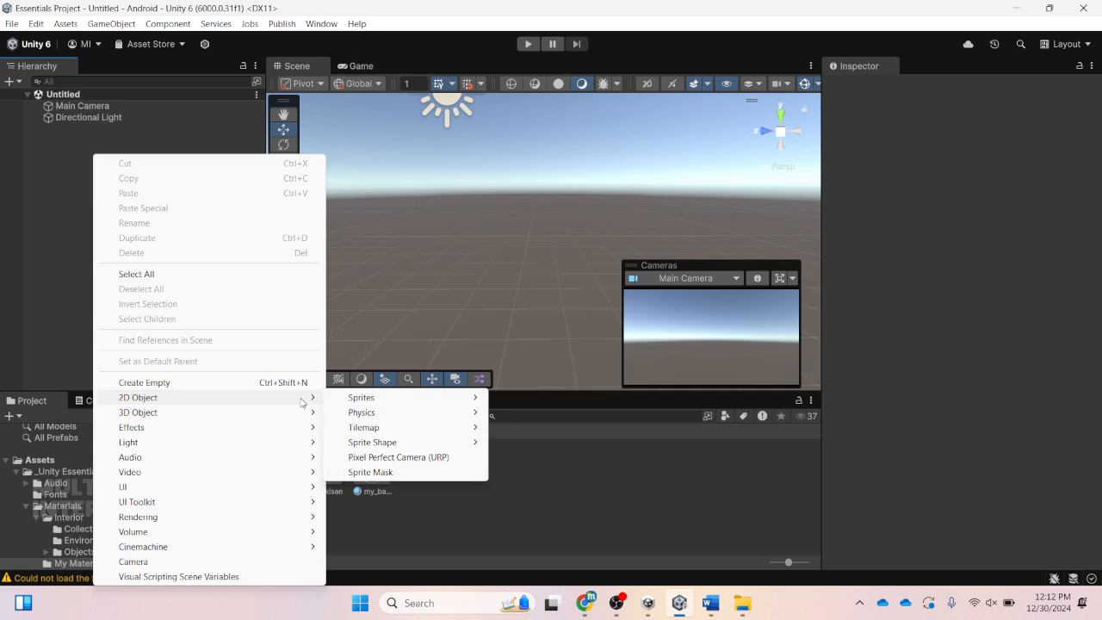
pyautogui.moveTo(301, 412)
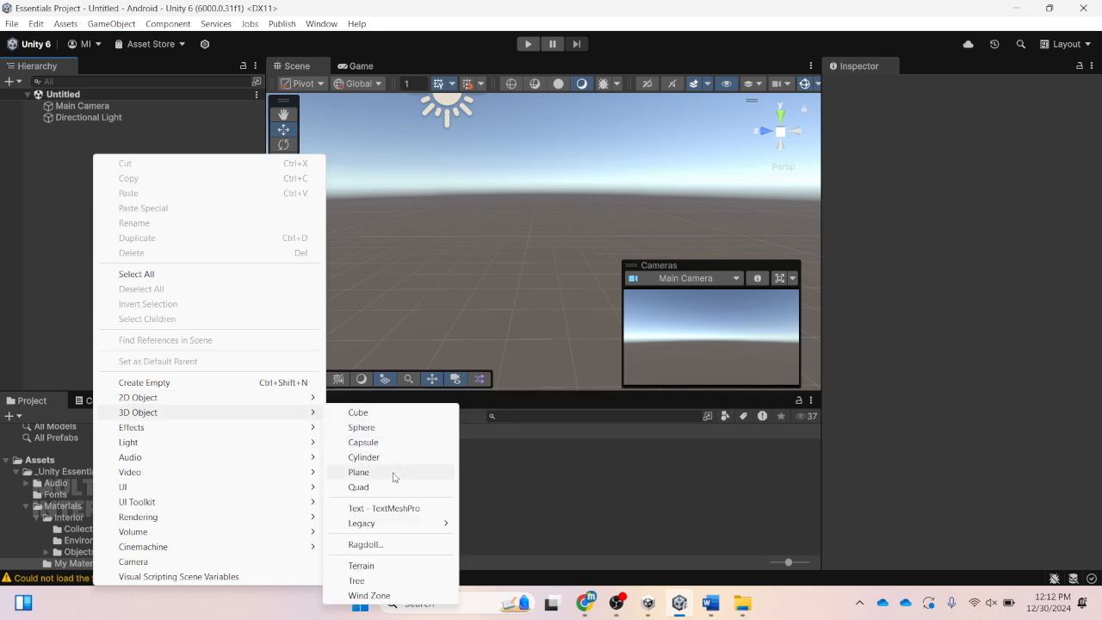
pyautogui.click(394, 474)
# - Add a 3D Sphere and raise it above the plane to a Y position of 3.81
pyautogui.moveTo(405, 191)
pyautogui.mouseDown(button='right')
pyautogui.moveTo(450, 221)
pyautogui.moveTo(403, 226)
pyautogui.moveTo(478, 235)
pyautogui.moveTo(423, 223)
pyautogui.moveTo(500, 196)
pyautogui.moveTo(410, 200)
pyautogui.mouseUp(button='right')
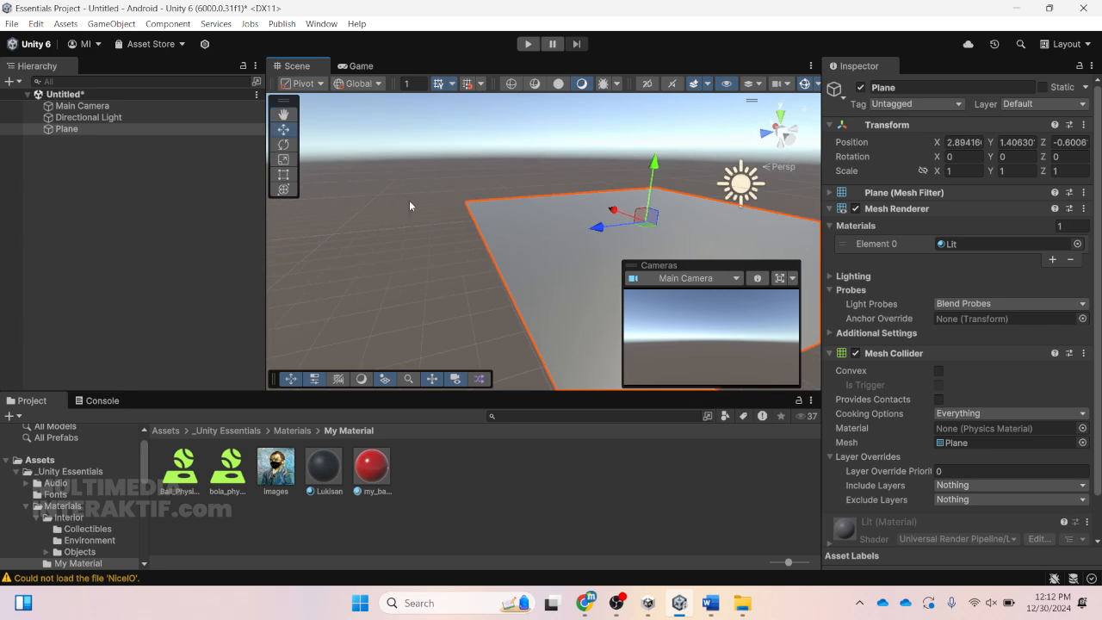
pyautogui.moveTo(501, 200); pyautogui.dragTo(454, 208, button='middle')
pyautogui.scroll(2, 510, 215)
pyautogui.moveTo(511, 217); pyautogui.dragTo(239, 199, button='right')
pyautogui.rightClick(187, 155)
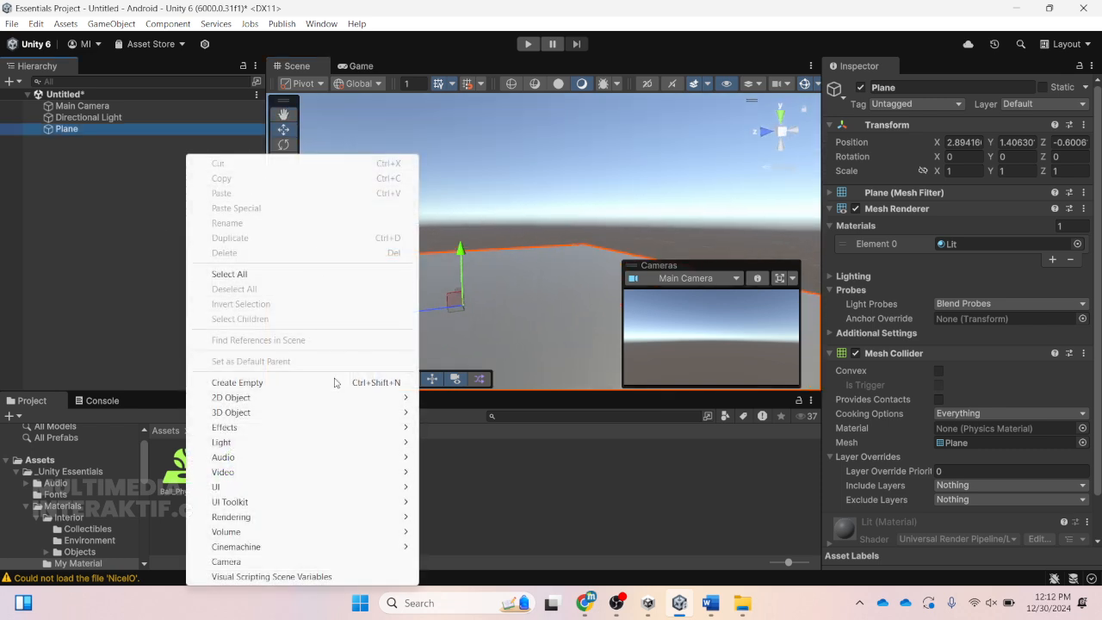
pyautogui.moveTo(365, 413)
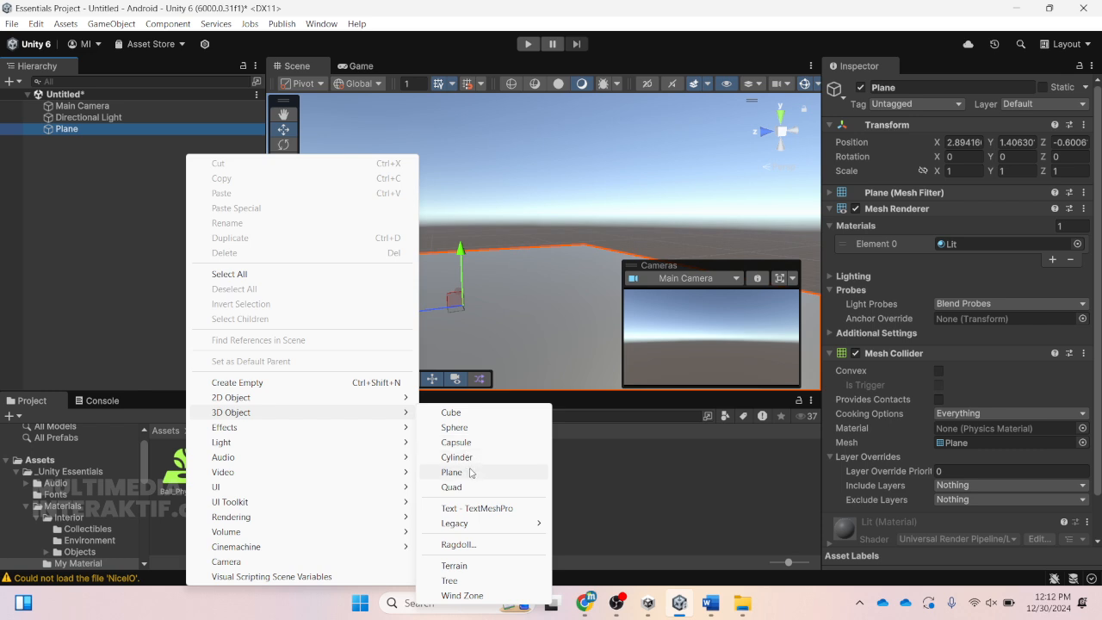
pyautogui.click(476, 427)
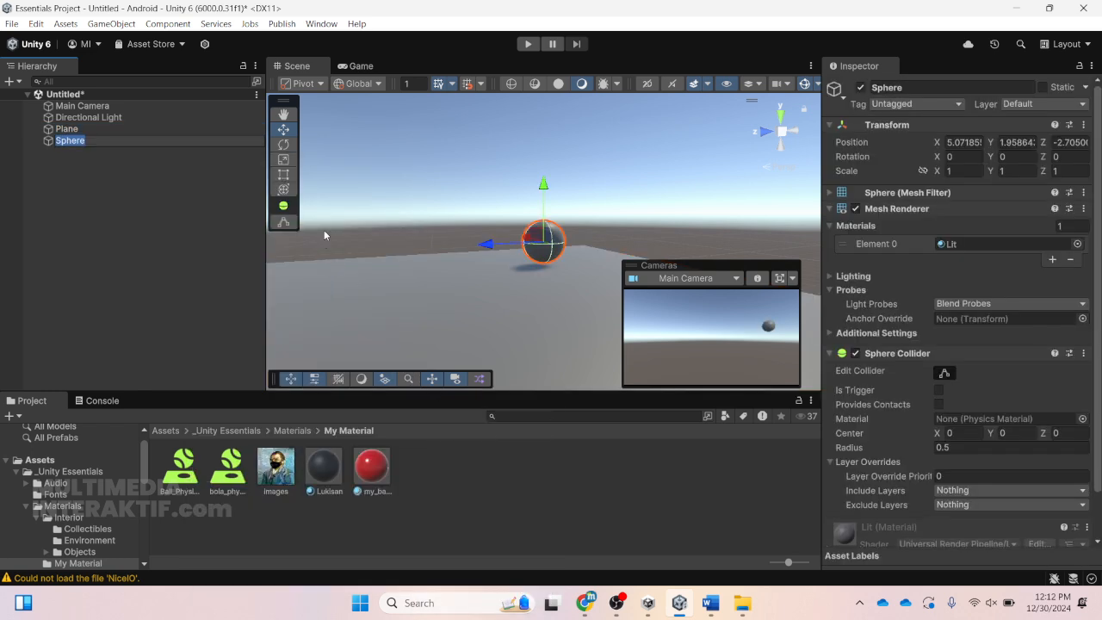
pyautogui.moveTo(543, 190); pyautogui.dragTo(520, 199)
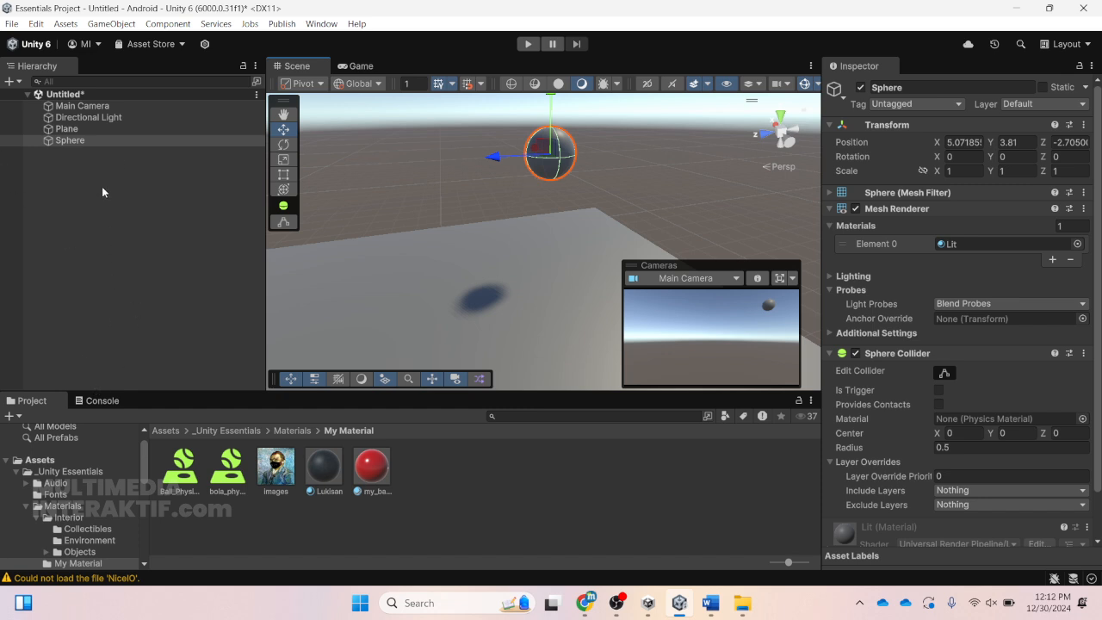
# - Run the new scene in Play mode to check how the sphere behaves, stop it, and inspect the plane and sphere
pyautogui.click(528, 44)
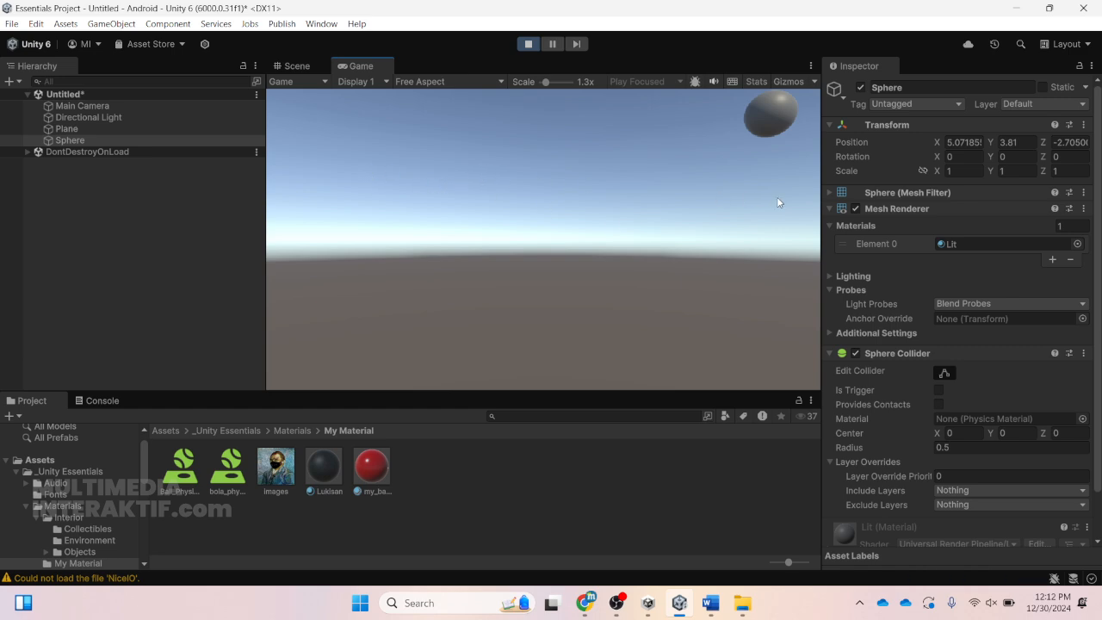
pyautogui.click(532, 52)
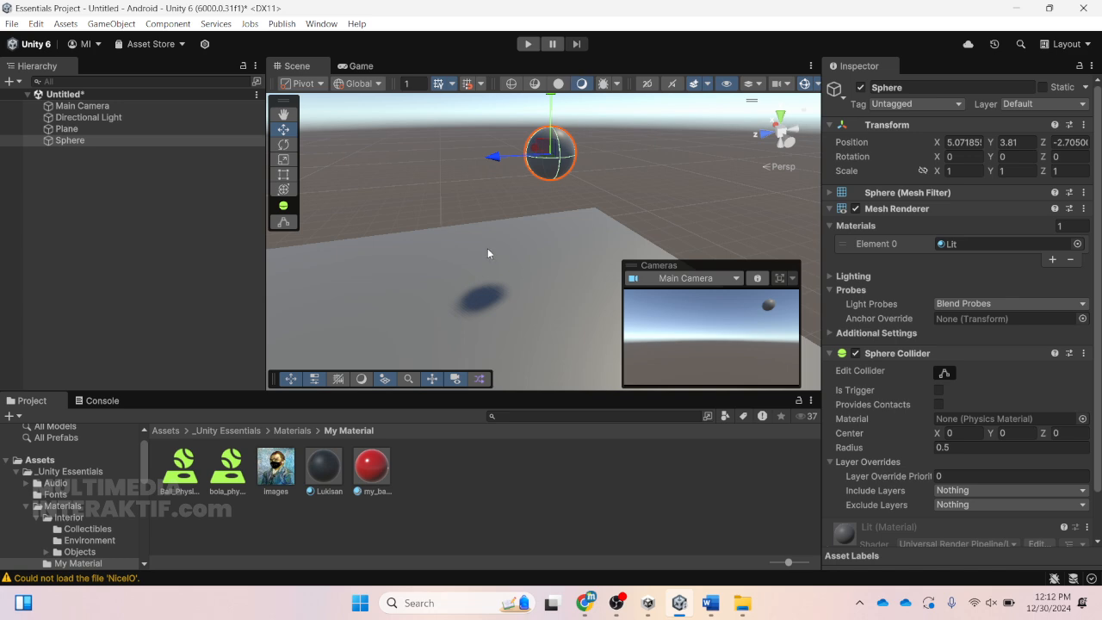
pyautogui.click(531, 258)
pyautogui.moveTo(467, 182); pyautogui.dragTo(528, 182, button='right')
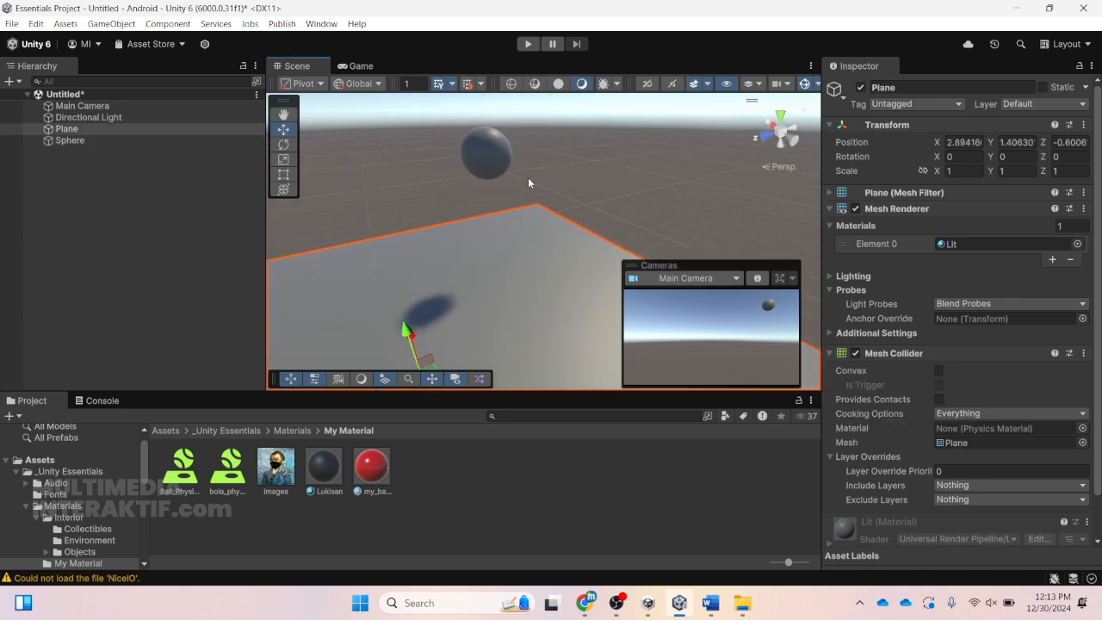
pyautogui.moveTo(551, 157); pyautogui.dragTo(625, 172, button='middle')
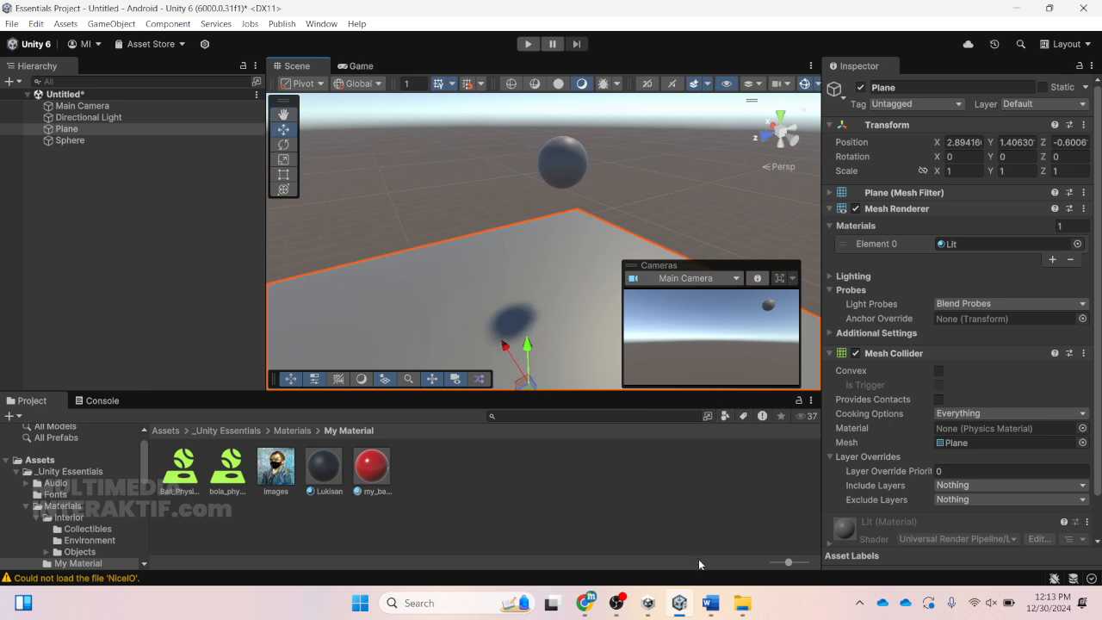
# - Switch to the Word document, enlarge the page view, and write "Berat/Massa" and "Gravitasi" on separate lines
pyautogui.click(710, 603)
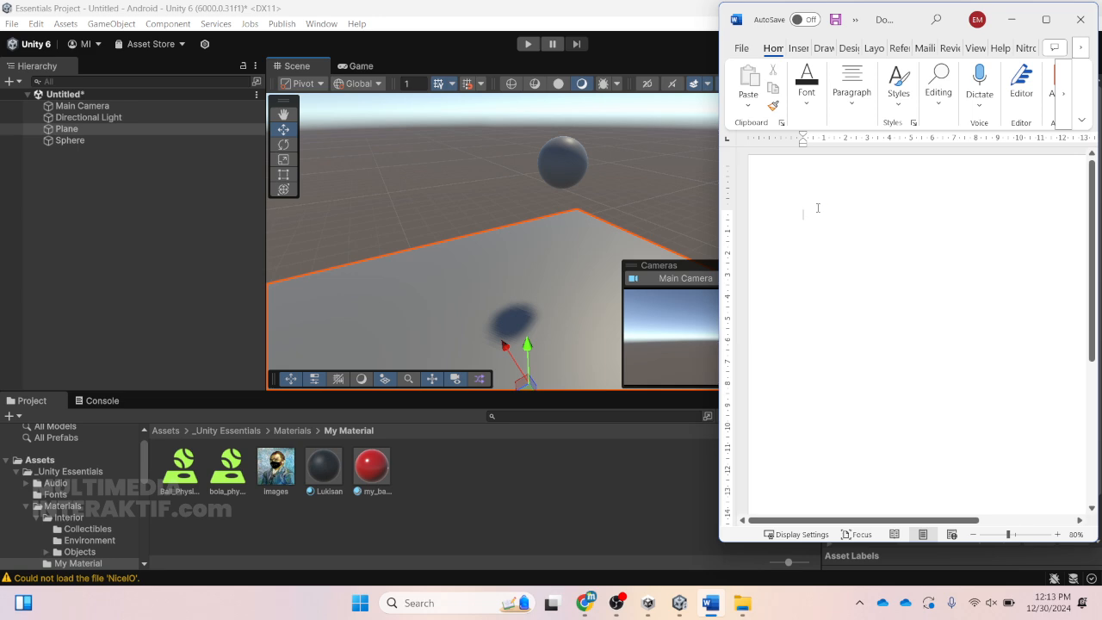
pyautogui.write('Berat')
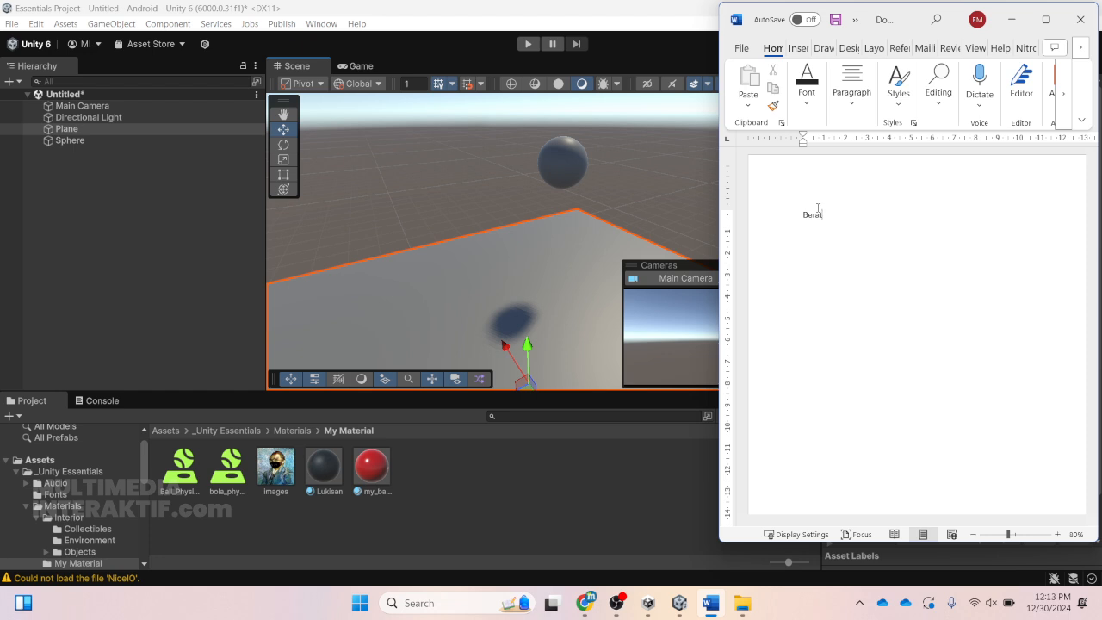
pyautogui.keyDown('ctrl'); pyautogui.scroll(15, 818, 210); pyautogui.keyUp('ctrl')
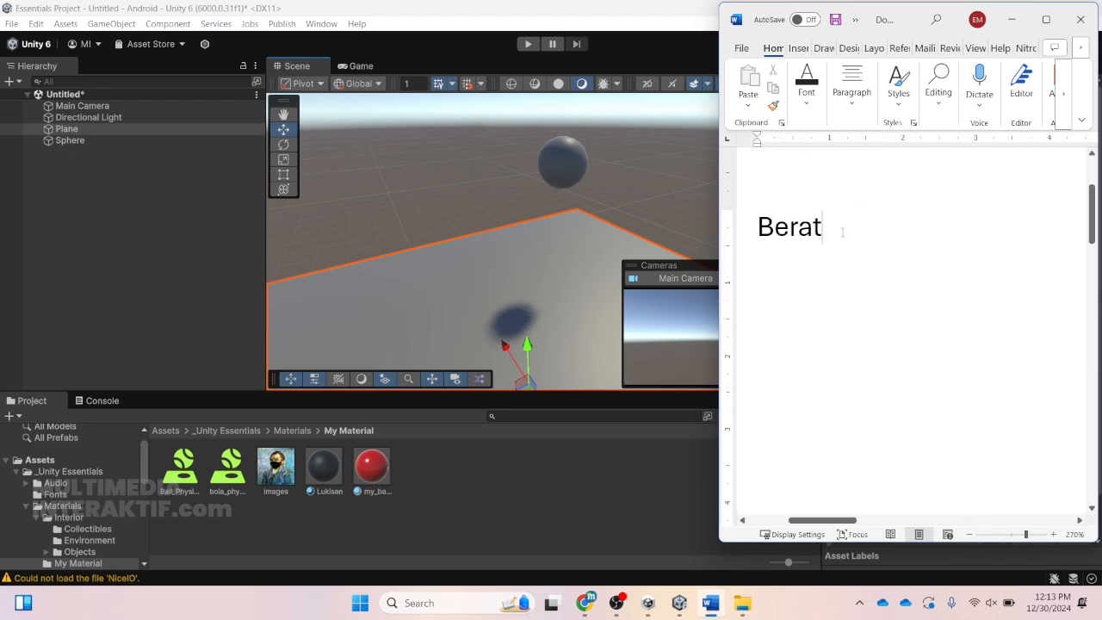
pyautogui.write('/Massa')
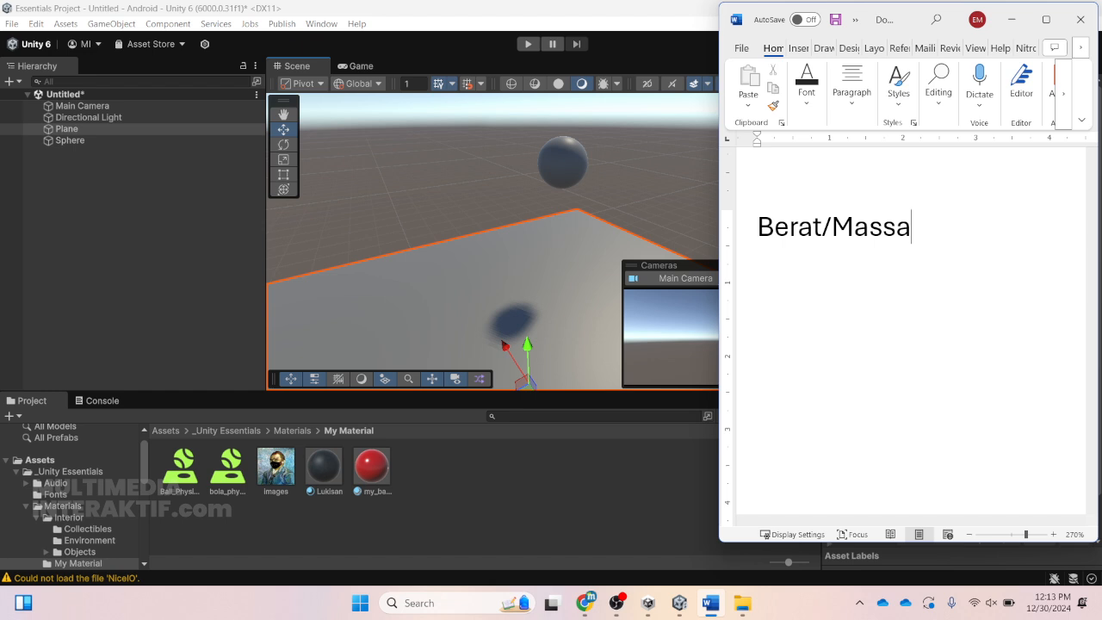
pyautogui.press('Return')
pyautogui.write('Gravity')
pyautogui.press('BackSpace')
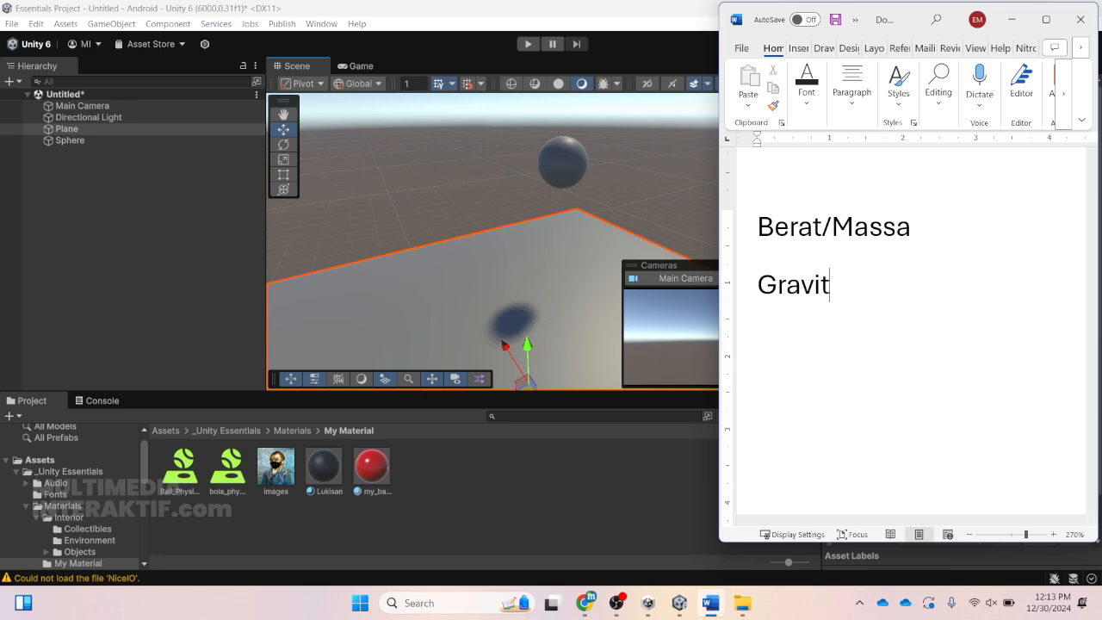
pyautogui.write('asi')
# - Add a third line reading "Physic Material" without a trailing colon
pyautogui.press('Return')
pyautogui.write('Py')
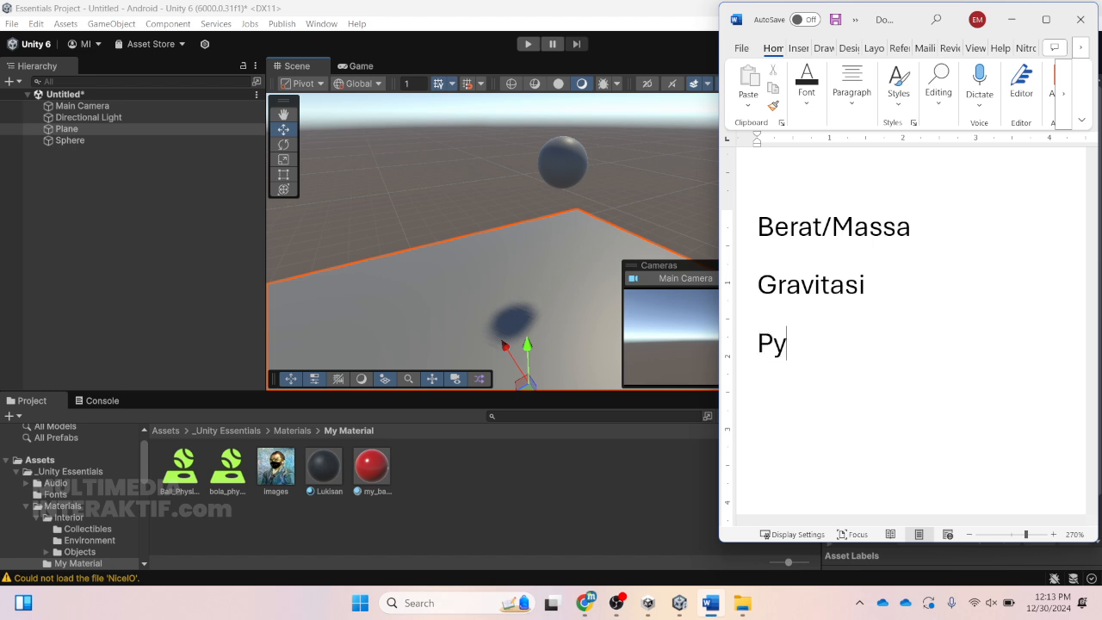
pyautogui.press('BackSpace')
pyautogui.write('hysic ')
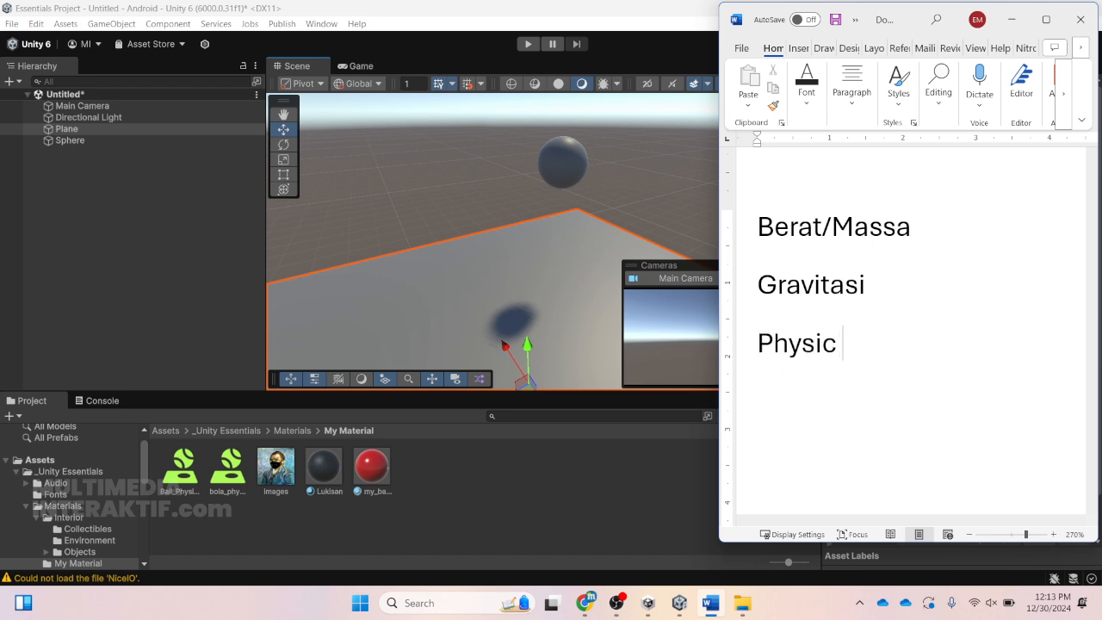
pyautogui.write('Material :')
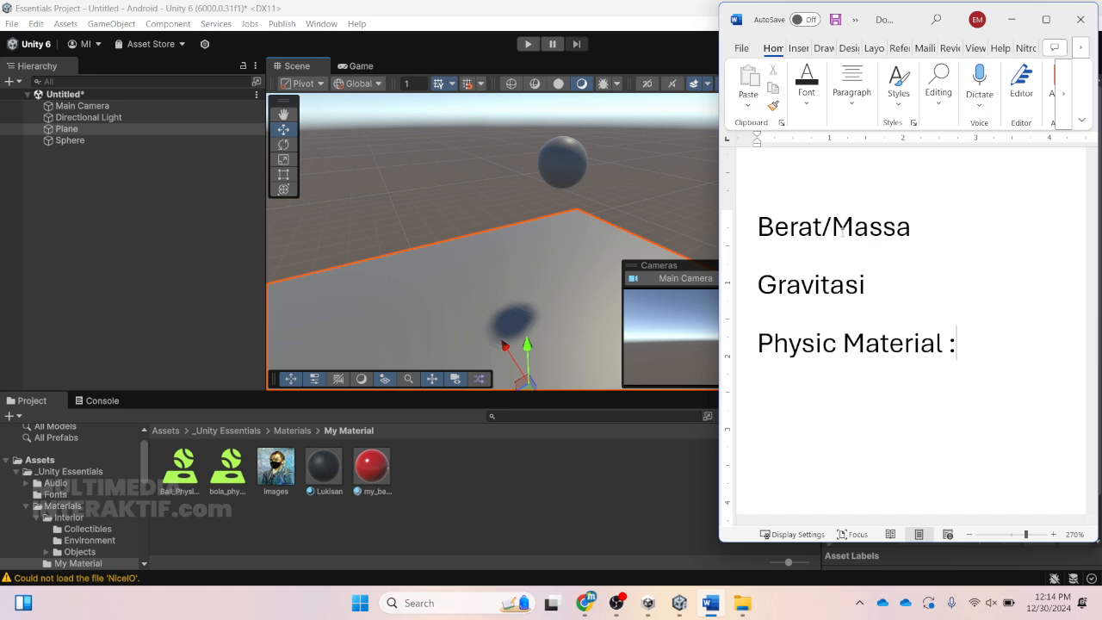
pyautogui.click(945, 353)
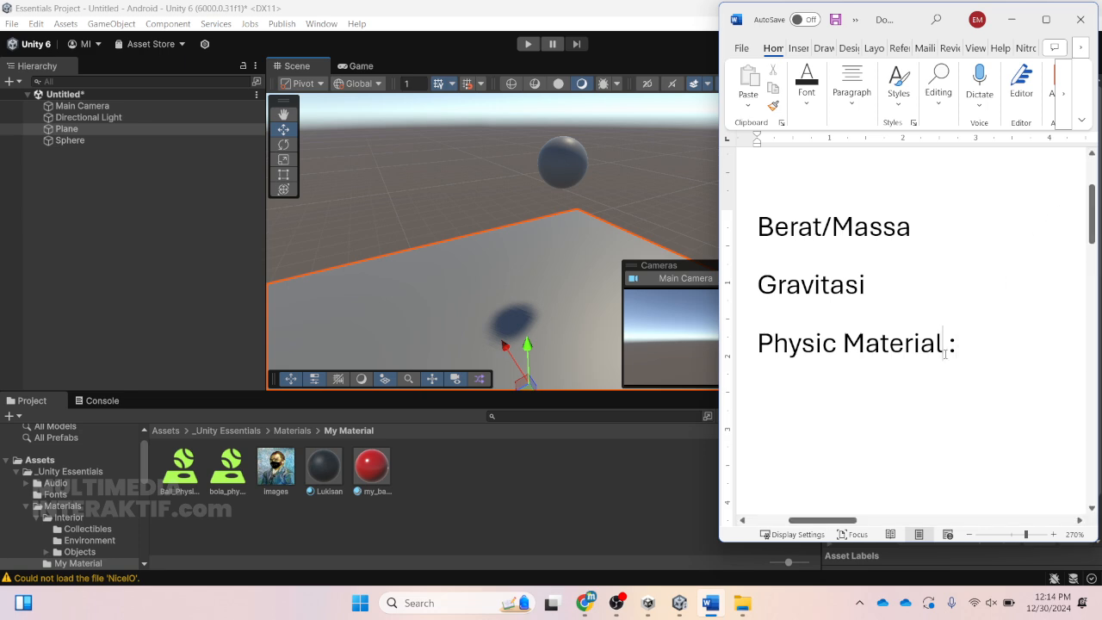
pyautogui.tripleClick(866, 346)
pyautogui.click(936, 346)
pyautogui.click(963, 346)
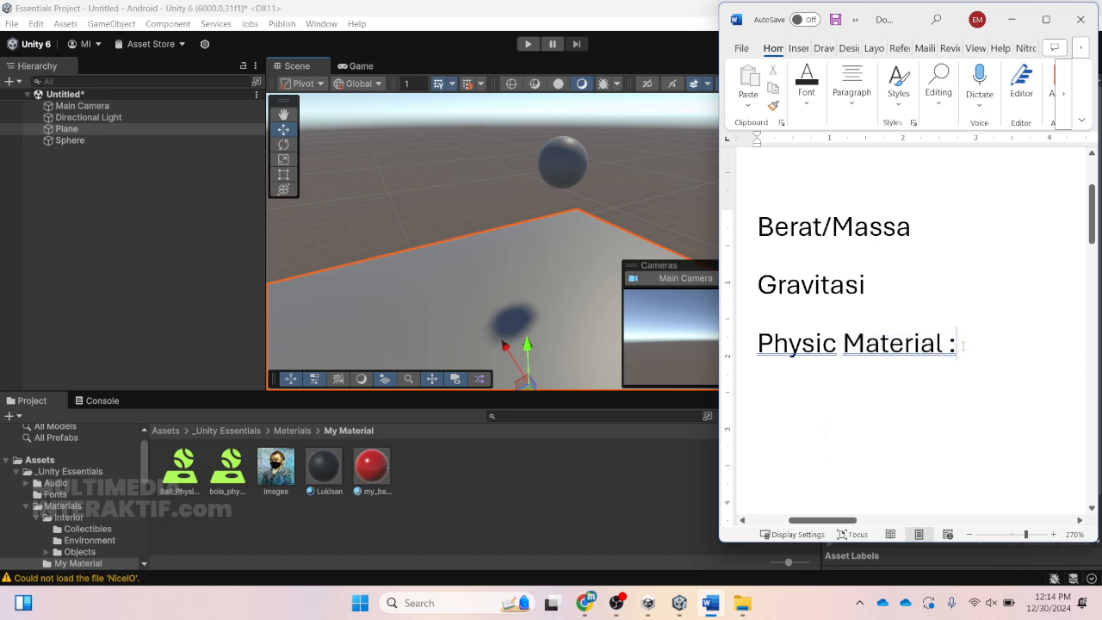
pyautogui.press('BackSpace')
pyautogui.press('BackSpace')
# - Add a "Rigid Body" line below Physic Material and highlight it in yellow
pyautogui.press('Return')
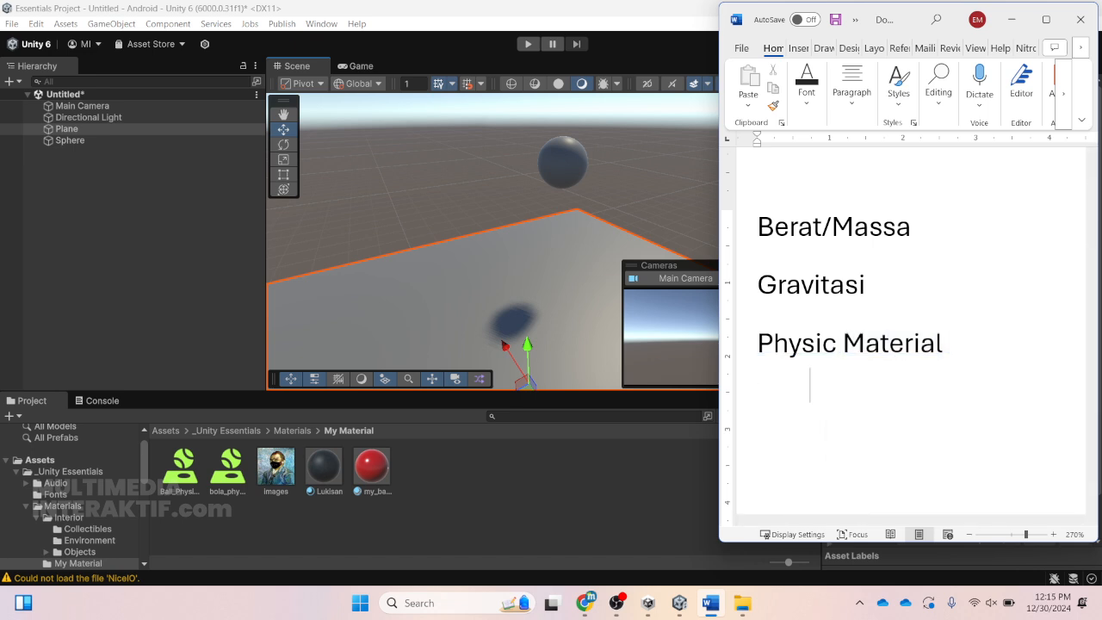
pyautogui.write('Rigid Boy')
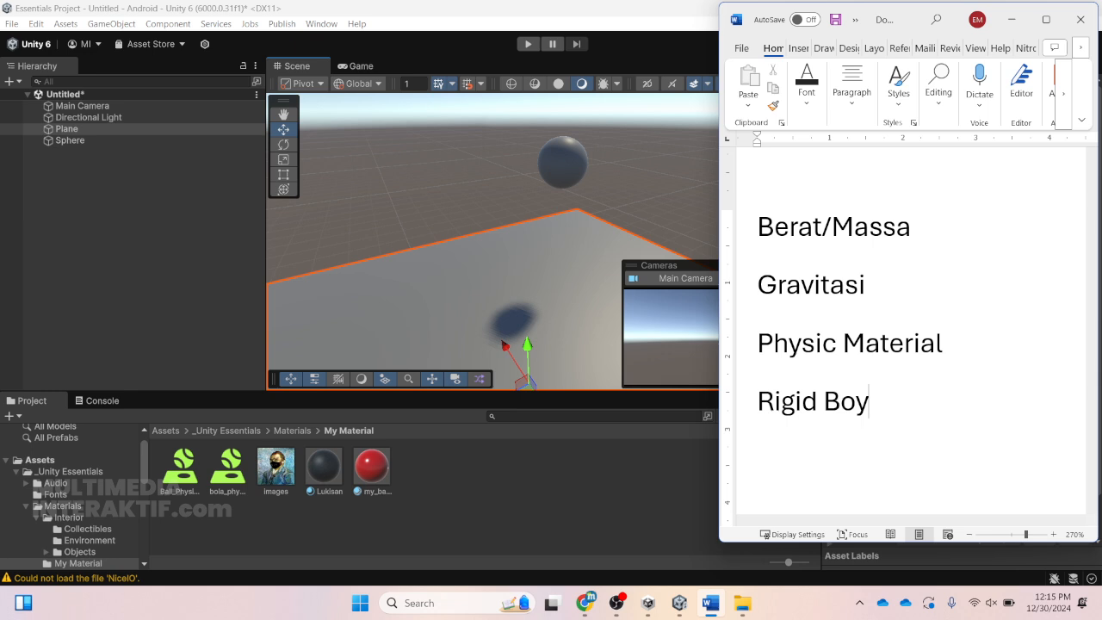
pyautogui.press('BackSpace')
pyautogui.write('dy')
pyautogui.moveTo(965, 349); pyautogui.dragTo(761, 227)
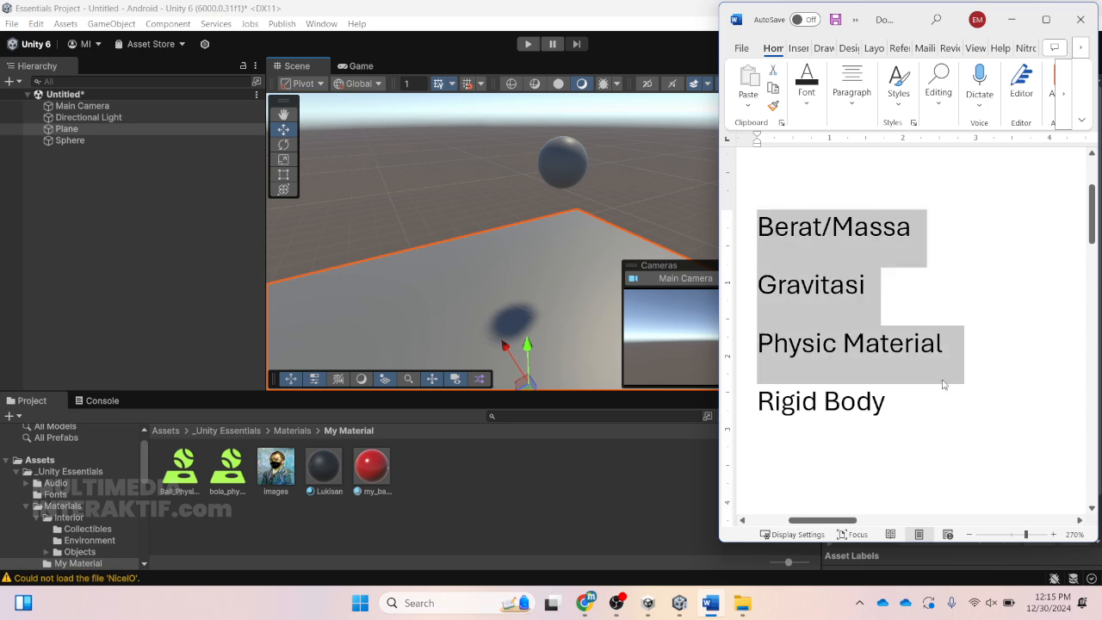
pyautogui.tripleClick(944, 385)
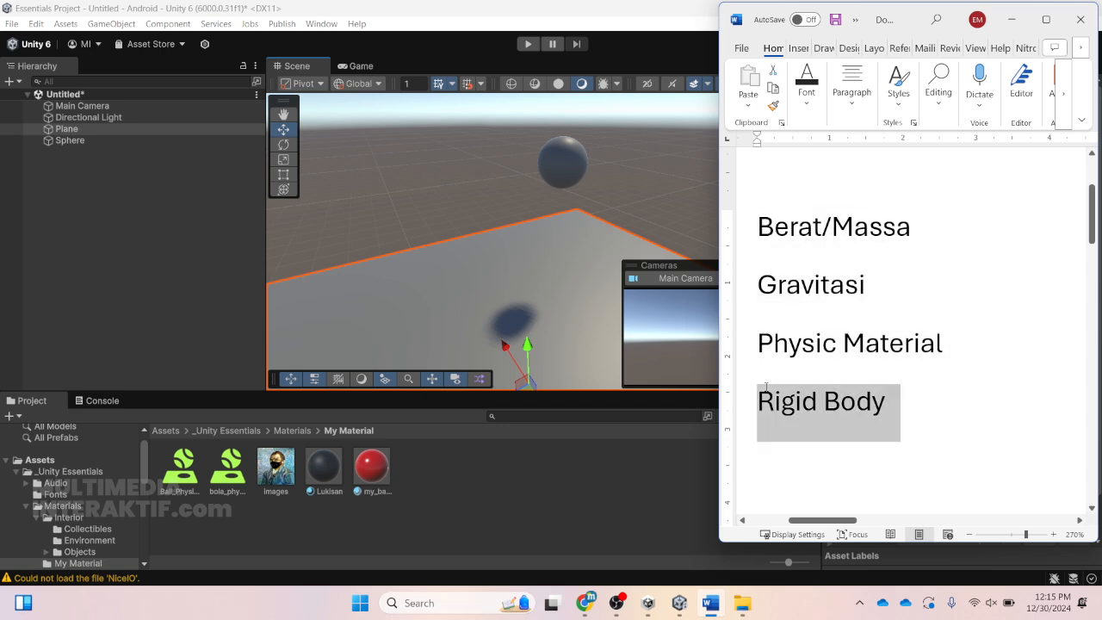
pyautogui.click(807, 86)
pyautogui.click(954, 166)
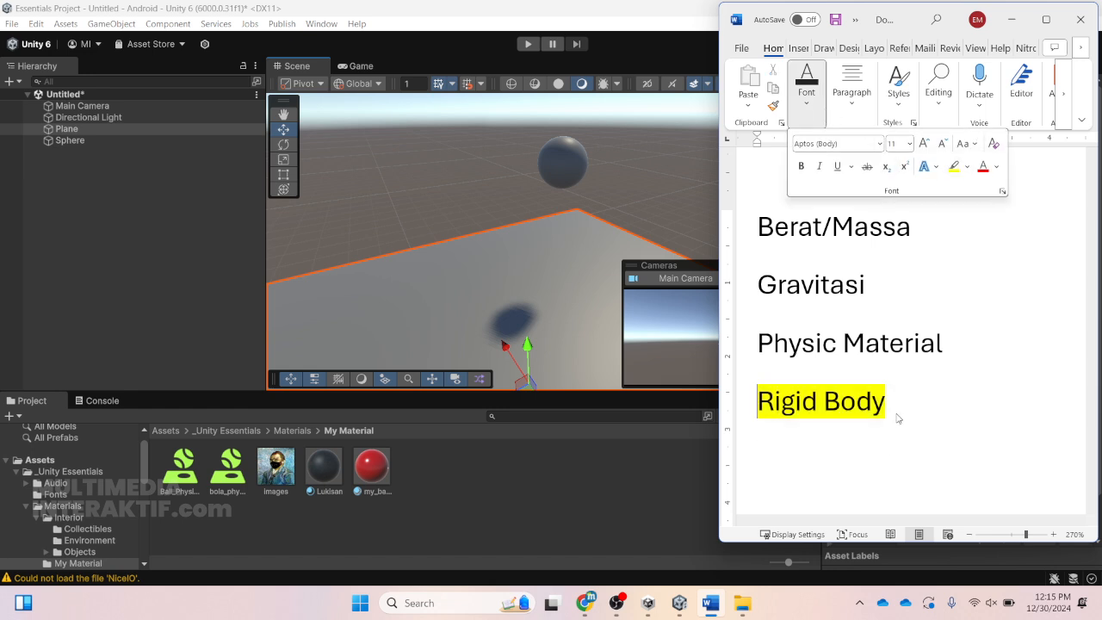
# - Insert the word "Component" before "Rigid Body" in the highlighted line
pyautogui.press('Escape')
pyautogui.press('Home')
pyautogui.write('Comp')
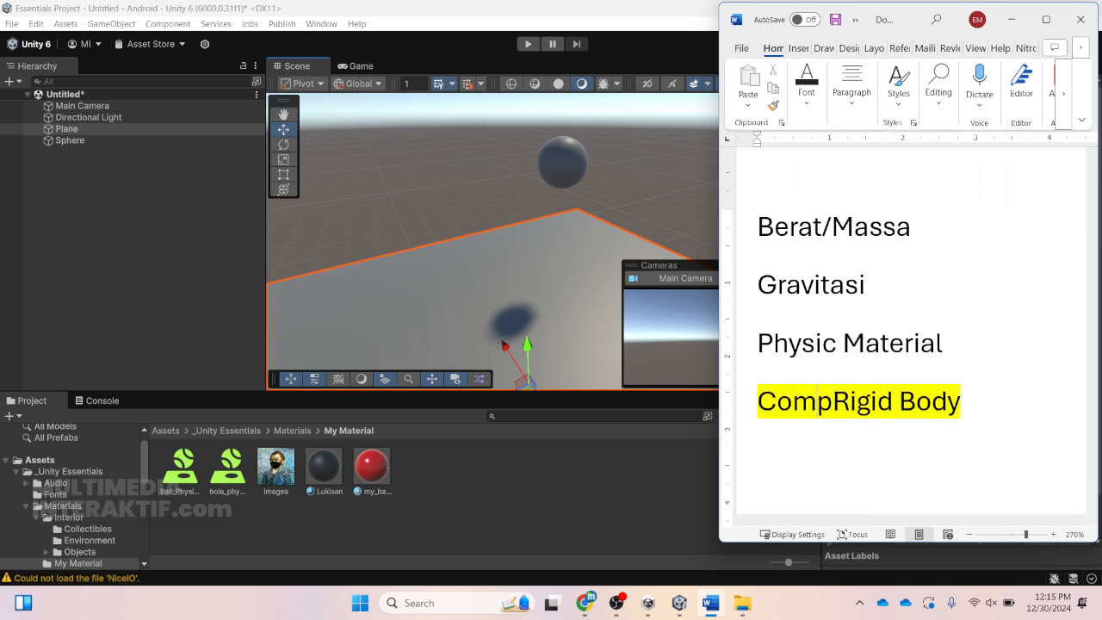
pyautogui.write('onr')
pyautogui.press('BackSpace')
pyautogui.write('rn')
pyautogui.press('BackSpace')
pyautogui.press('BackSpace')
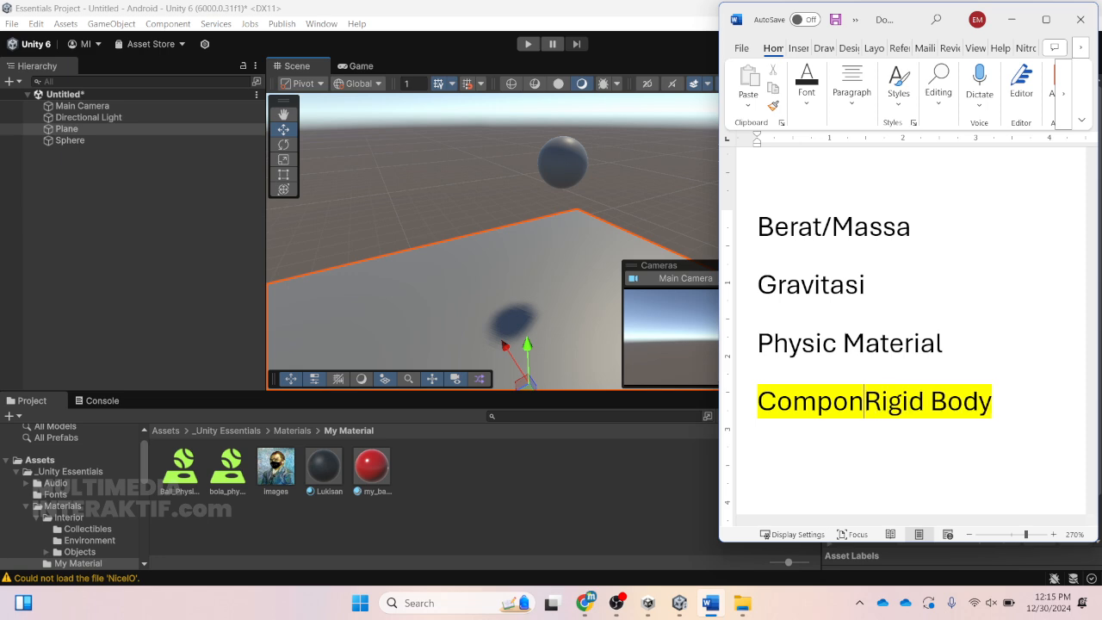
pyautogui.write('ent')
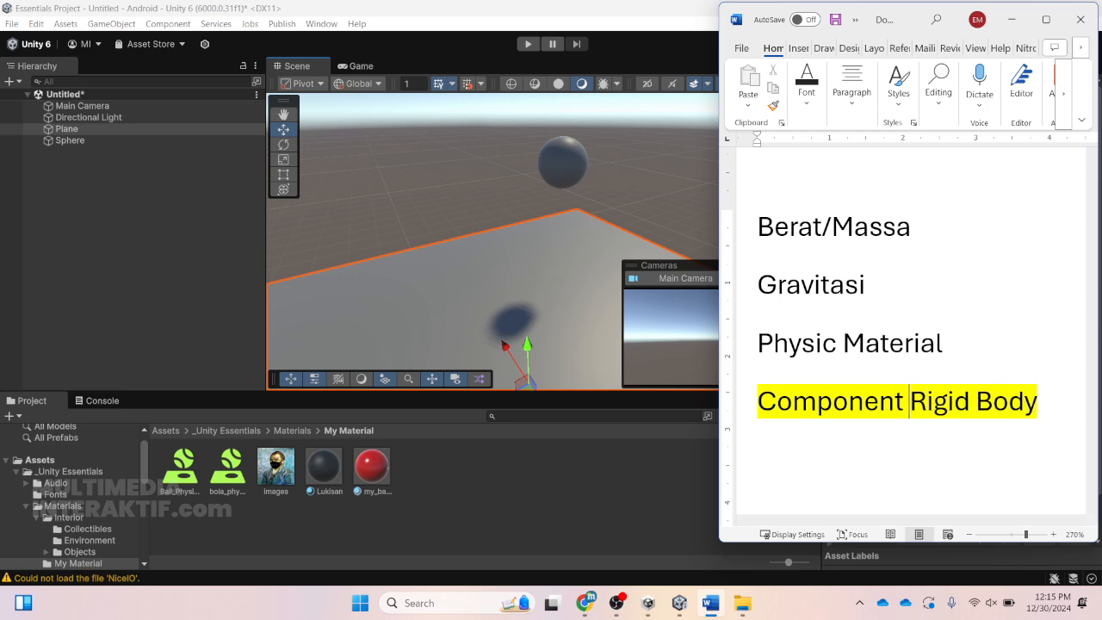
# - Move the "Component Rigid Body" line to the beginning of the document as the heading
pyautogui.tripleClick(795, 417)
pyautogui.hotkey('ctrl', 'x')
pyautogui.hotkey('ctrl', 'Home')
pyautogui.hotkey('ctrl', 'v')
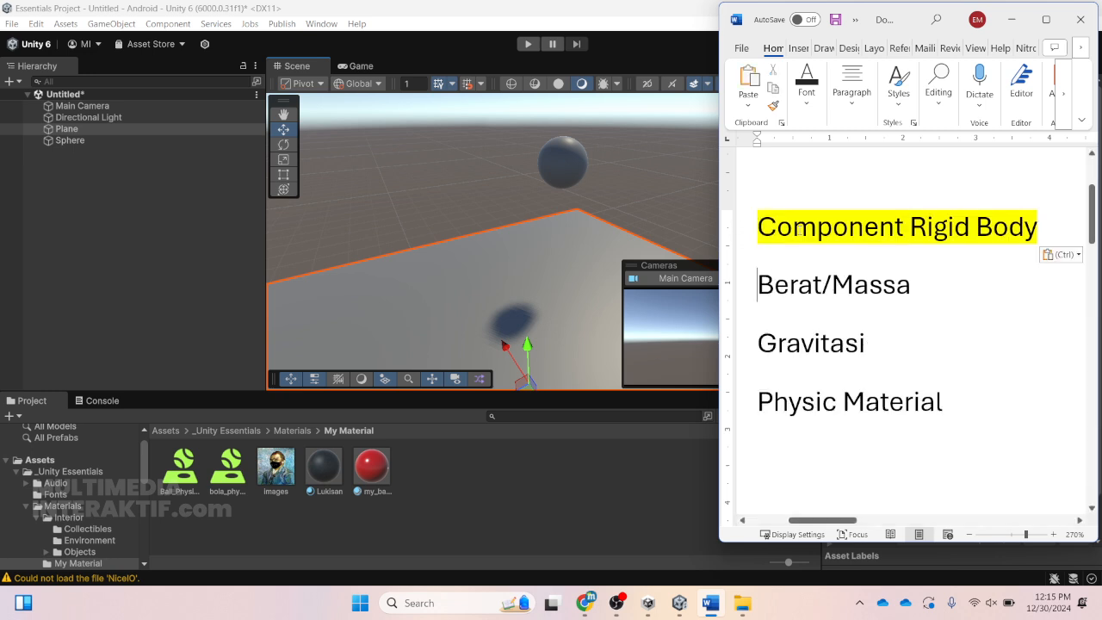
# - Format the Berat/Massa, Gravitasi and Physic Material lines as a bulleted list
pyautogui.keyDown('shift'); pyautogui.click(956, 413); pyautogui.keyUp('shift')
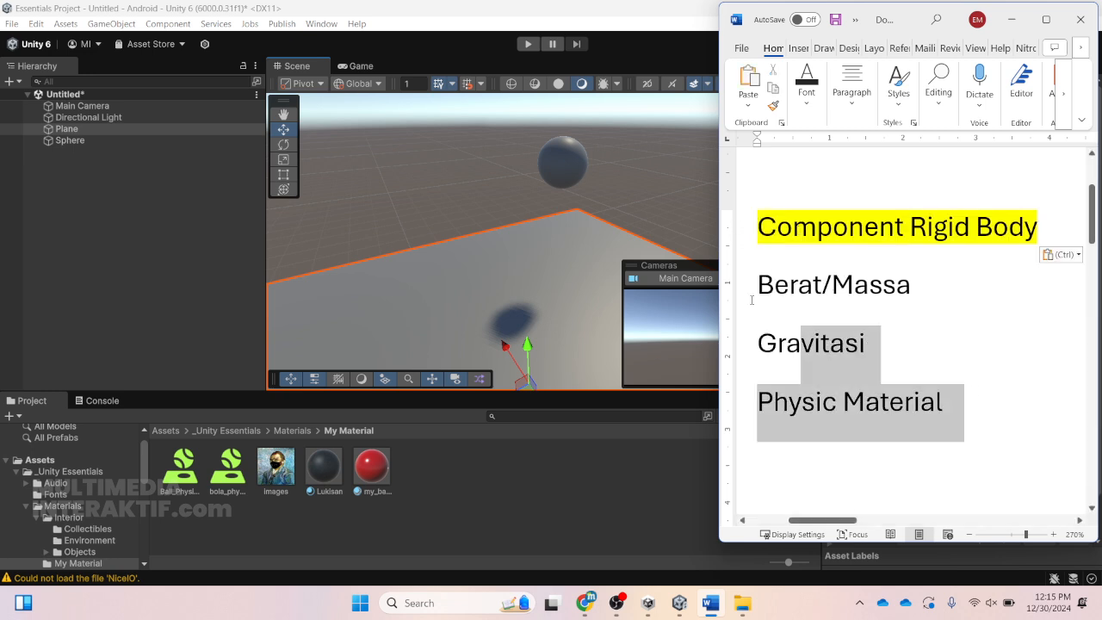
pyautogui.click(810, 105)
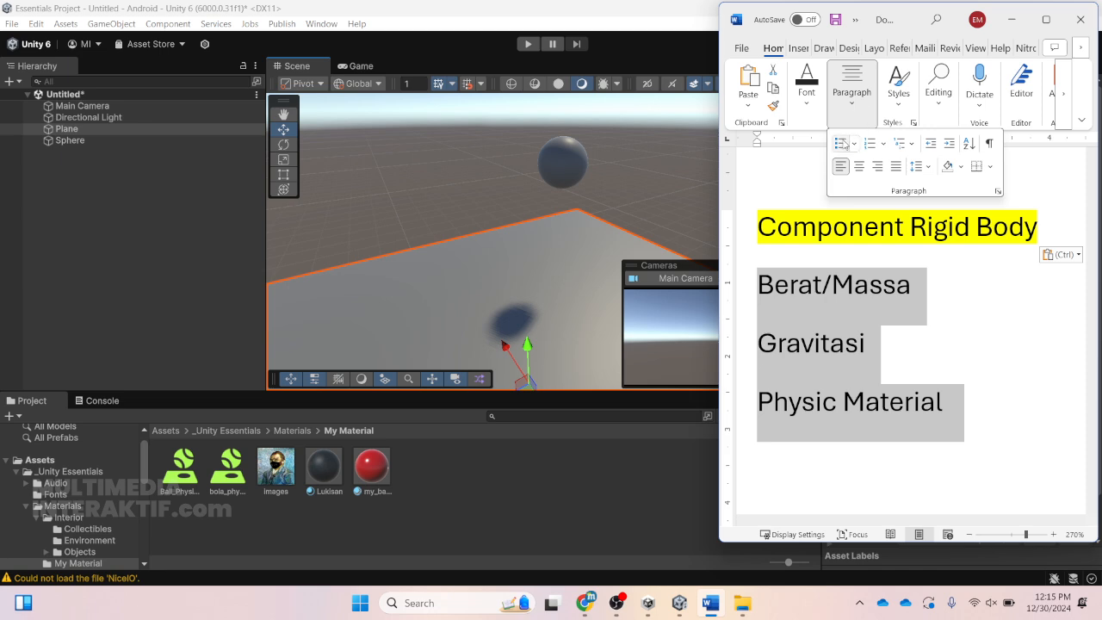
pyautogui.click(840, 143)
# - End the bulleted list and write "Collider : Hambatan" as a plain line below it
pyautogui.click(944, 416)
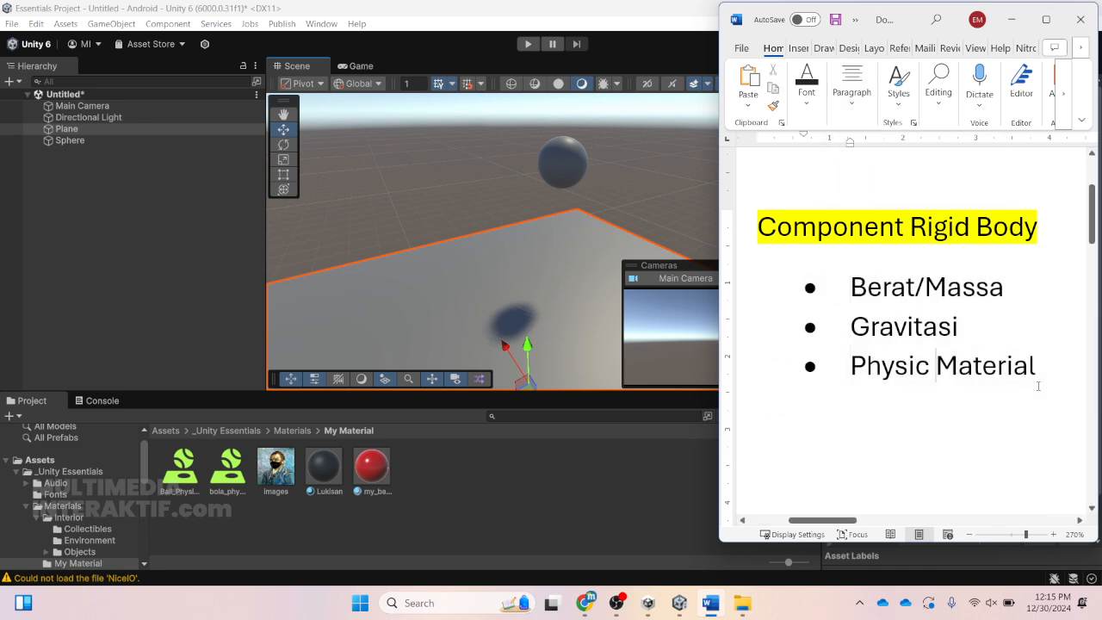
pyautogui.press('Return')
pyautogui.press('Return')
pyautogui.write('Co')
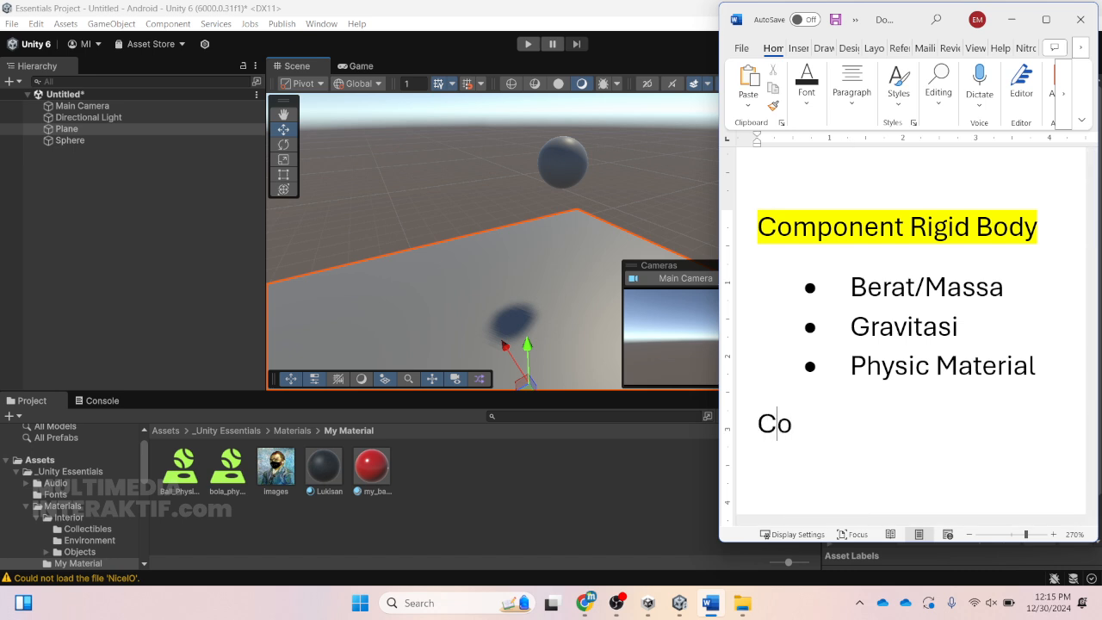
pyautogui.write('llider : ')
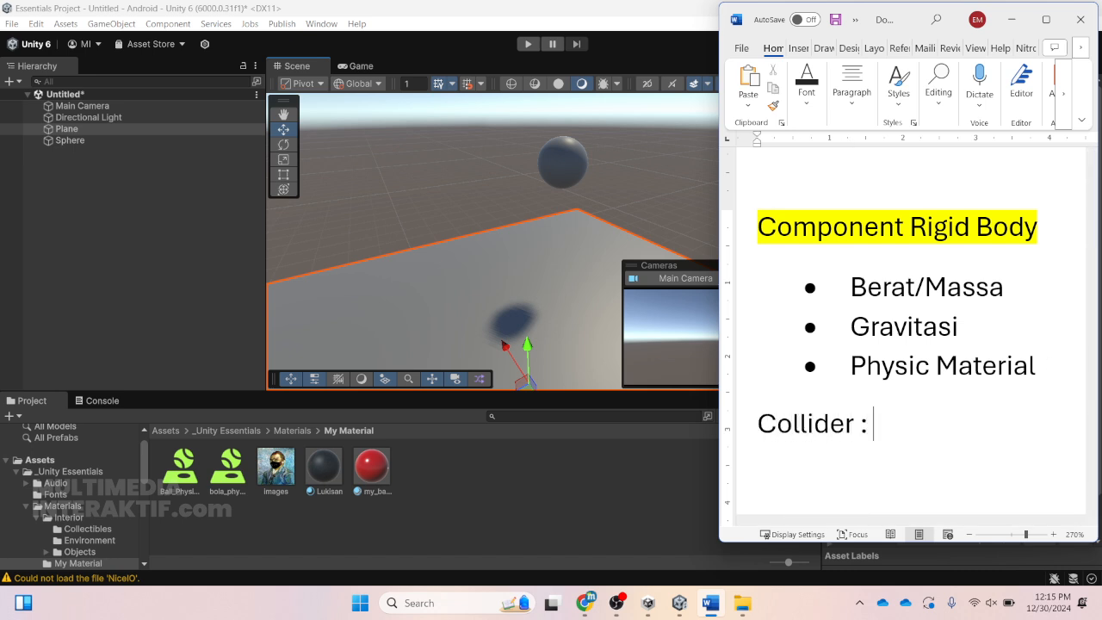
pyautogui.write('Hambatan')
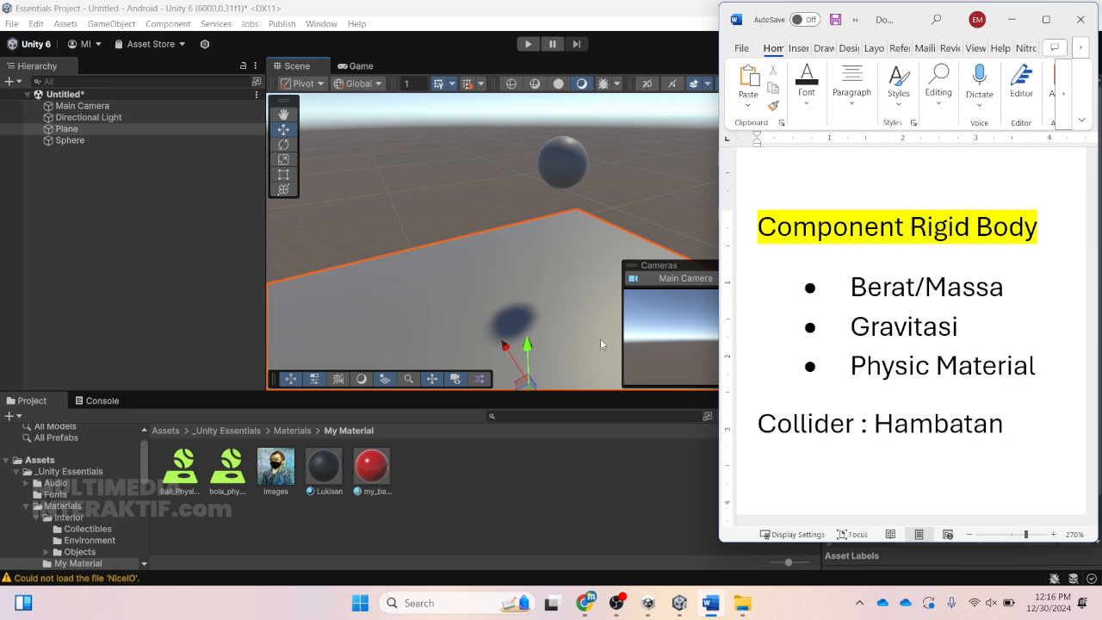
# - Highlight the "Collider : Hambatan" line in yellow
pyautogui.tripleClick(781, 428)
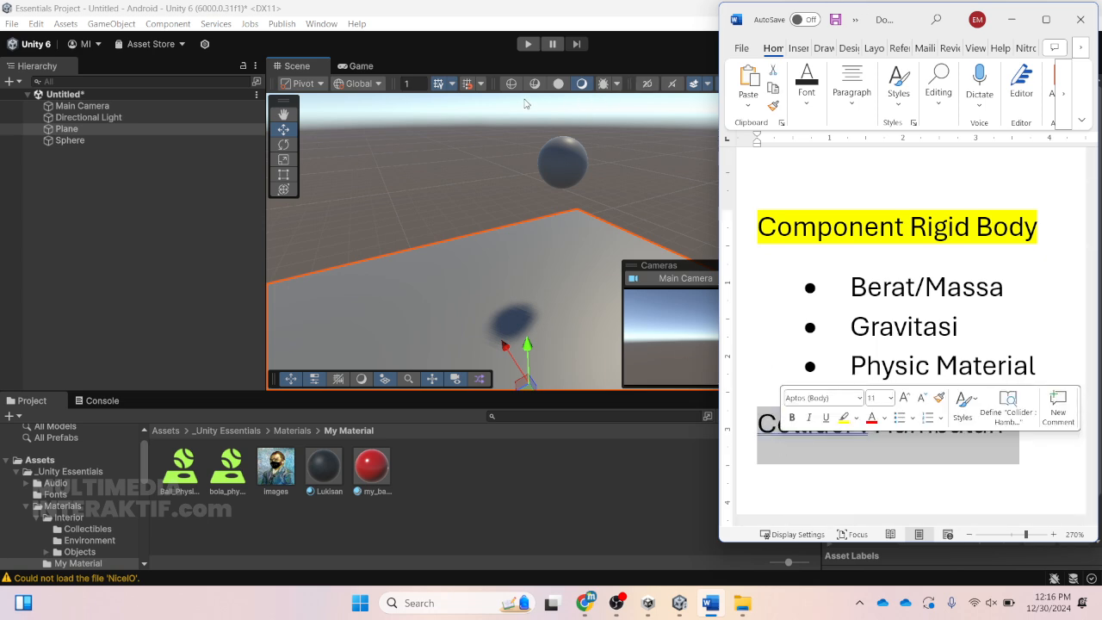
pyautogui.click(807, 87)
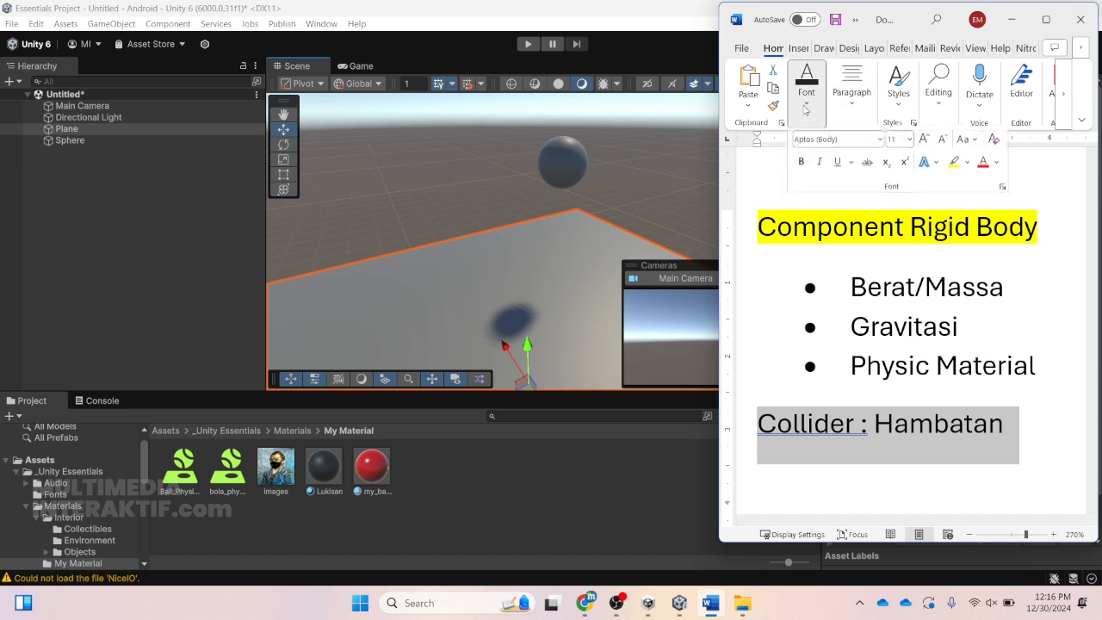
pyautogui.click(954, 166)
# - Switch back to Unity, narrow the Inspector, and examine the sphere and the plane along with their collider components
pyautogui.click(498, 184)
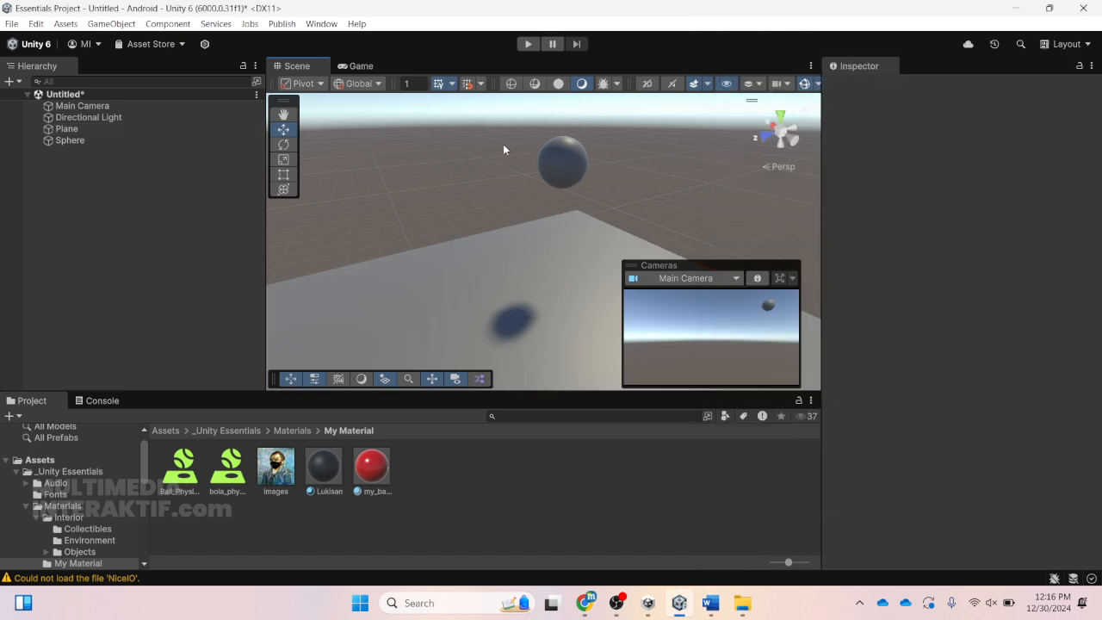
pyautogui.moveTo(824, 210); pyautogui.dragTo(888, 200)
pyautogui.click(616, 168)
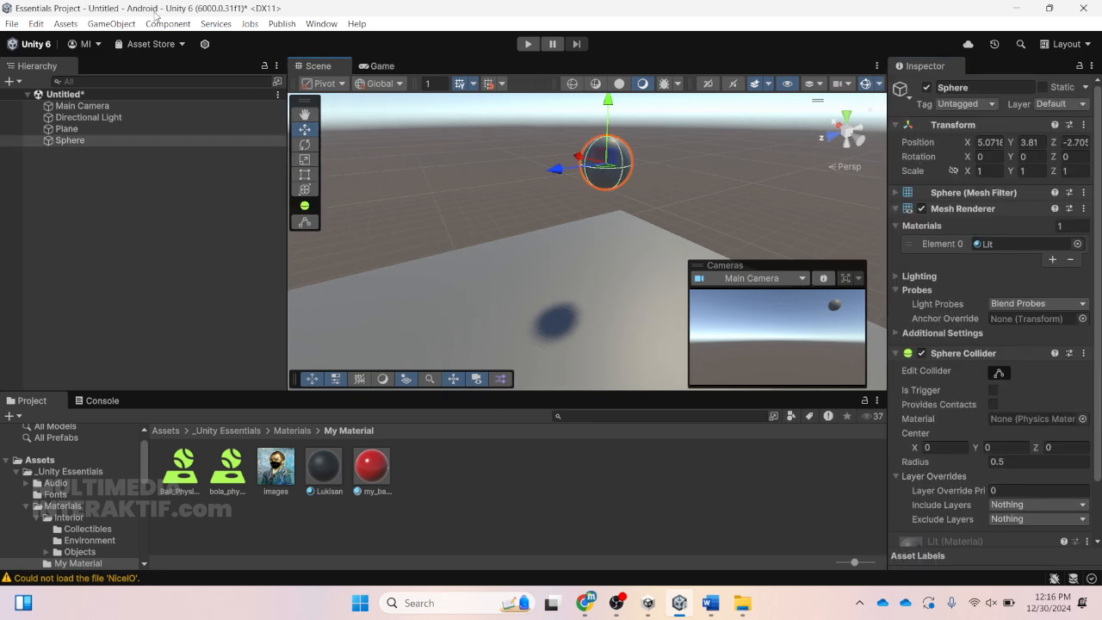
pyautogui.moveTo(466, 173); pyautogui.dragTo(594, 198, button='right')
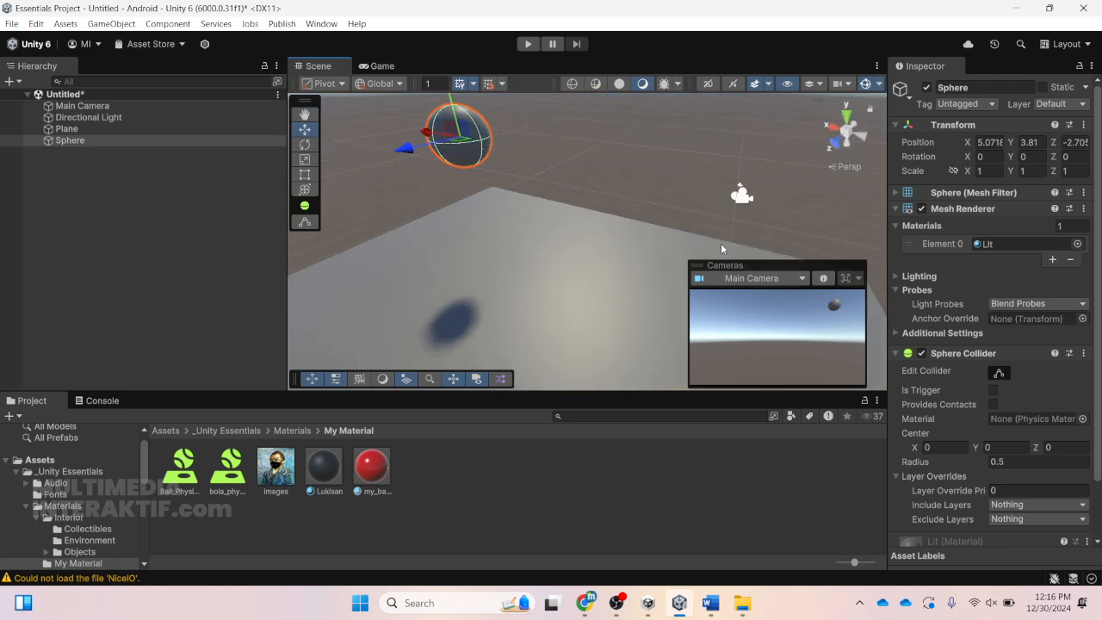
pyautogui.scroll(2, 546, 191)
pyautogui.scroll(-2, 480, 173)
pyautogui.moveTo(479, 173); pyautogui.dragTo(467, 167, button='right')
pyautogui.click(572, 254)
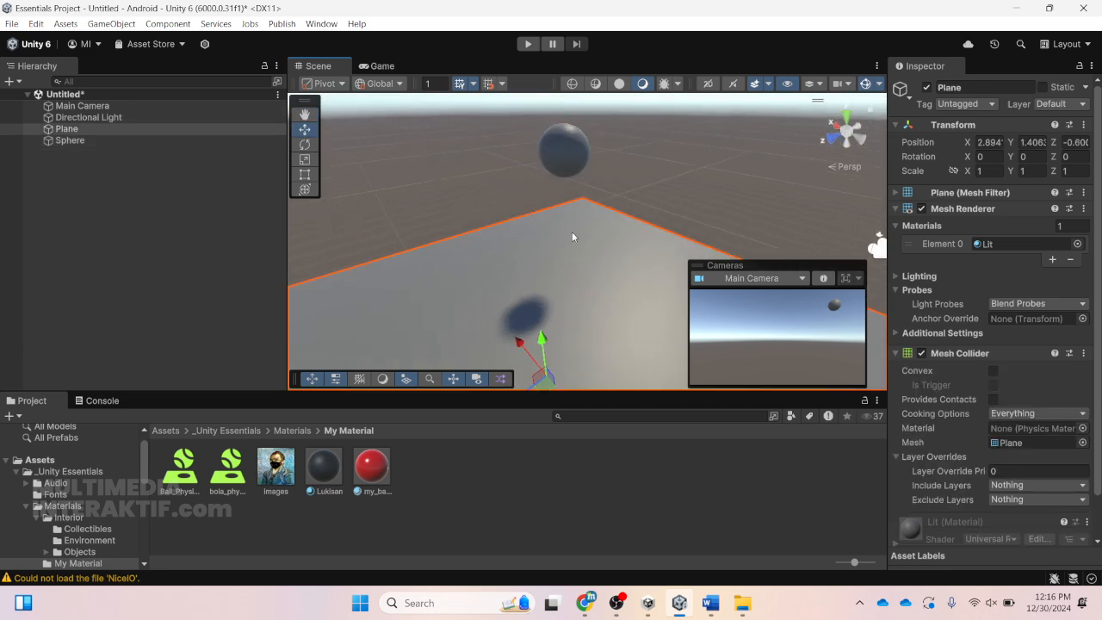
pyautogui.click(561, 171)
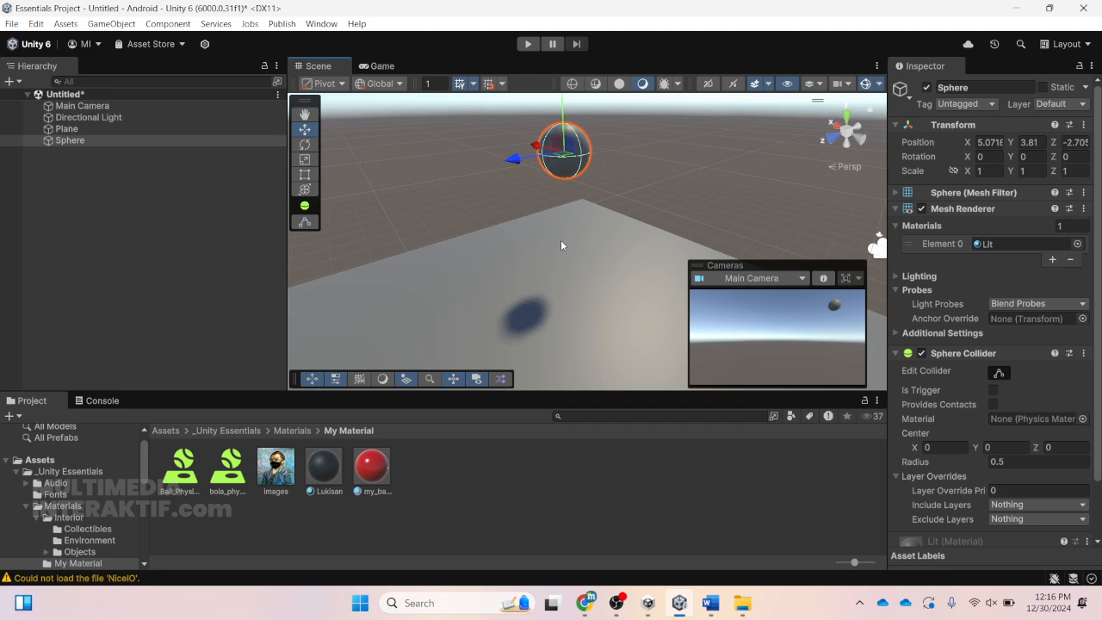
# - Rename the Sphere object as Bola
pyautogui.rightClick(57, 133)
pyautogui.rightClick(52, 143)
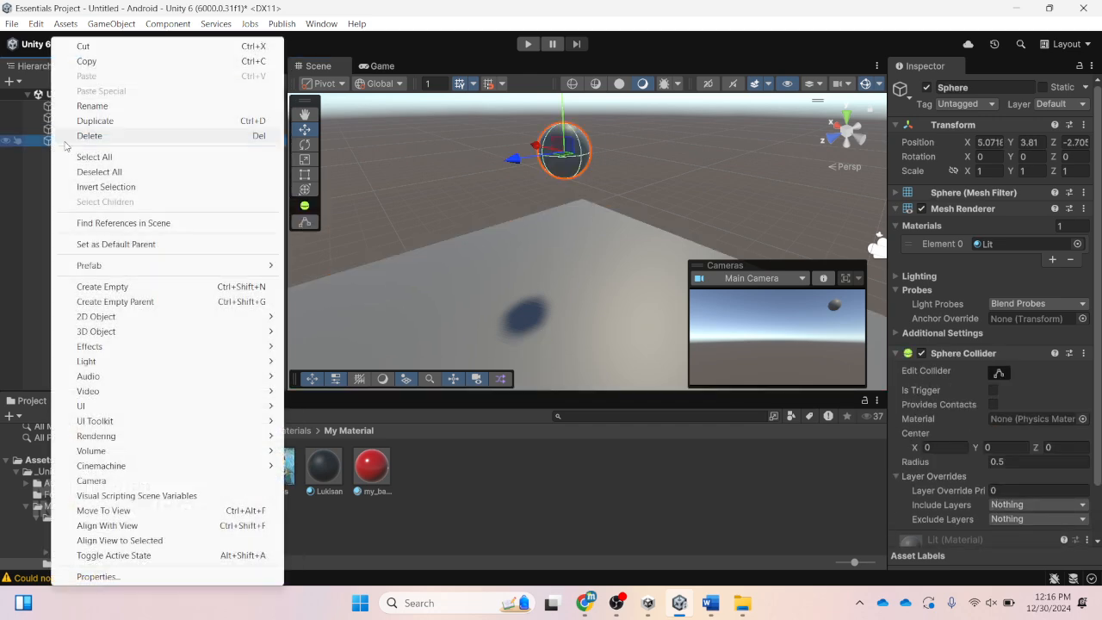
pyautogui.click(93, 105)
pyautogui.write('Bo')
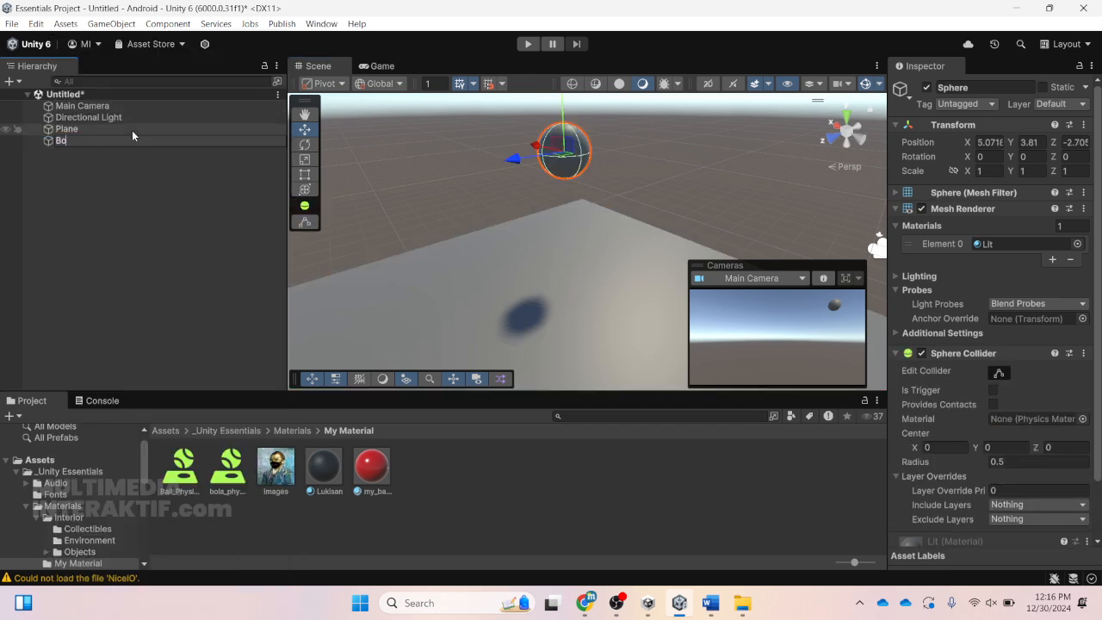
pyautogui.write('lA')
pyautogui.press('BackSpace')
pyautogui.write('a')
pyautogui.press('Return')
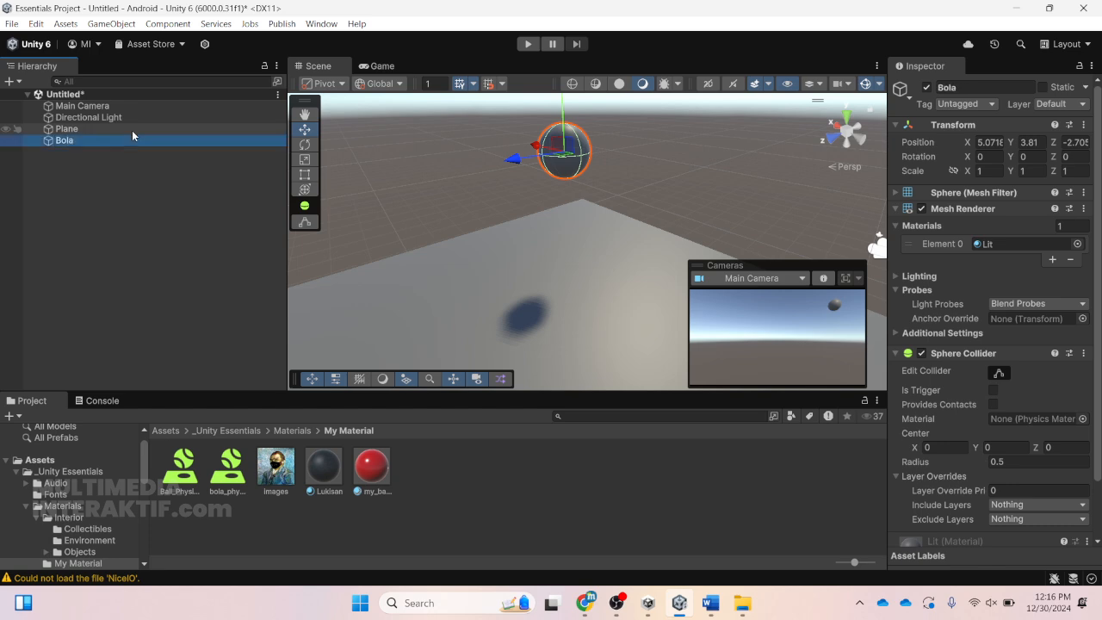
# - Compare the plane's and Bola's collider components, and play-test the scene briefly before stopping it
pyautogui.click(466, 244)
pyautogui.moveTo(367, 478)
pyautogui.mouseDown()
pyautogui.moveTo(499, 301)
pyautogui.moveTo(564, 148)
pyautogui.moveTo(500, 302)
pyautogui.moveTo(364, 480)
pyautogui.mouseUp()
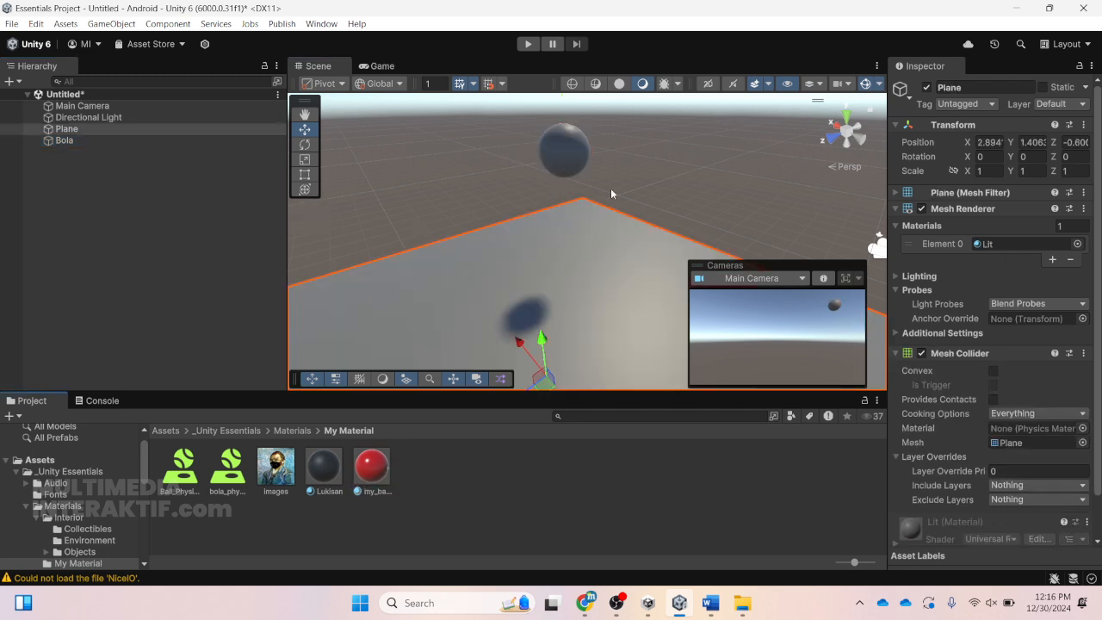
pyautogui.click(590, 193)
pyautogui.click(566, 171)
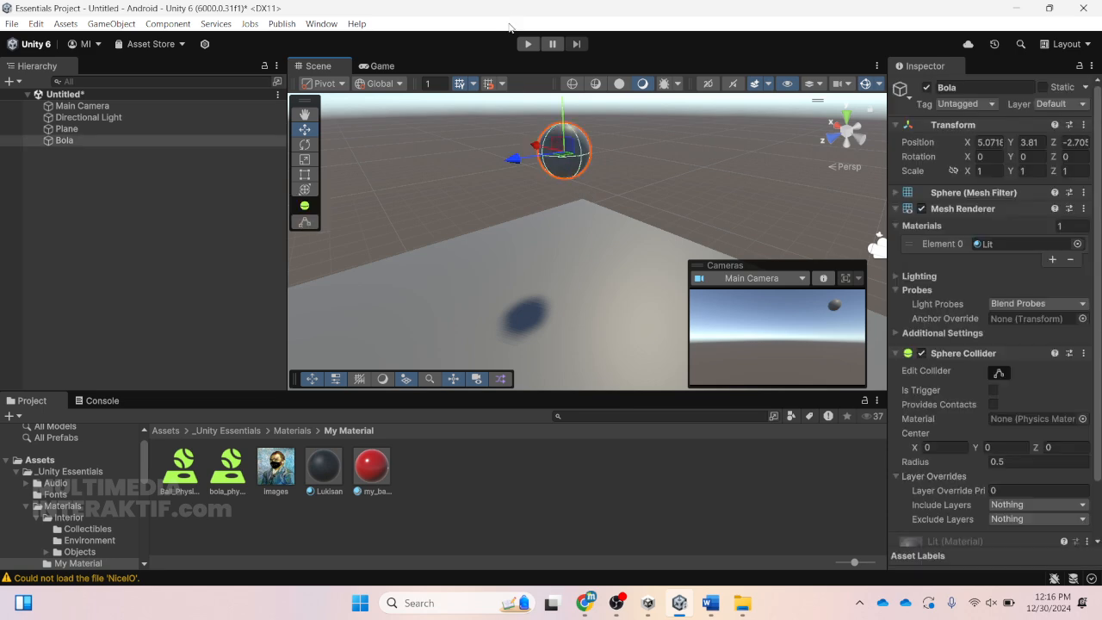
pyautogui.click(525, 44)
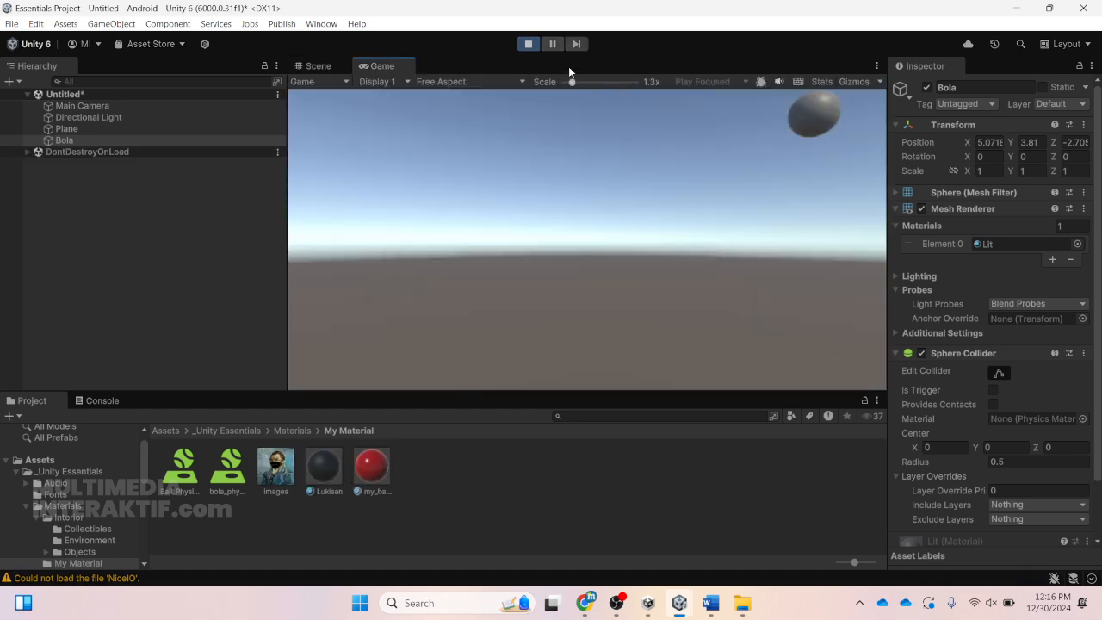
pyautogui.click(529, 44)
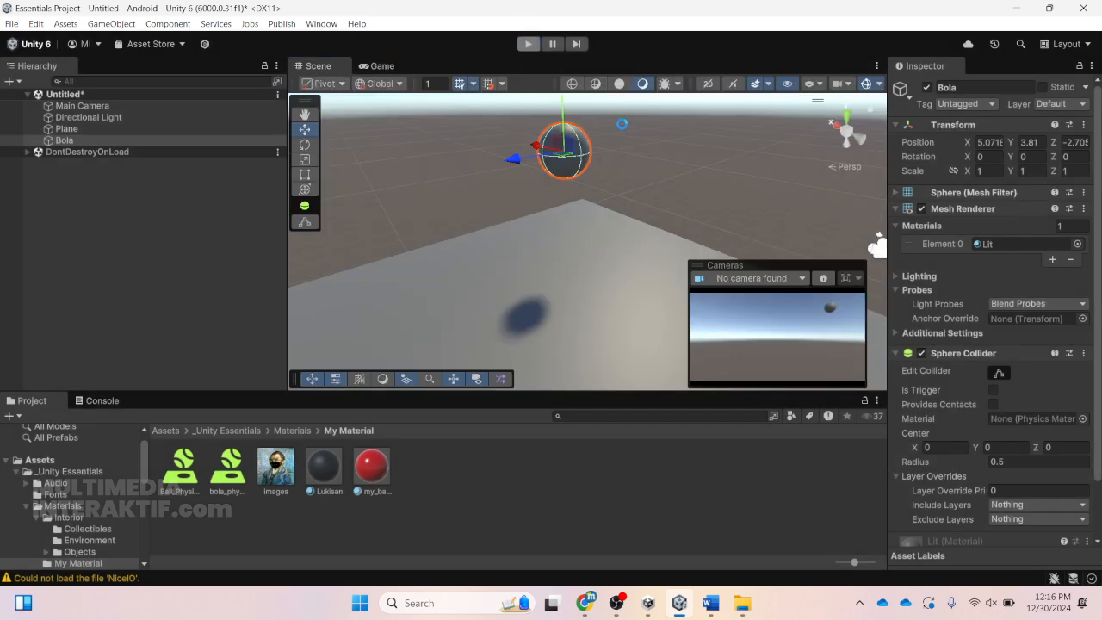
# - Move the Main Camera to about X 9.41 and Z -11.41
pyautogui.click(99, 106)
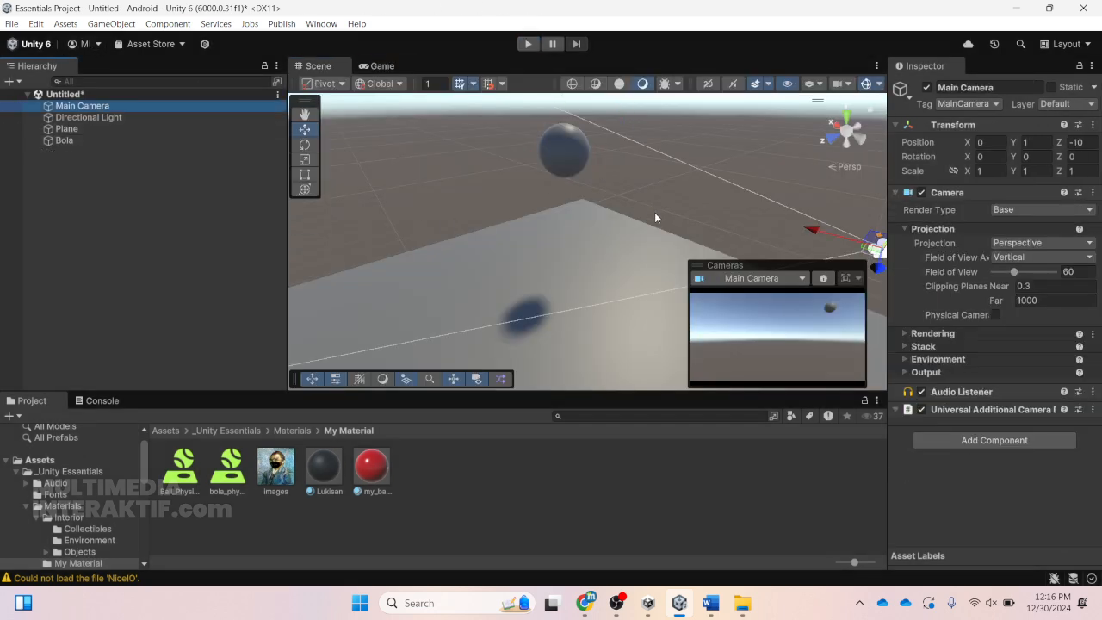
pyautogui.moveTo(809, 233); pyautogui.dragTo(674, 163)
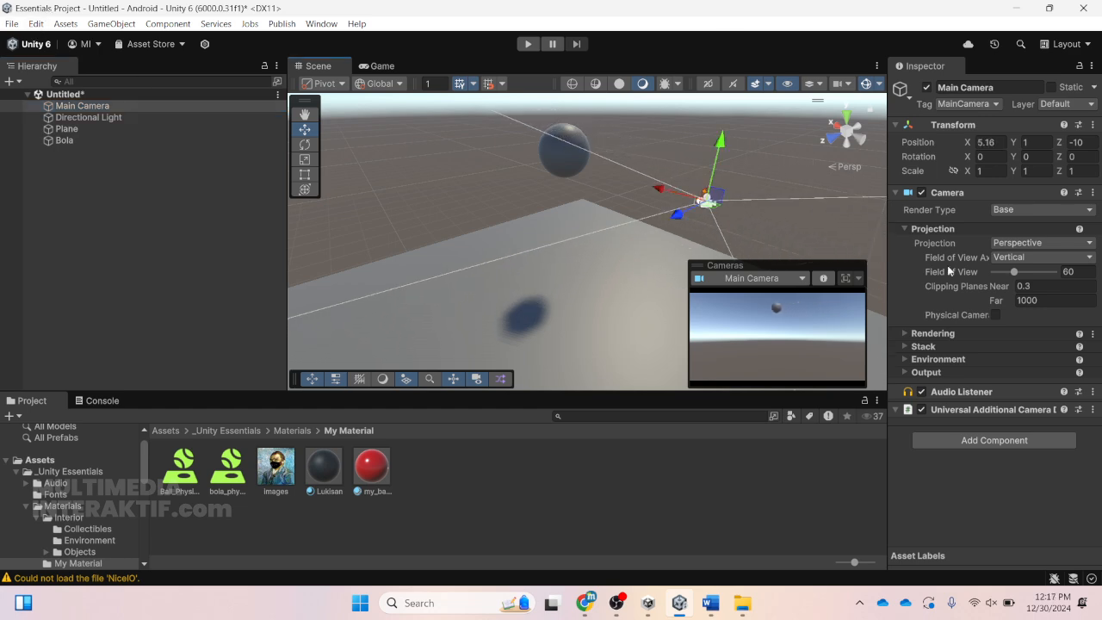
pyautogui.moveTo(680, 210); pyautogui.dragTo(695, 207)
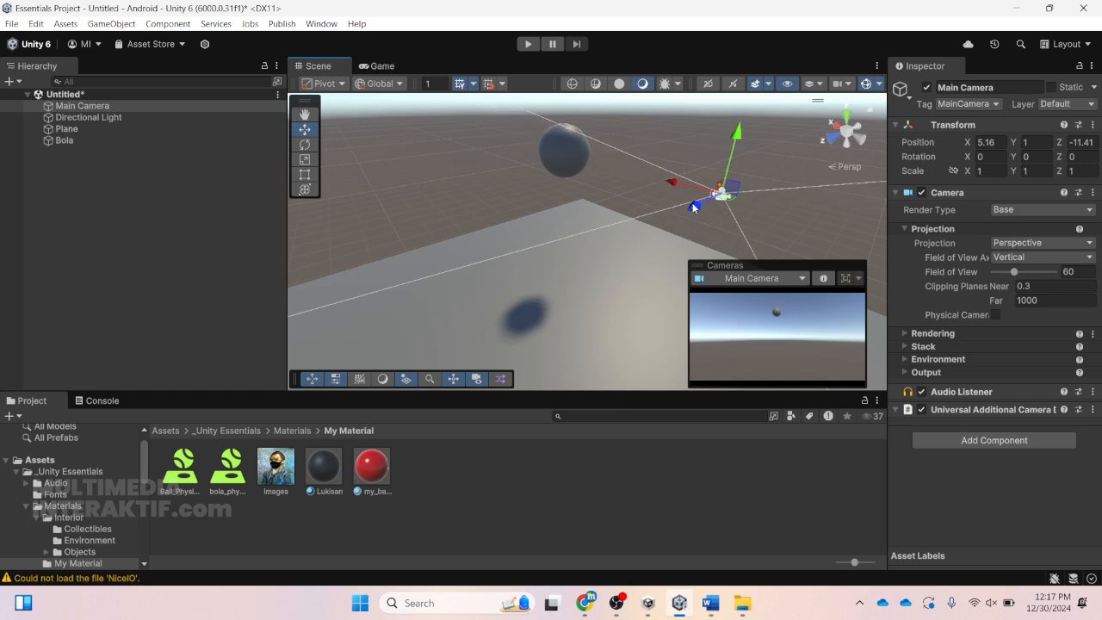
pyautogui.moveTo(581, 205); pyautogui.dragTo(565, 185, button='right')
pyautogui.scroll(-5, 561, 198)
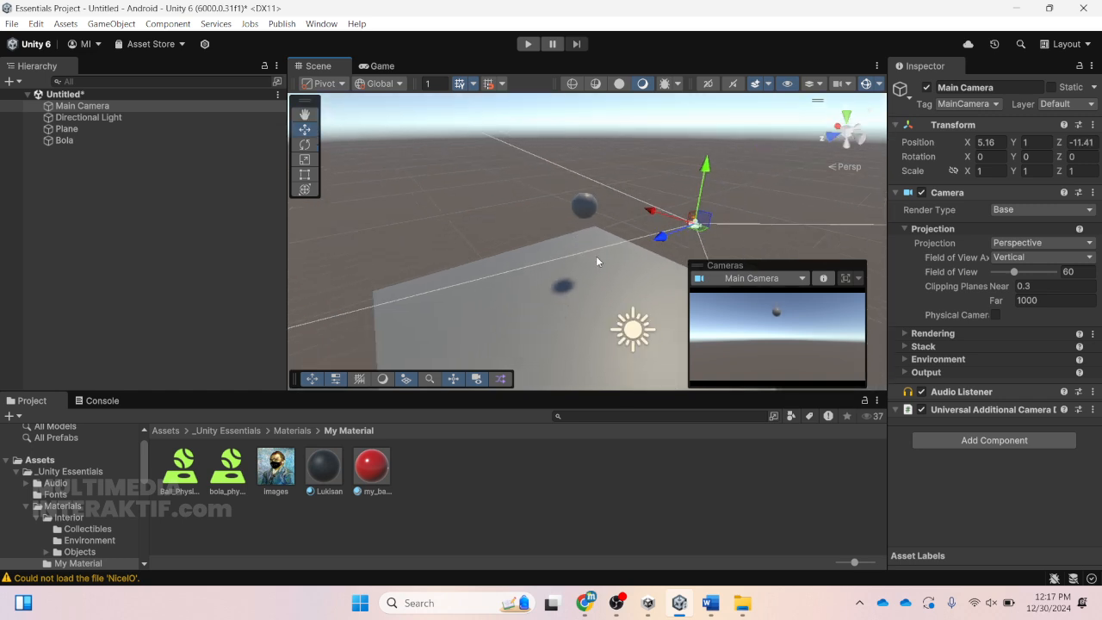
pyautogui.moveTo(599, 260); pyautogui.dragTo(509, 191, button='middle')
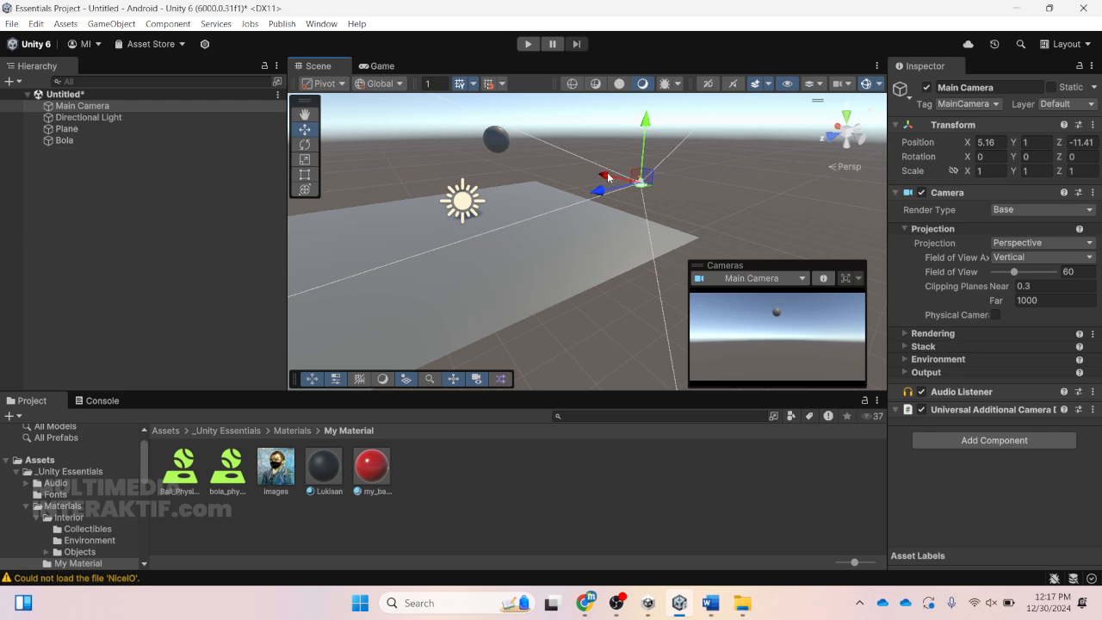
pyautogui.moveTo(602, 173); pyautogui.dragTo(572, 170)
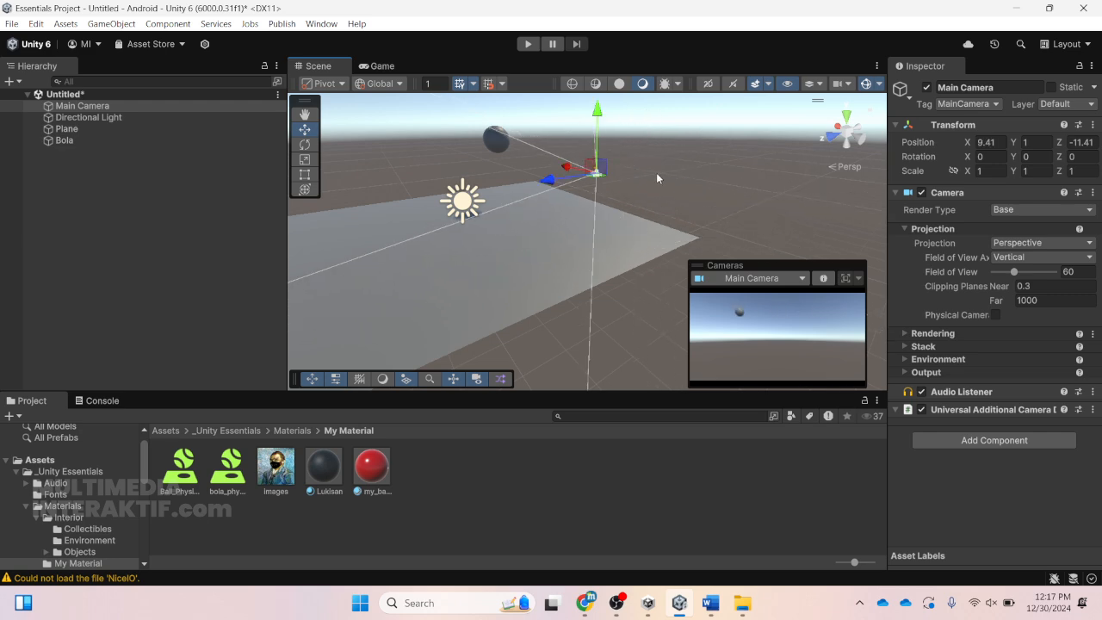
# - Frame the Main Camera in the scene and lower it to about Y -0.26
pyautogui.moveTo(657, 177); pyautogui.dragTo(501, 220, button='right')
pyautogui.moveTo(754, 166); pyautogui.dragTo(232, 553, button='middle')
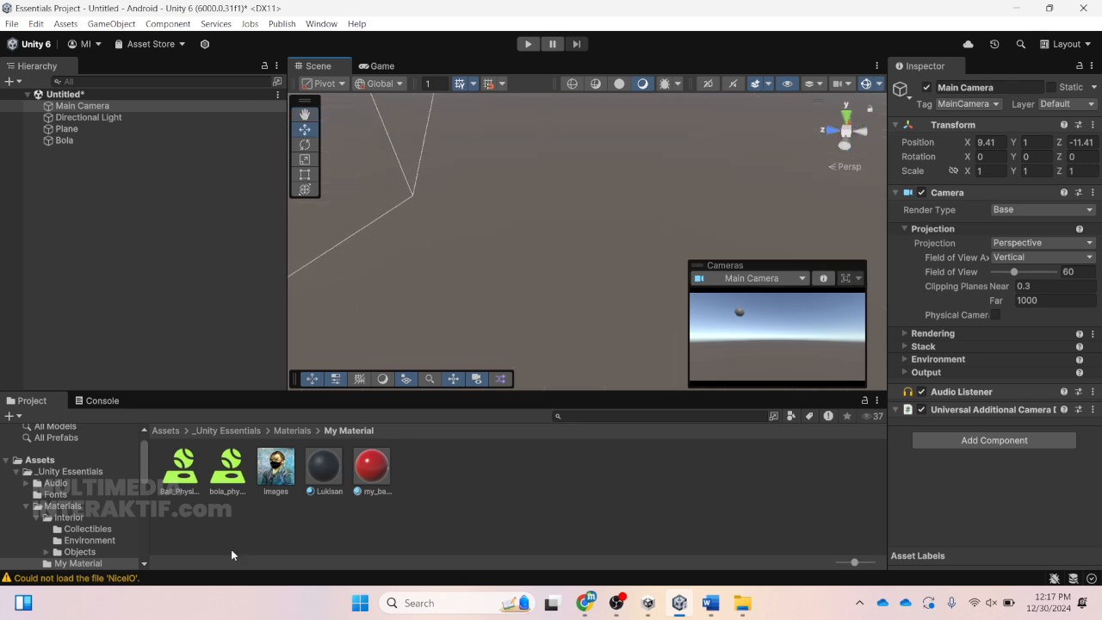
pyautogui.doubleClick(177, 107)
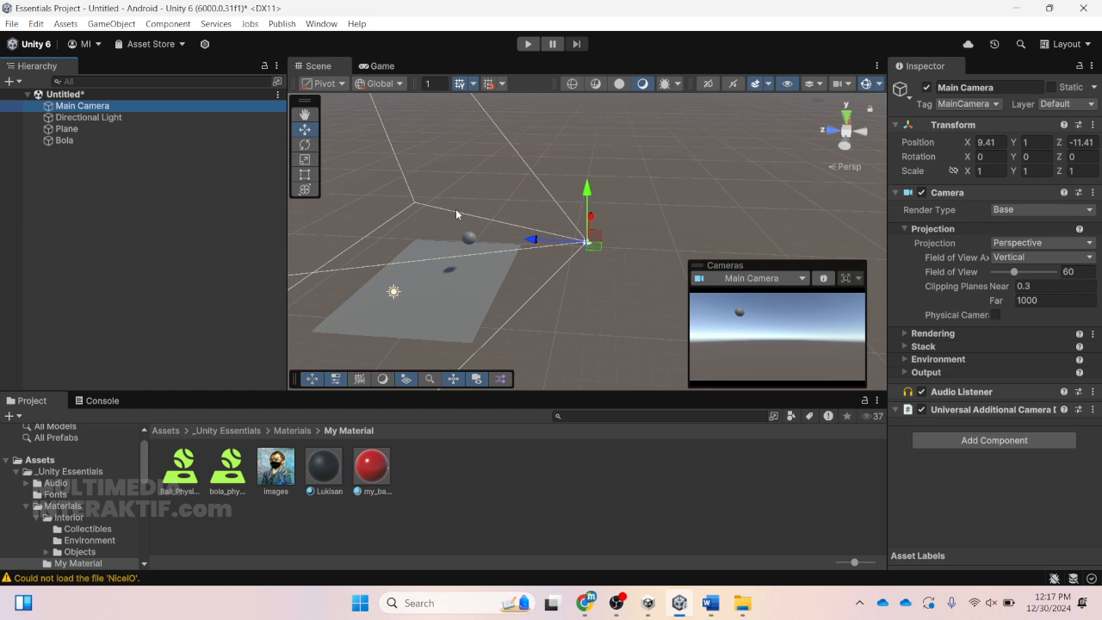
pyautogui.moveTo(588, 211); pyautogui.dragTo(562, 221)
# - List all project materials, apply Block_Red to the plane, and lower the plane to about Y 0.37
pyautogui.click(62, 505)
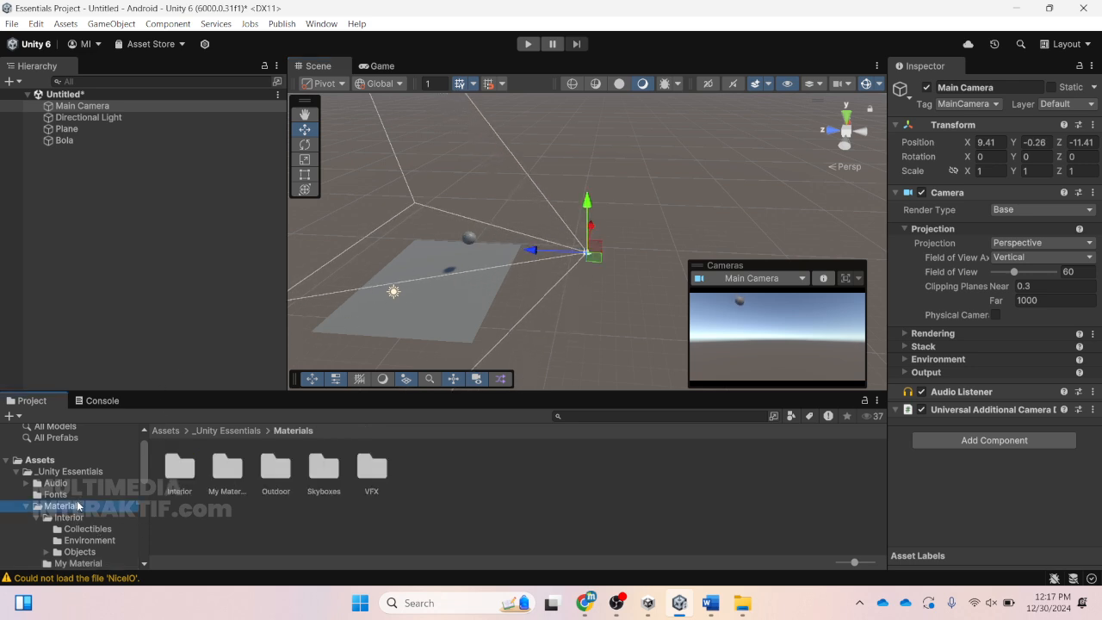
pyautogui.scroll(2, 112, 495)
pyautogui.click(74, 441)
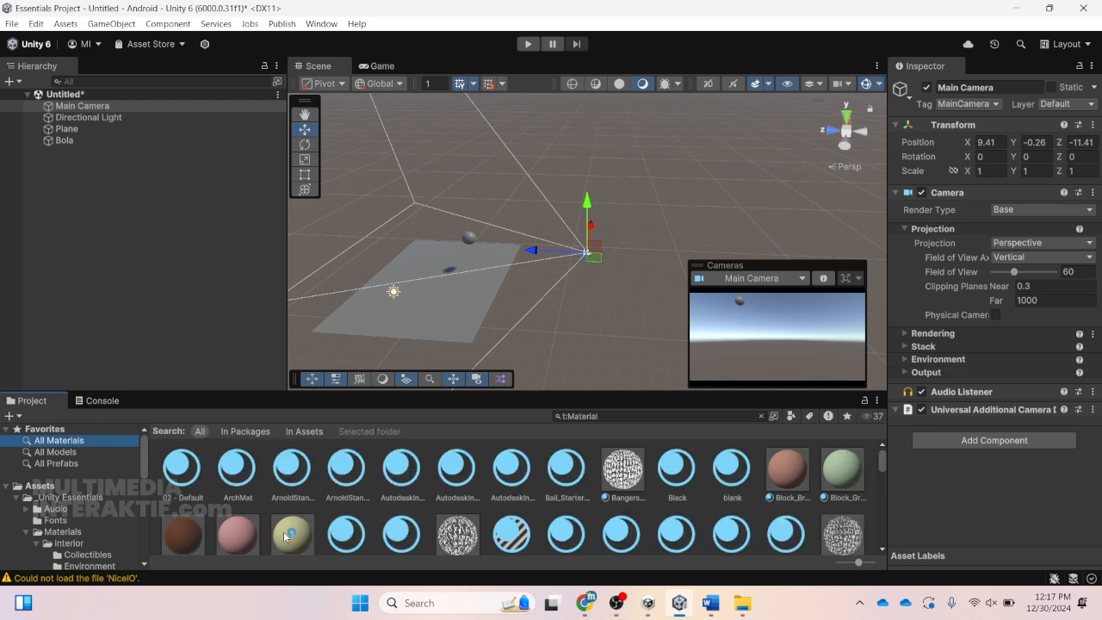
pyautogui.moveTo(261, 534); pyautogui.dragTo(470, 255)
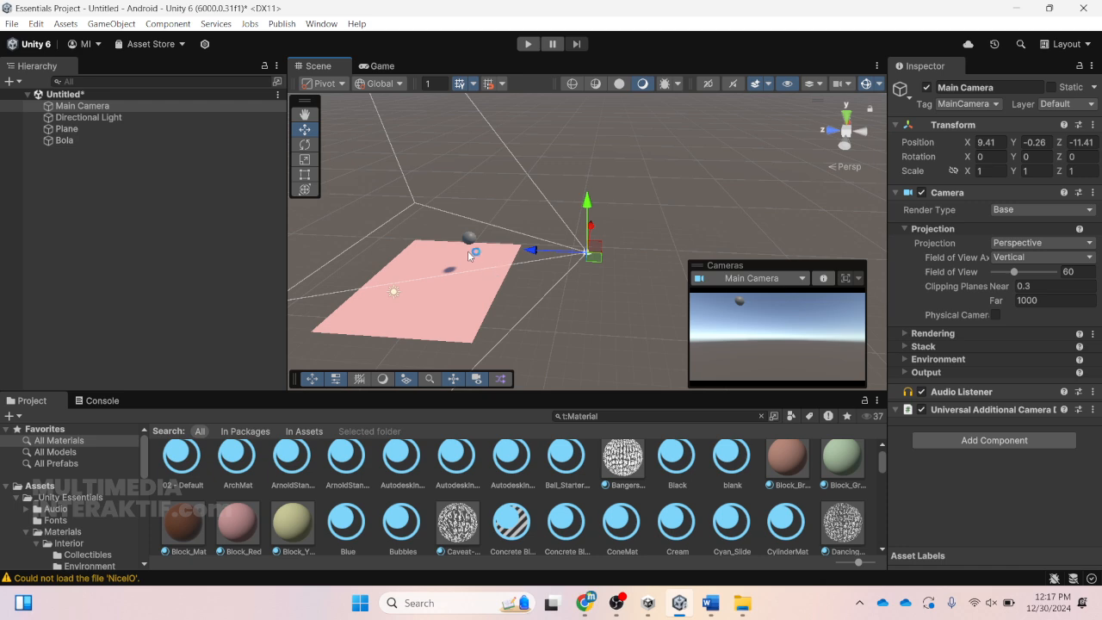
pyautogui.moveTo(470, 296); pyautogui.dragTo(471, 293)
pyautogui.moveTo(427, 252); pyautogui.dragTo(464, 253)
# - Move the Main Camera along the X axis to about X 1.69
pyautogui.moveTo(465, 254); pyautogui.dragTo(343, 239, button='right')
pyautogui.moveTo(585, 293); pyautogui.dragTo(461, 253, button='right')
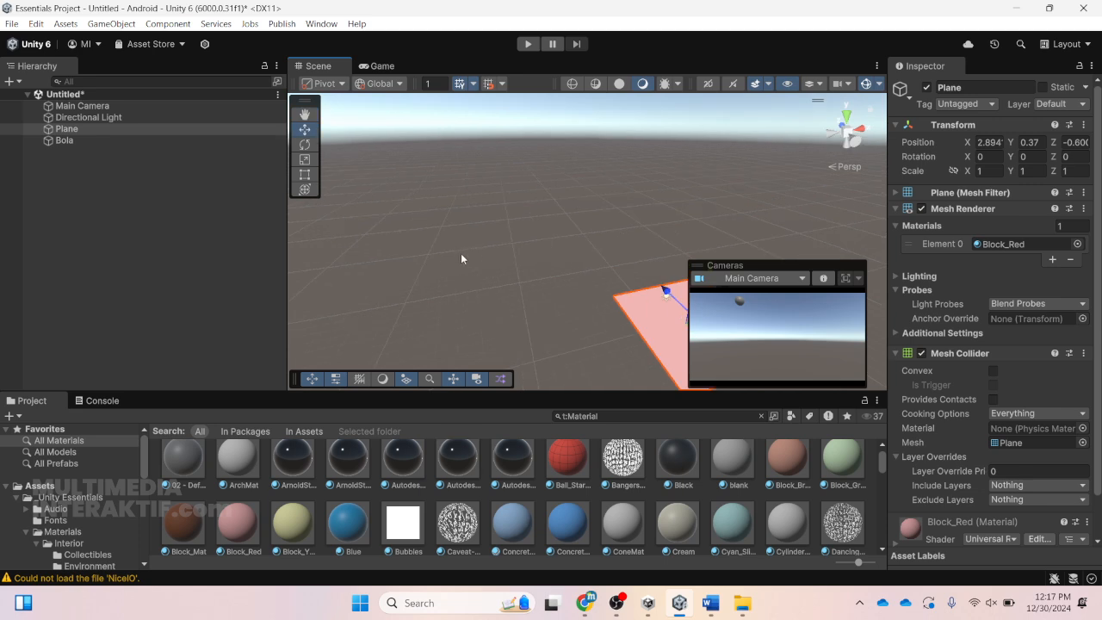
pyautogui.moveTo(462, 254); pyautogui.dragTo(280, 179, button='middle')
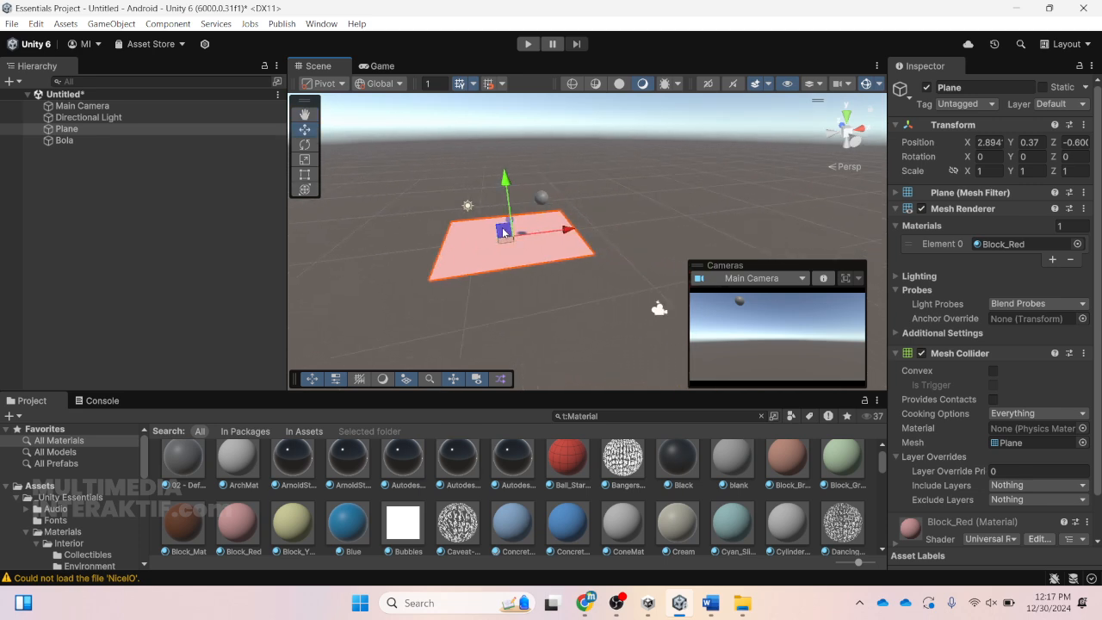
pyautogui.moveTo(678, 182); pyautogui.dragTo(507, 212, button='right')
pyautogui.moveTo(679, 166); pyautogui.dragTo(491, 211, button='middle')
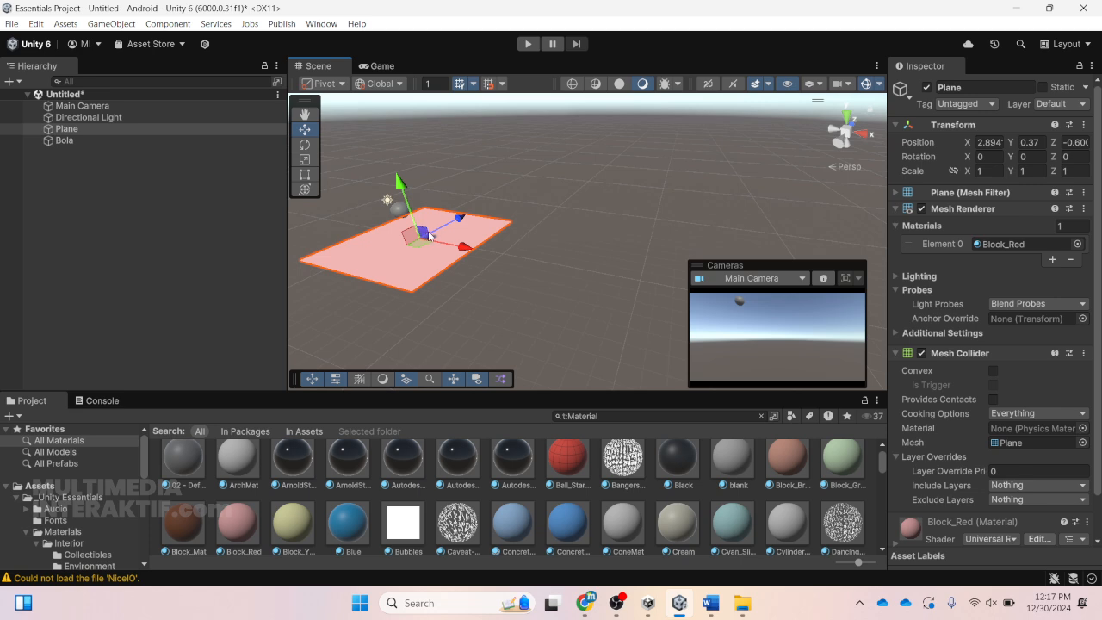
pyautogui.click(139, 107)
pyautogui.press('f')
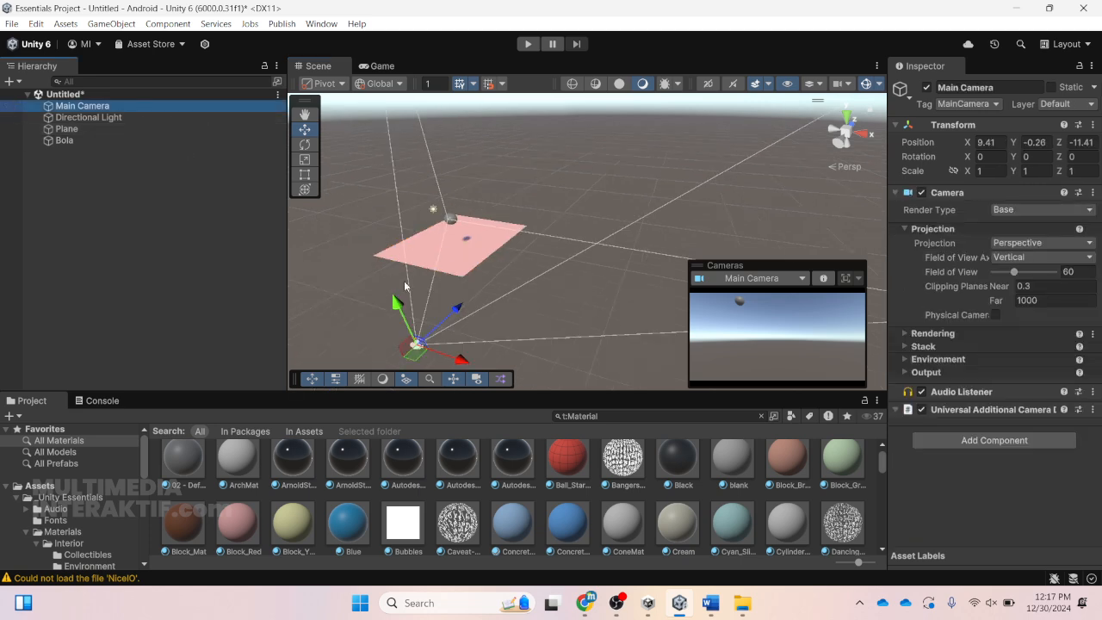
pyautogui.moveTo(462, 369); pyautogui.dragTo(393, 300)
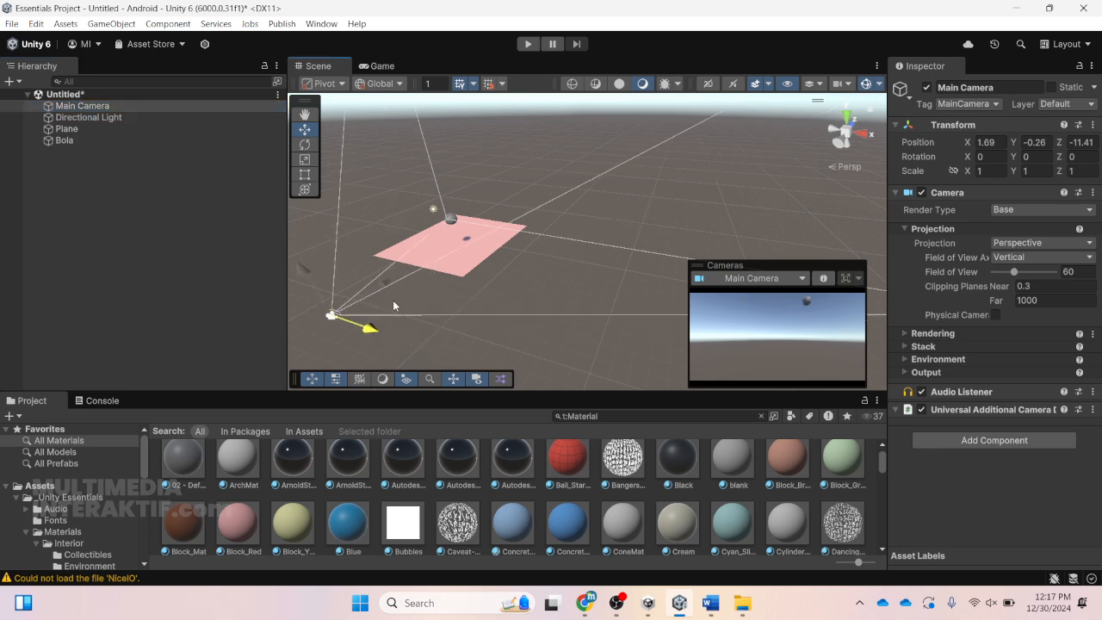
# - Delete the Plane object and add a 3D Cube to the scene
pyautogui.click(464, 267)
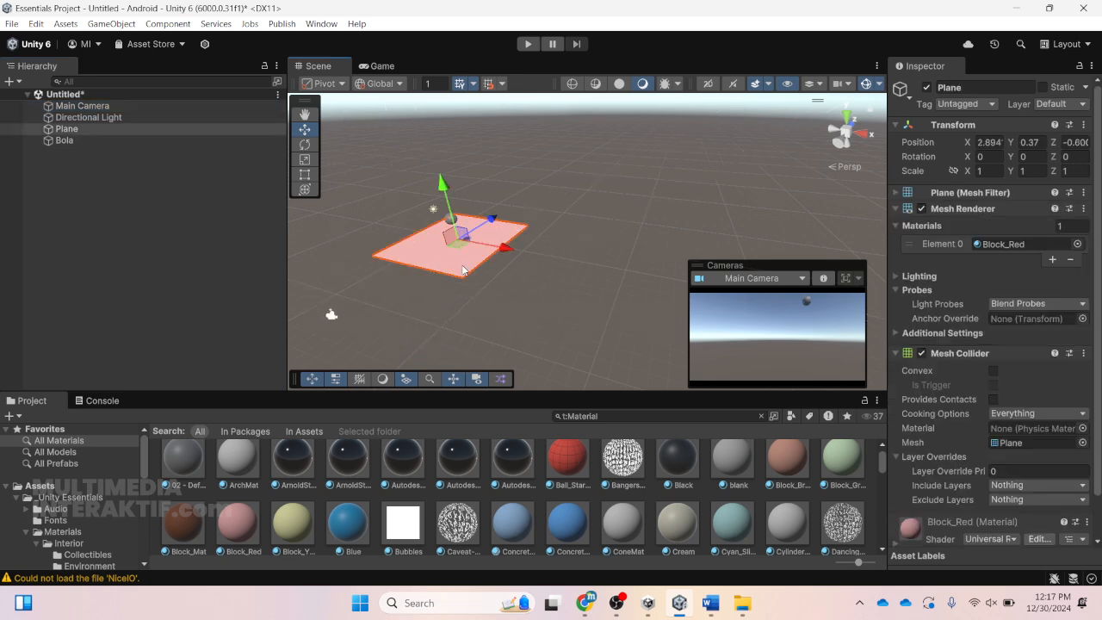
pyautogui.press('Delete')
pyautogui.rightClick(107, 153)
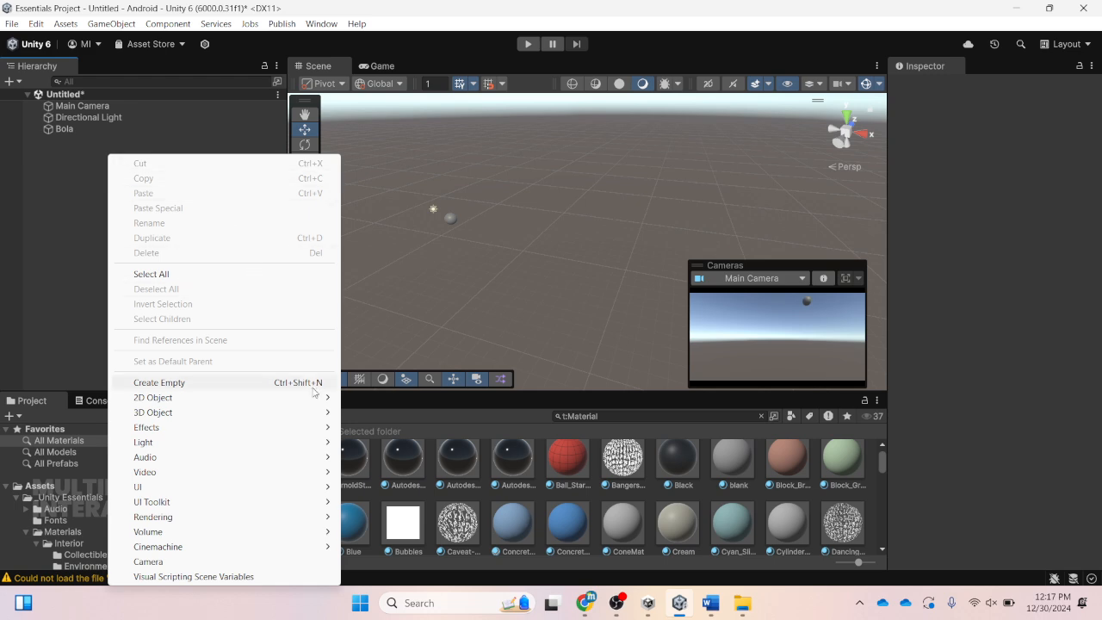
pyautogui.click(385, 399)
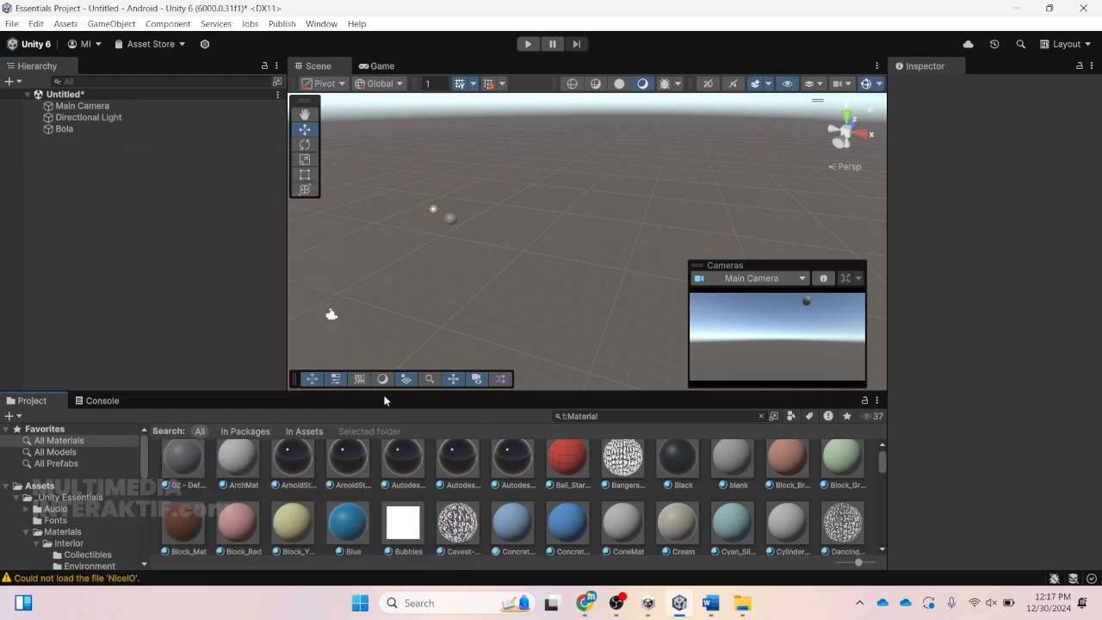
pyautogui.rightClick(118, 155)
pyautogui.moveTo(333, 412)
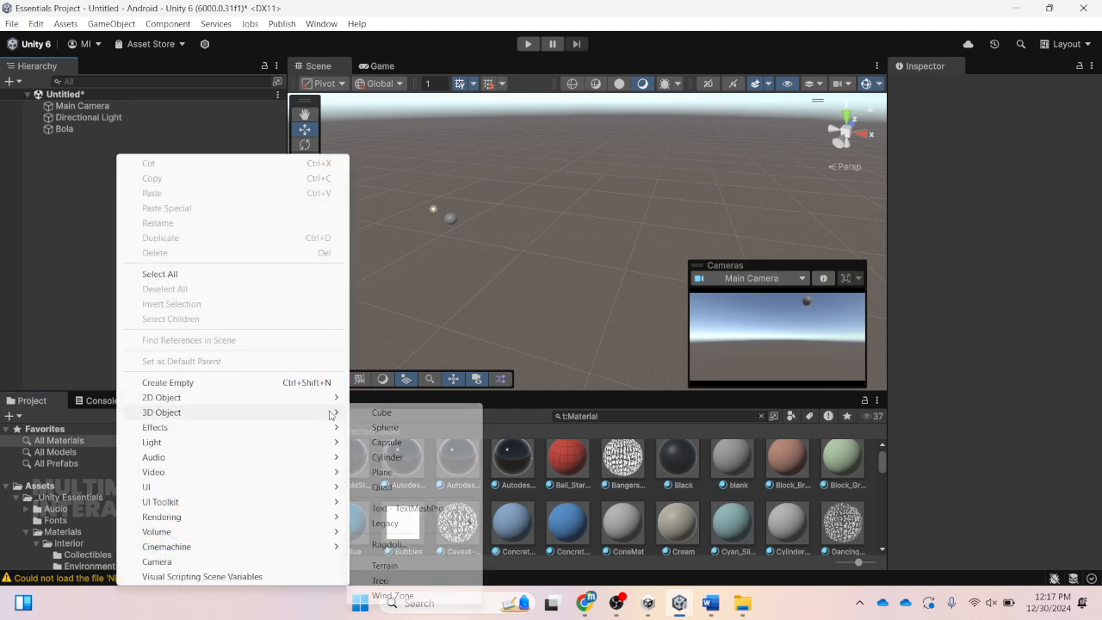
pyautogui.click(380, 414)
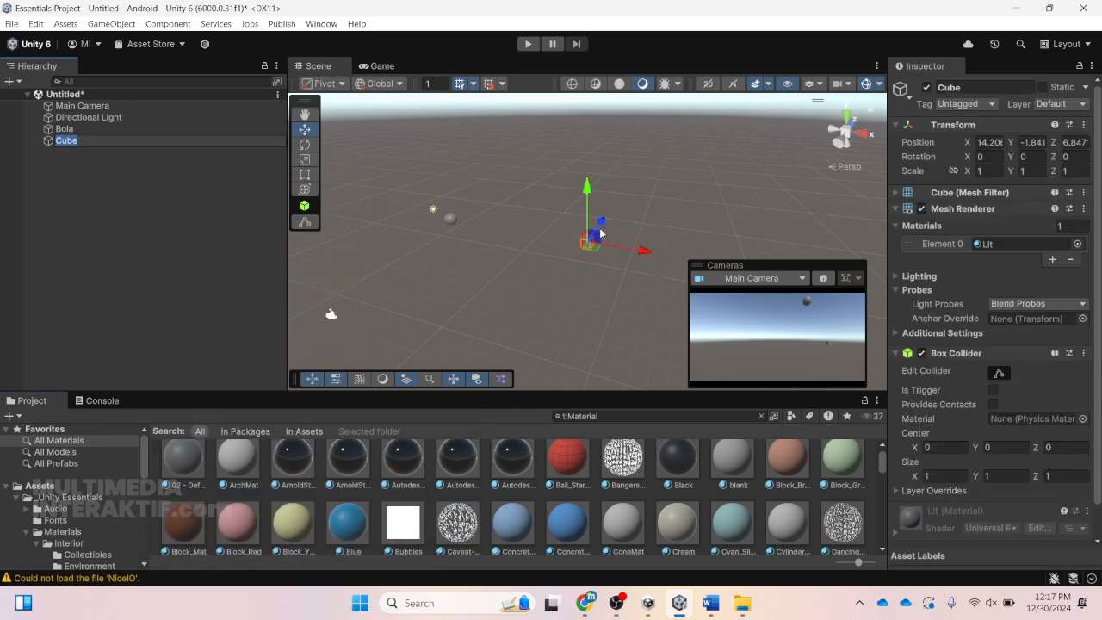
# - Place the cube at about X 0.59, Z -1.48 and scale it to about 14.55 in X and 13.64 in Z
pyautogui.moveTo(581, 235); pyautogui.dragTo(567, 258)
pyautogui.moveTo(610, 300); pyautogui.dragTo(657, 311)
pyautogui.click(301, 159)
pyautogui.moveTo(478, 233); pyautogui.dragTo(590, 177)
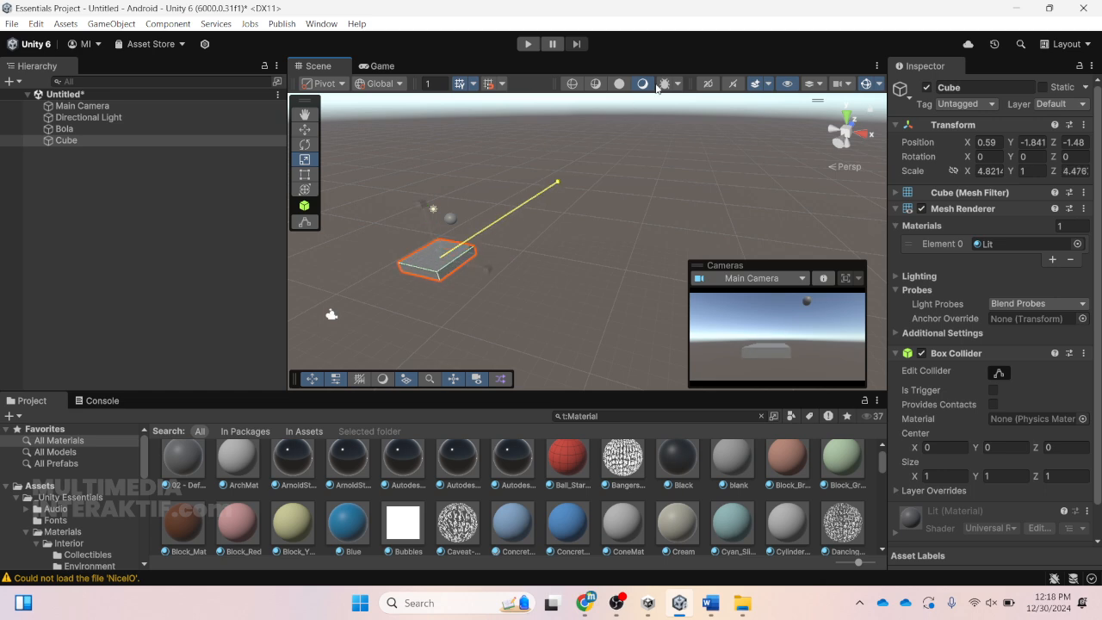
pyautogui.moveTo(479, 240); pyautogui.dragTo(515, 196)
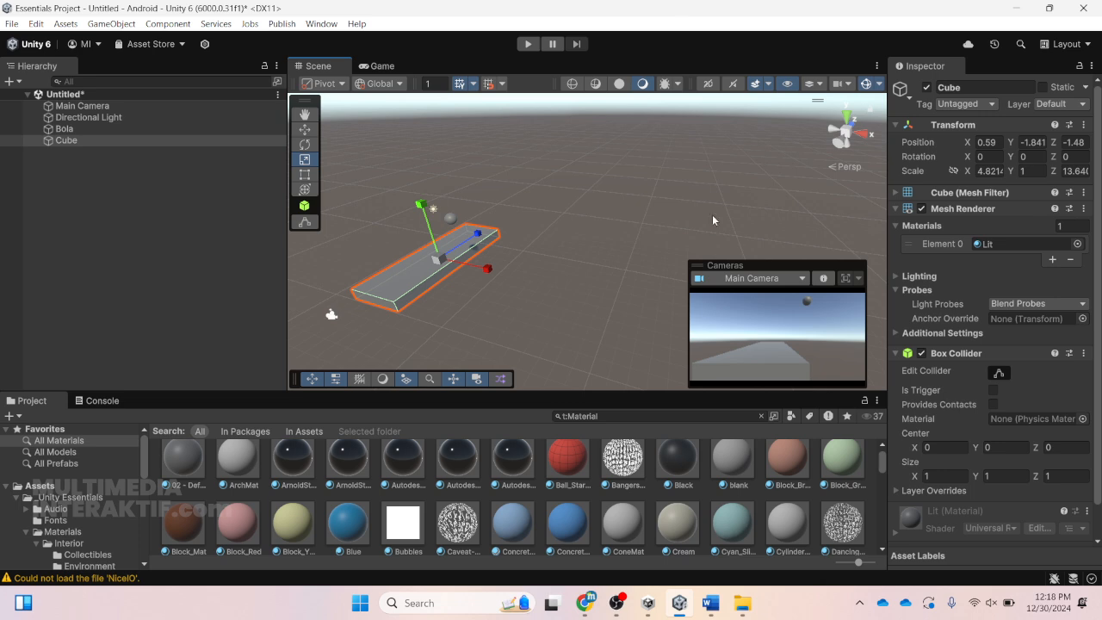
pyautogui.moveTo(490, 271); pyautogui.dragTo(531, 260)
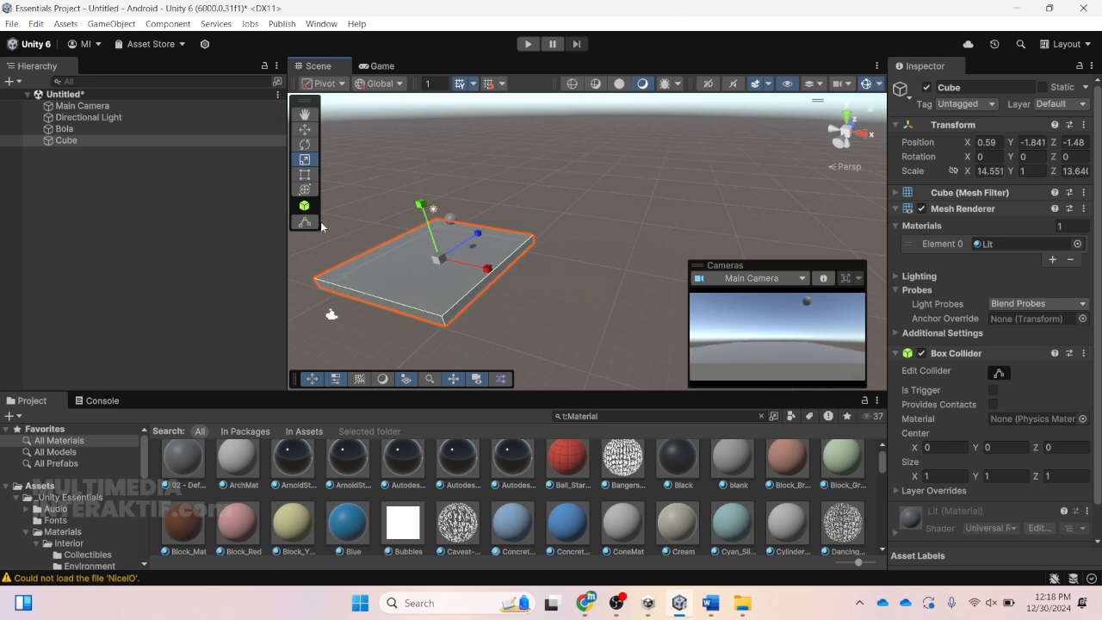
# - Move the cube to about X 4.34 and apply a dark ArnoldStandardSurface material to it
pyautogui.click(305, 129)
pyautogui.moveTo(486, 274); pyautogui.dragTo(517, 274)
pyautogui.moveTo(348, 522); pyautogui.dragTo(448, 305)
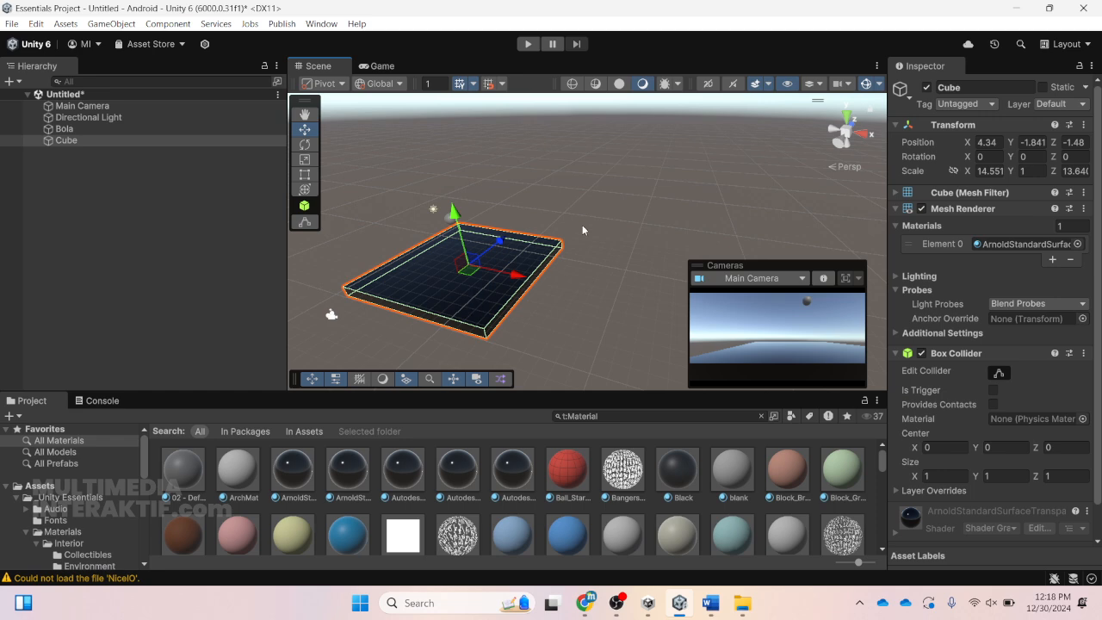
# - Try shifting the cube along the X axis, and undo that move
pyautogui.moveTo(458, 229); pyautogui.dragTo(549, 222, button='right')
pyautogui.moveTo(405, 231); pyautogui.dragTo(492, 202, button='middle')
pyautogui.moveTo(500, 279); pyautogui.dragTo(947, 279)
pyautogui.hotkey('ctrl', 'z')
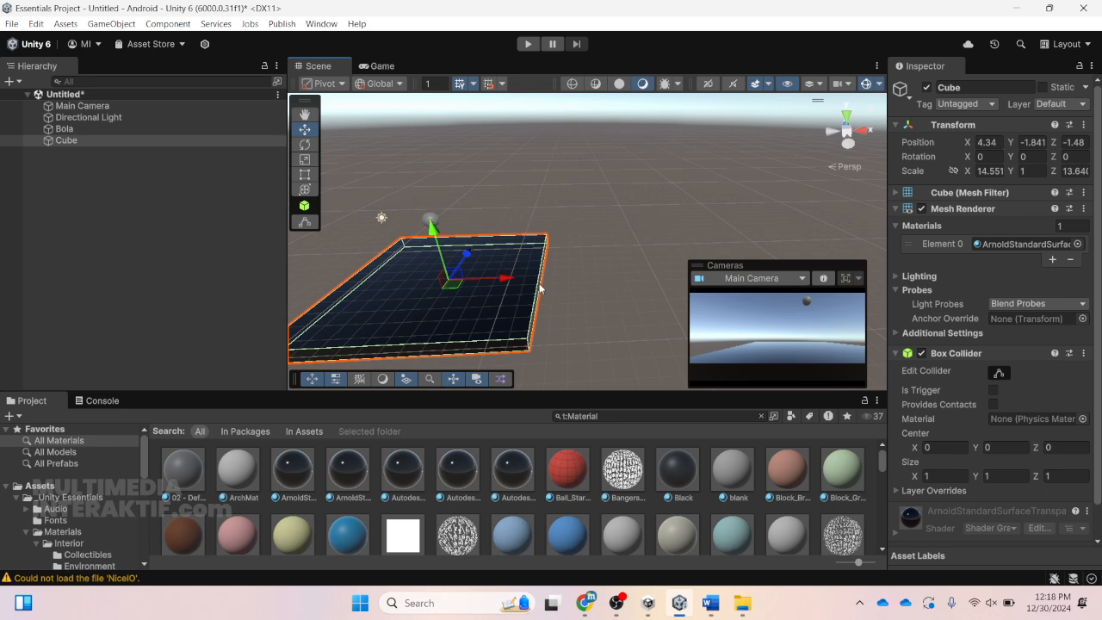
# - Move Bola to about X 2.95 and the cube beneath it to about X 2.12
pyautogui.click(432, 222)
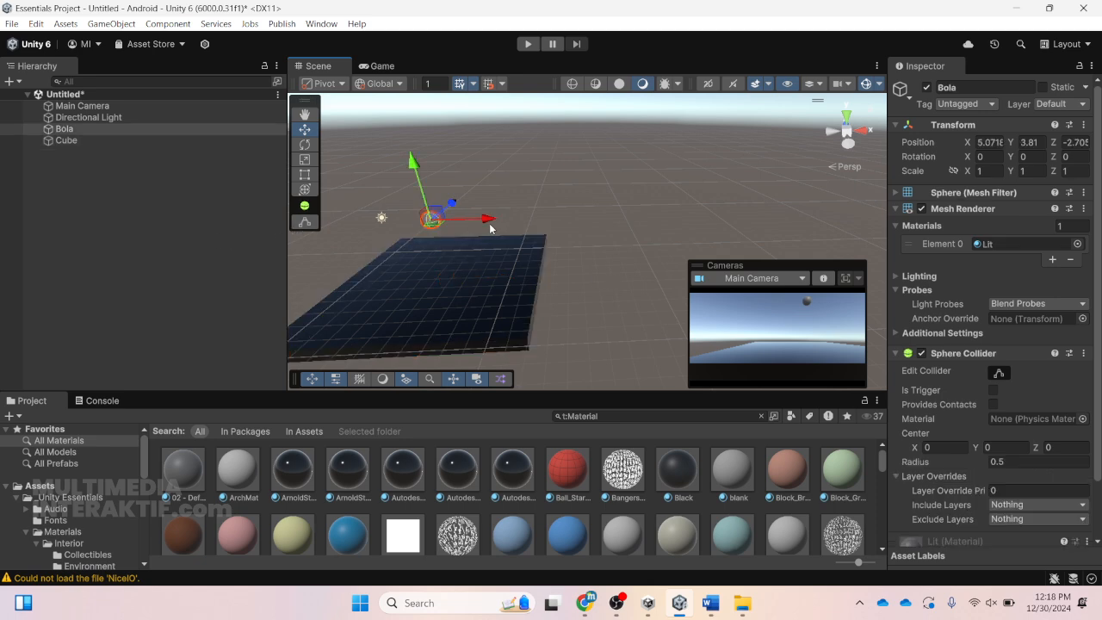
pyautogui.moveTo(490, 229); pyautogui.dragTo(457, 221)
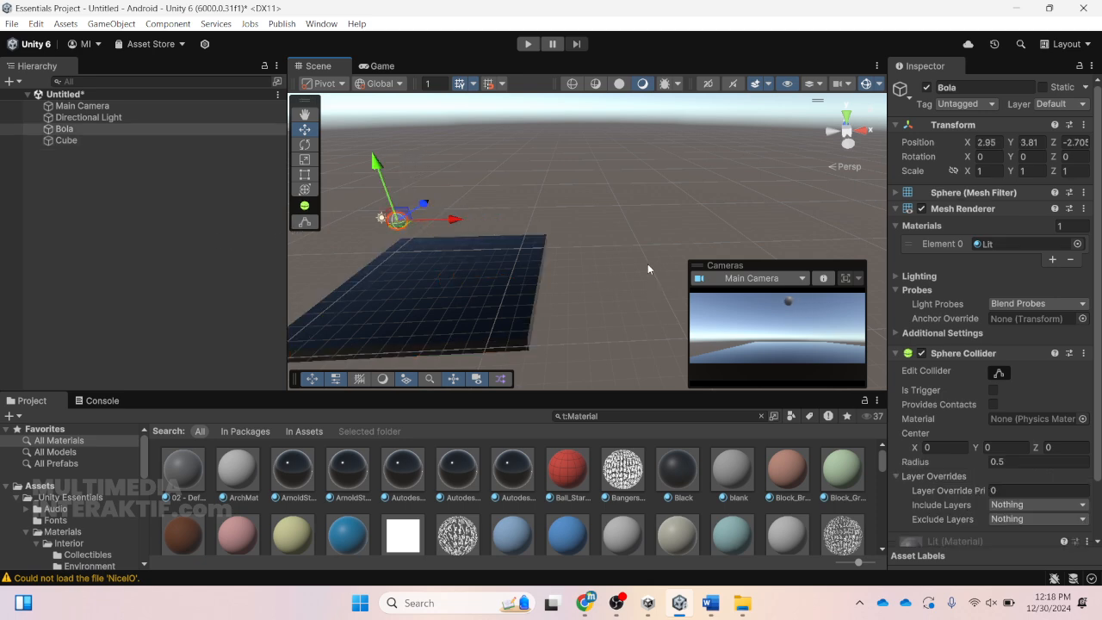
pyautogui.click(515, 291)
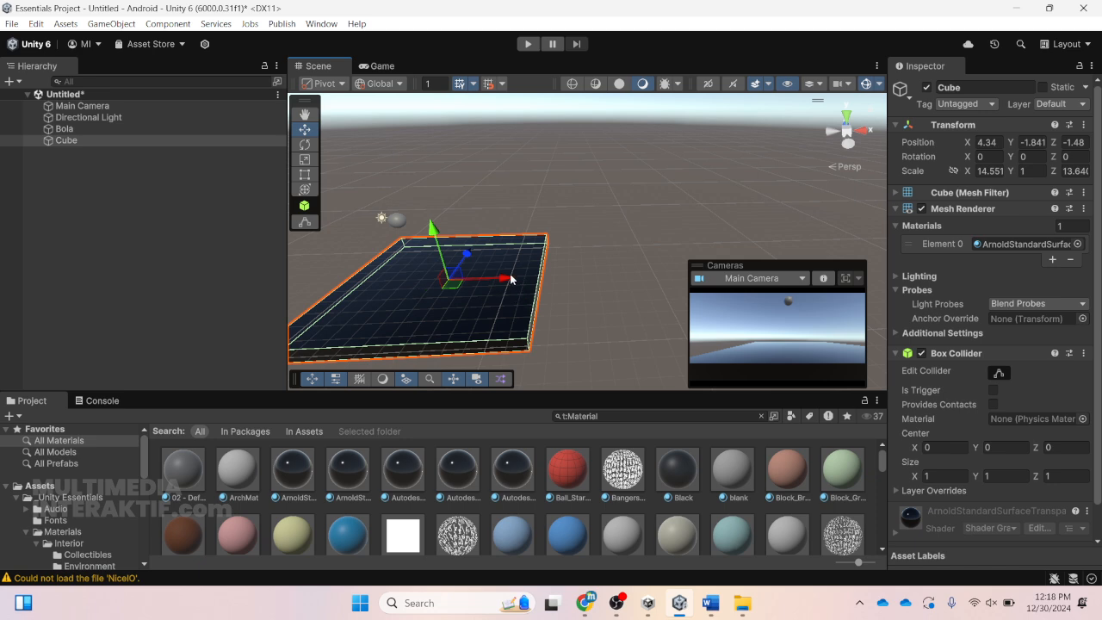
pyautogui.moveTo(511, 278); pyautogui.dragTo(492, 275)
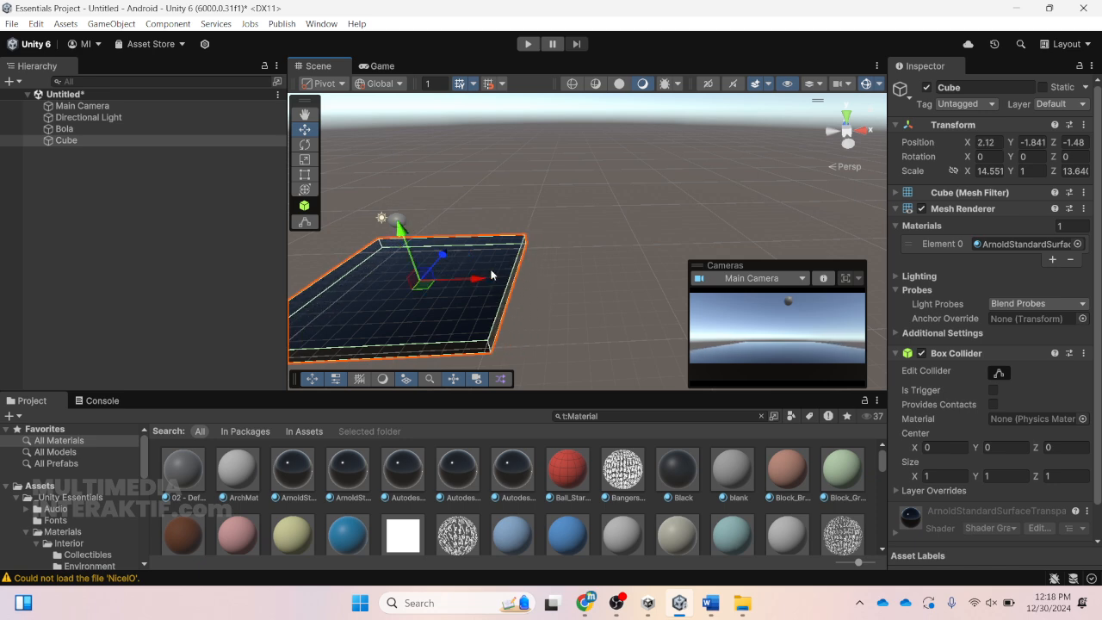
# - Rename the Cube object to Lantai
pyautogui.hotkey('ctrl', 's')
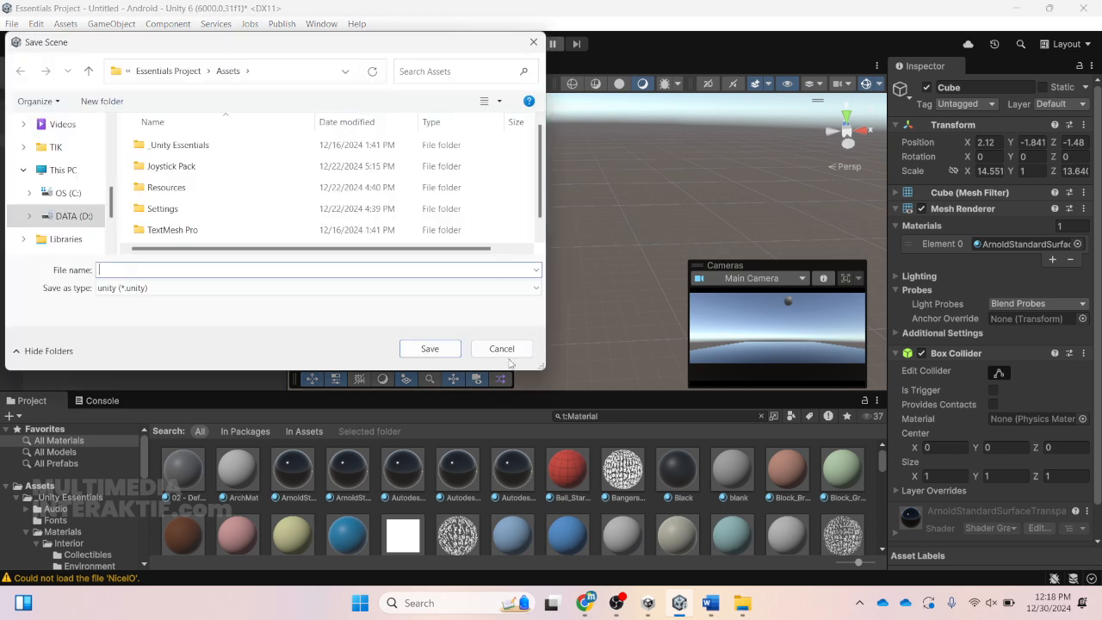
pyautogui.click(509, 348)
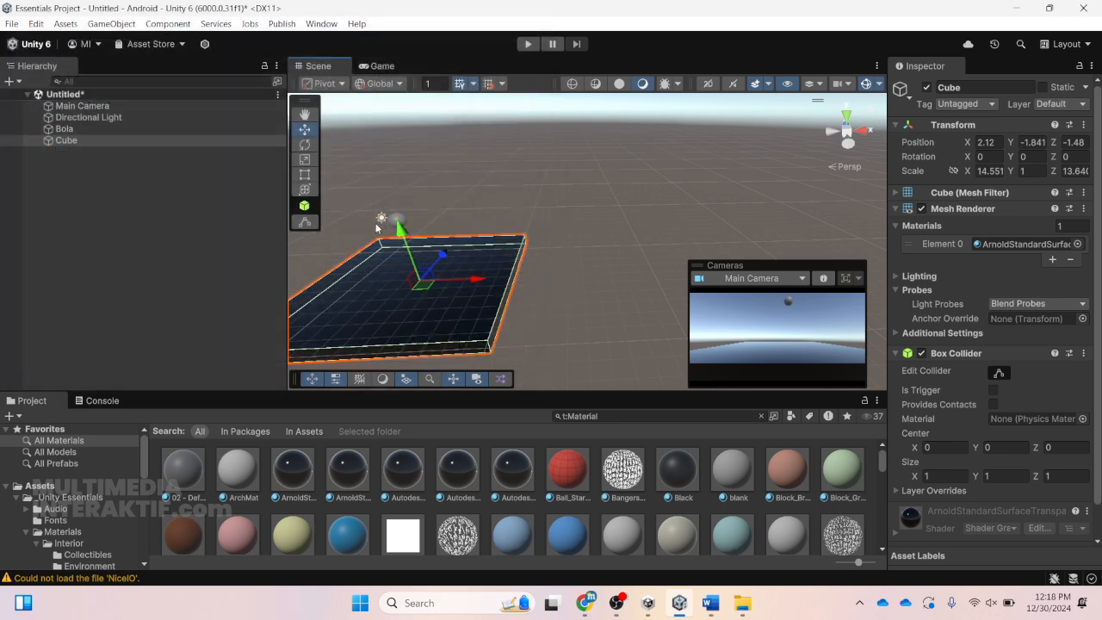
pyautogui.click(396, 222)
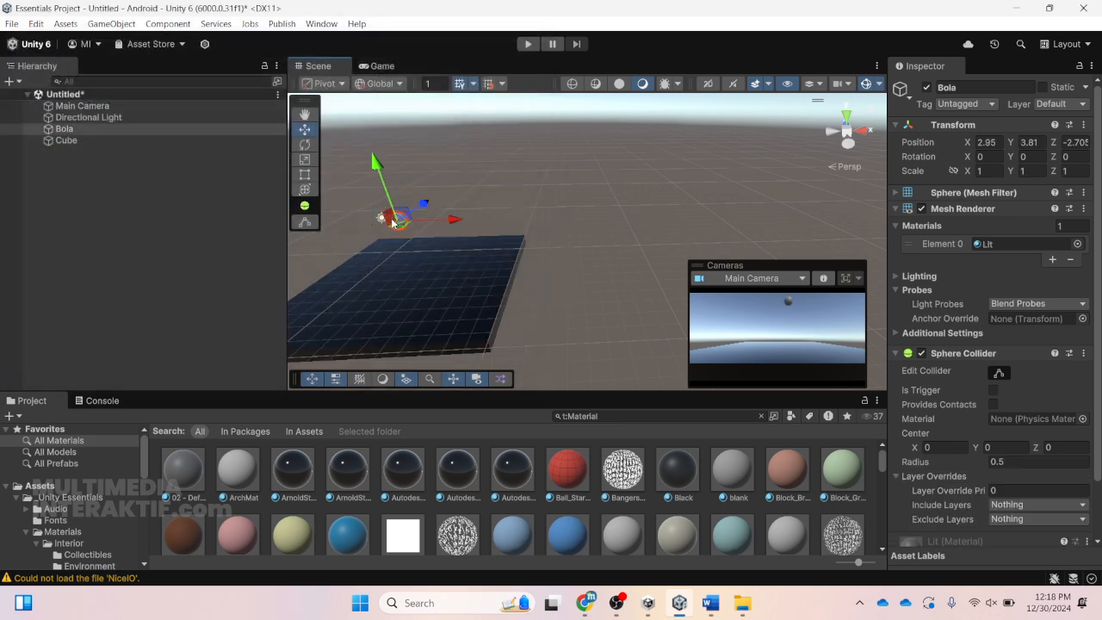
pyautogui.rightClick(93, 141)
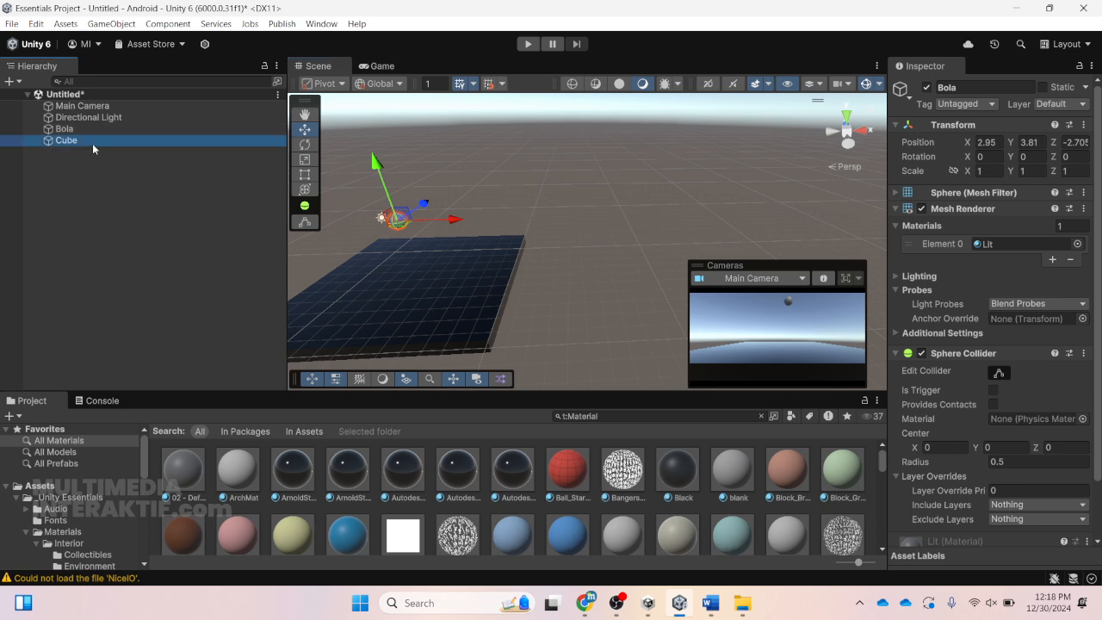
pyautogui.click(167, 110)
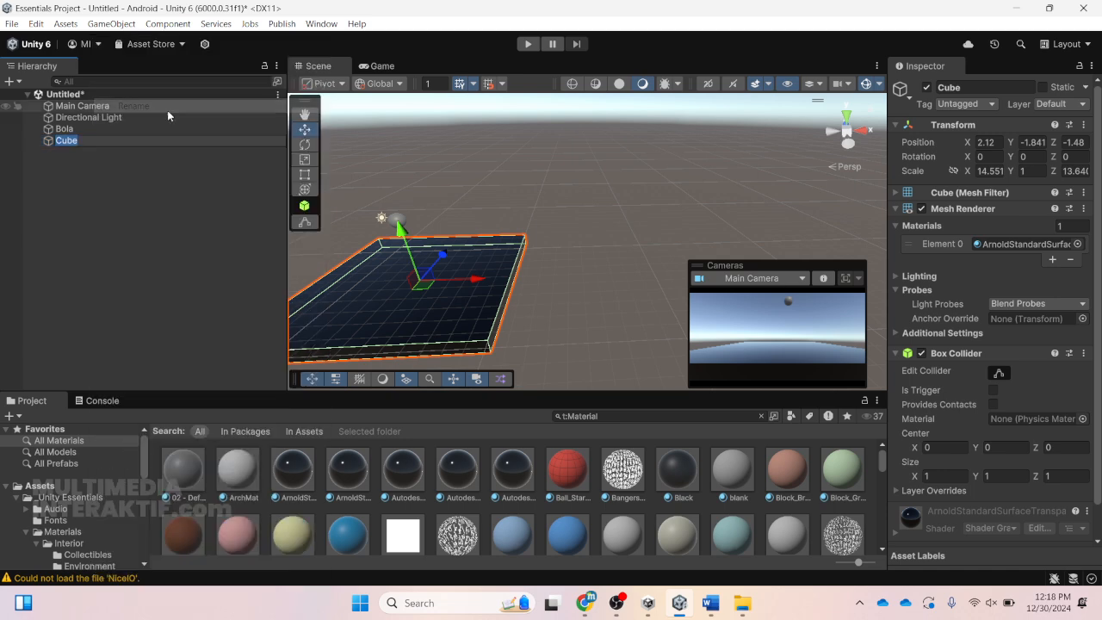
pyautogui.write('Lantai')
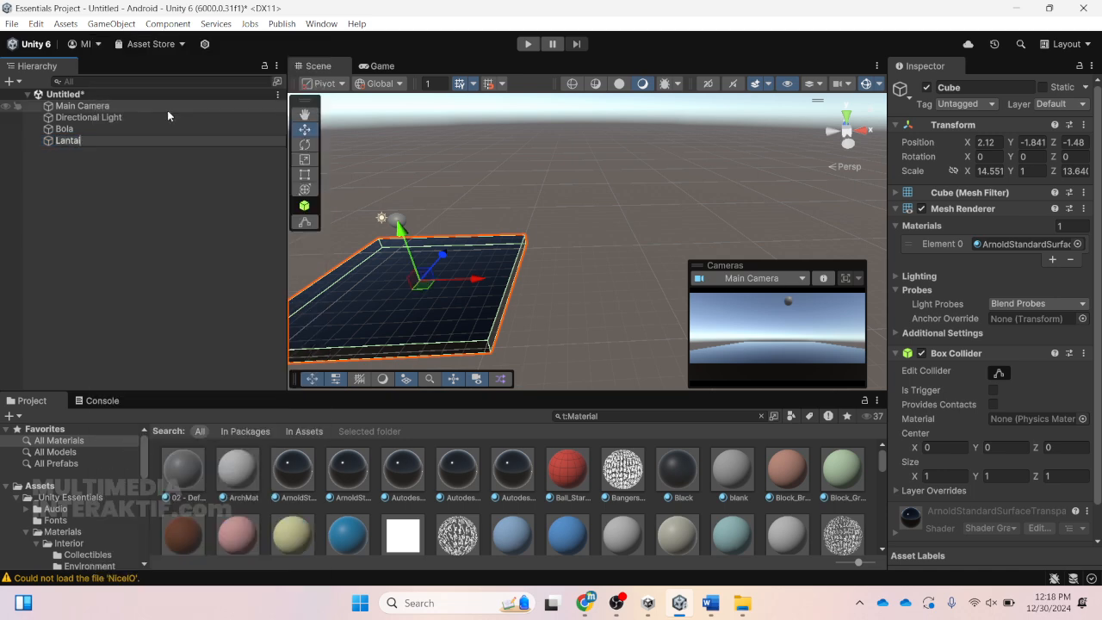
pyautogui.press('Return')
# - Add a Rigidbody component to Bola
pyautogui.click(176, 128)
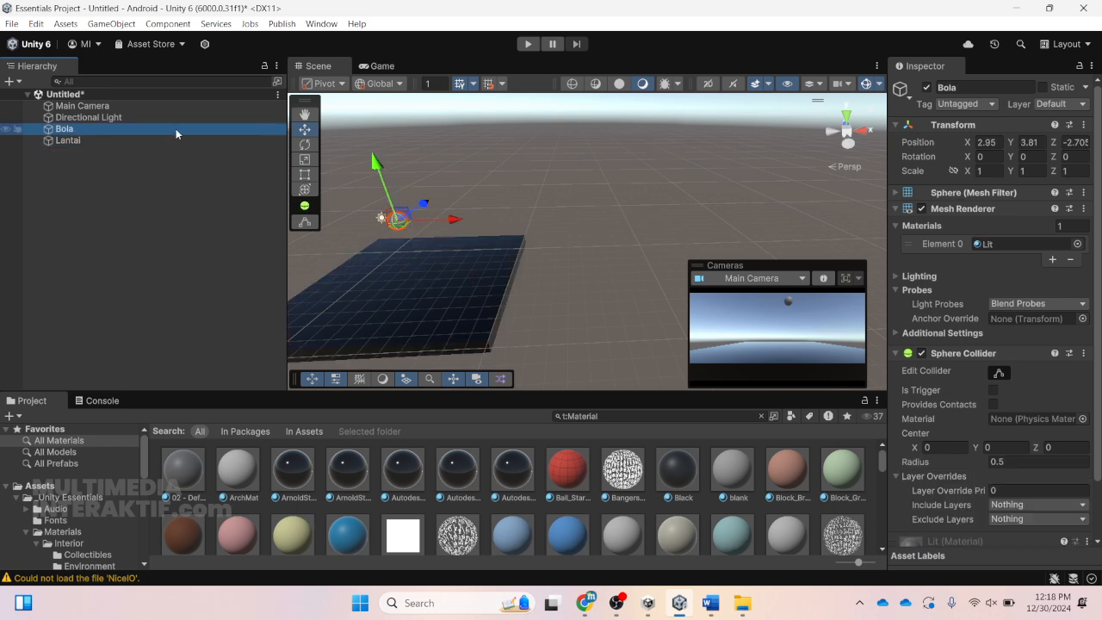
pyautogui.click(900, 353)
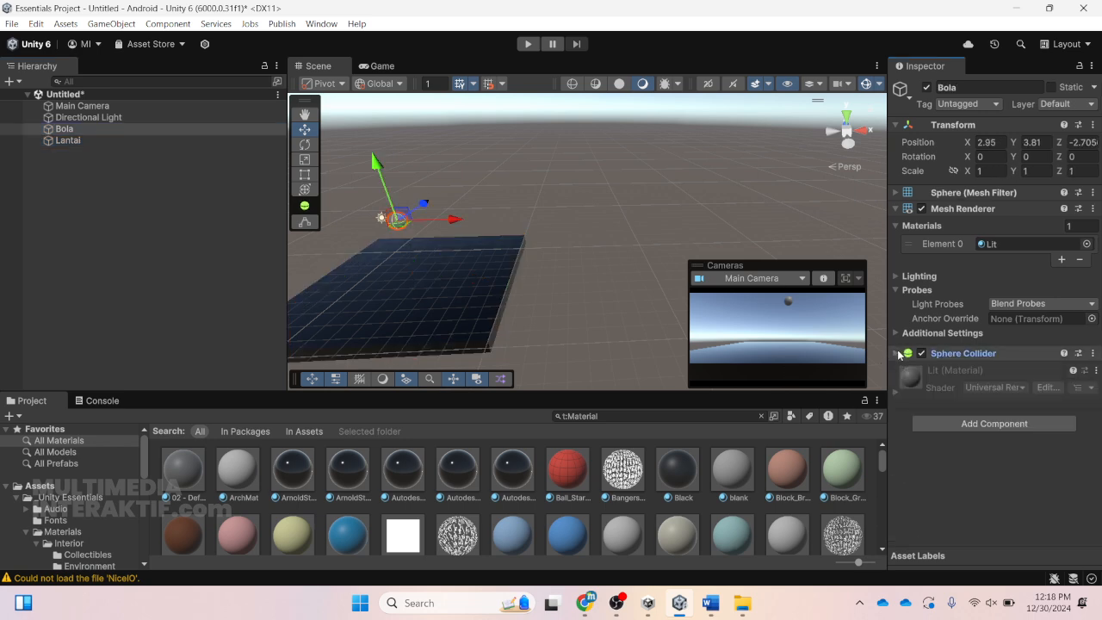
pyautogui.click(984, 425)
pyautogui.write('rigid')
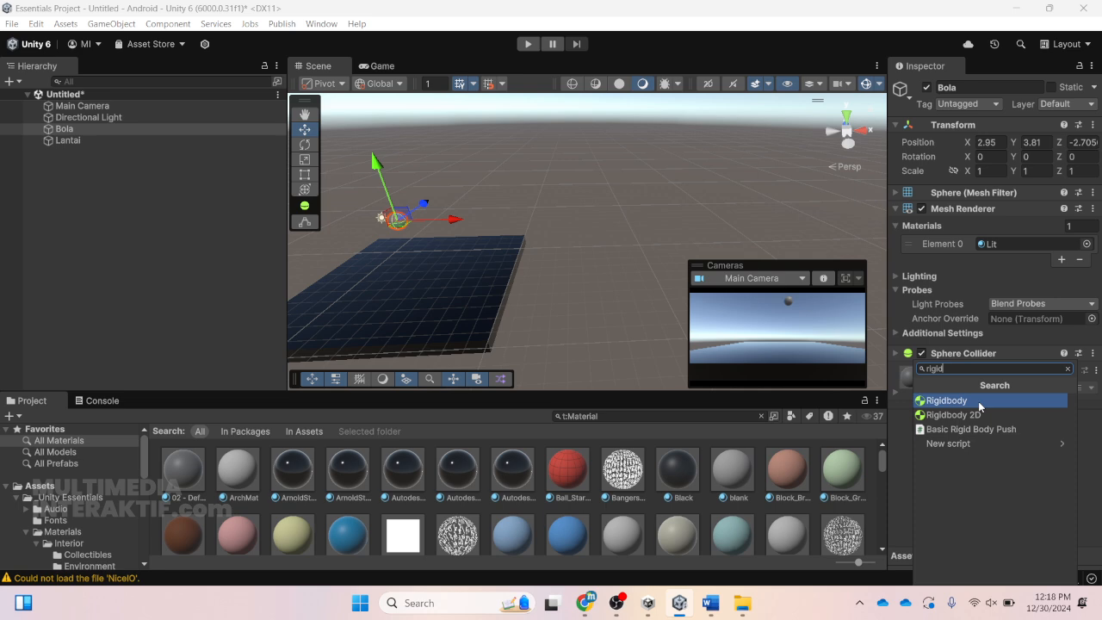
pyautogui.click(979, 406)
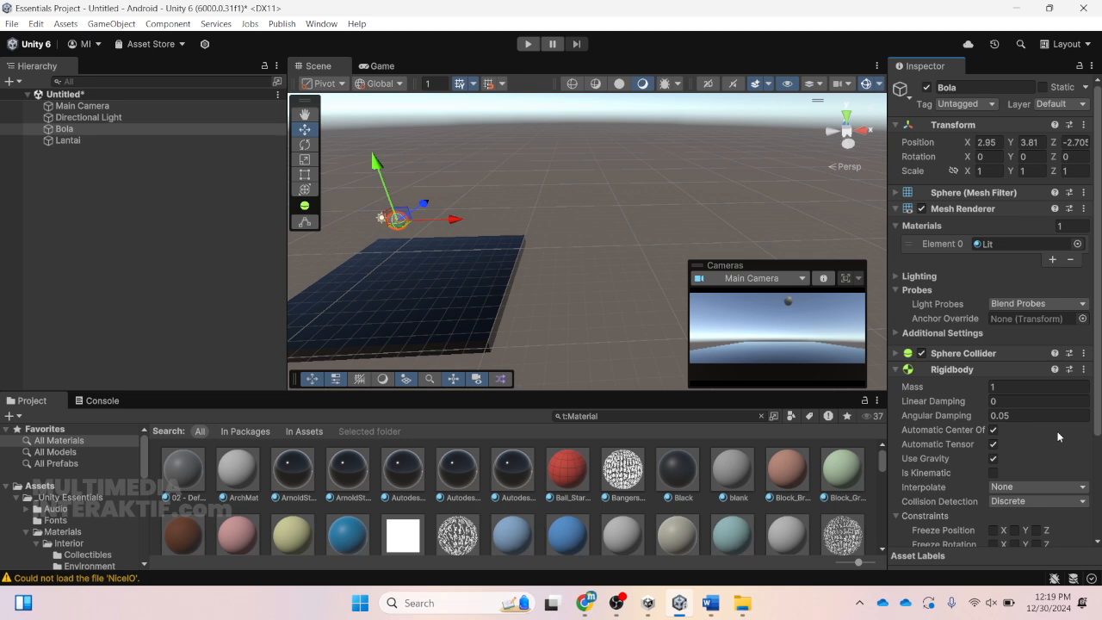
# - Review Bola's Rigidbody settings and check them against the Component Rigid Body notes in the Word document
pyautogui.scroll(-2, 1018, 437)
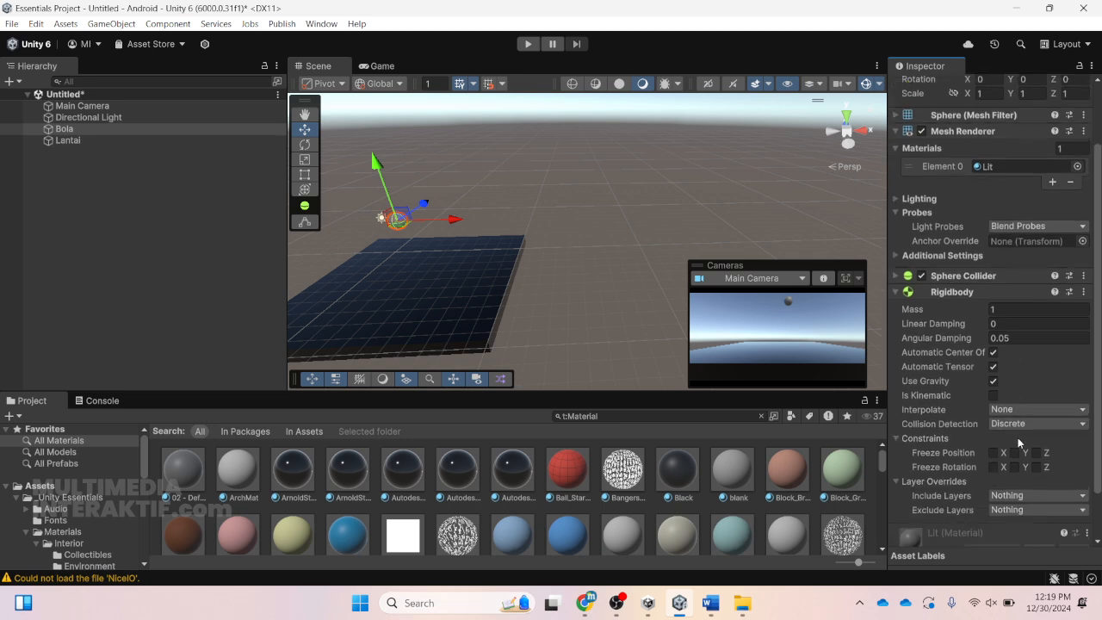
pyautogui.scroll(2, 1018, 437)
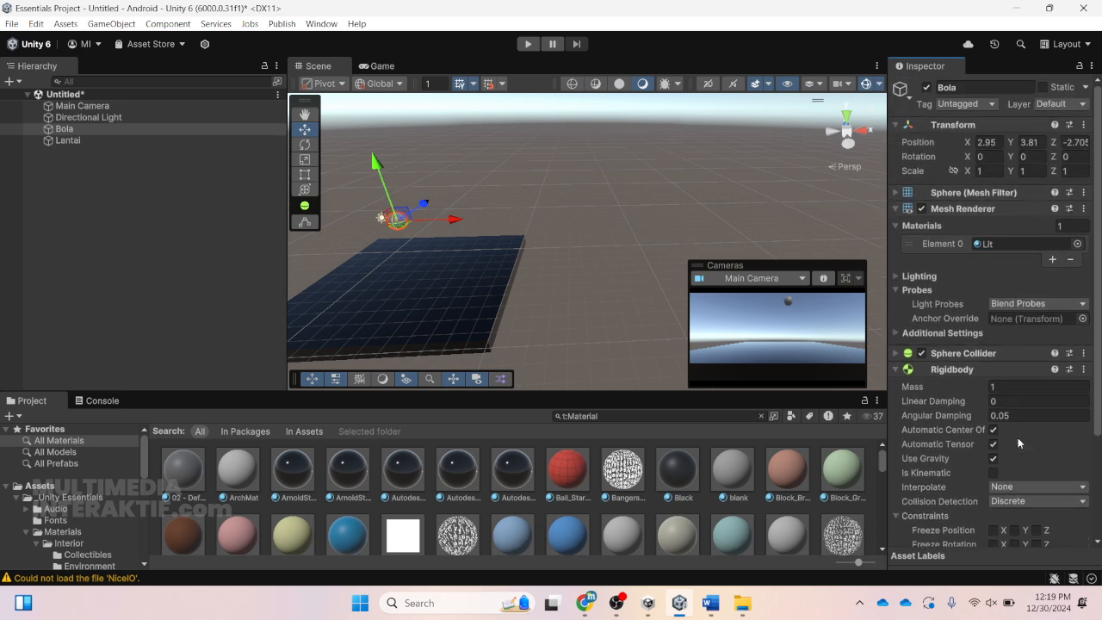
pyautogui.scroll(-2, 1018, 438)
pyautogui.scroll(2, 1018, 437)
pyautogui.click(710, 607)
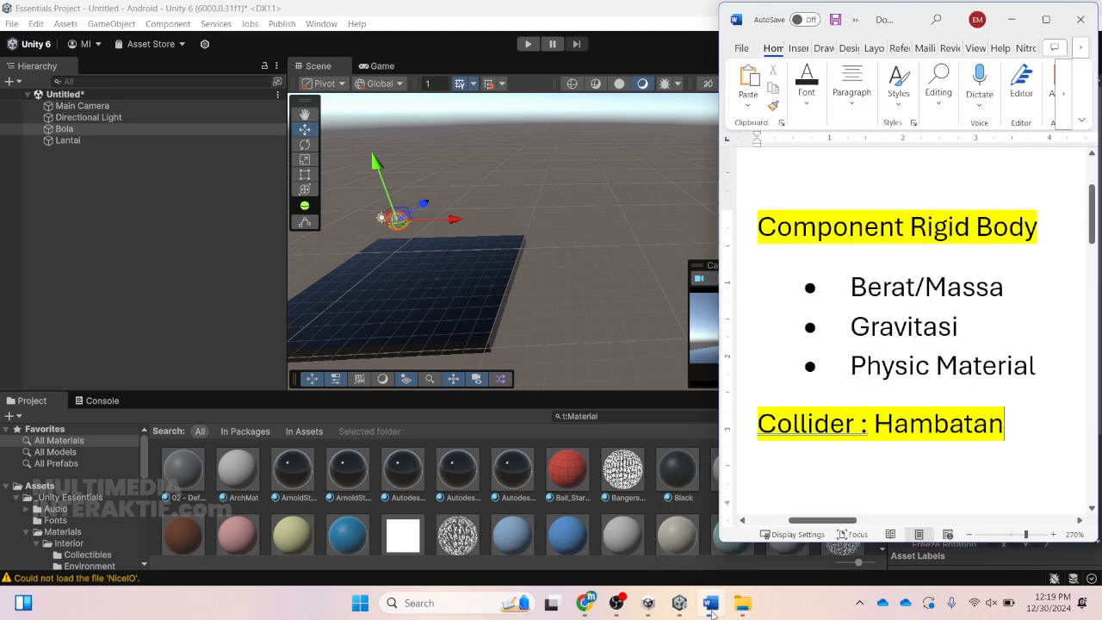
pyautogui.click(710, 606)
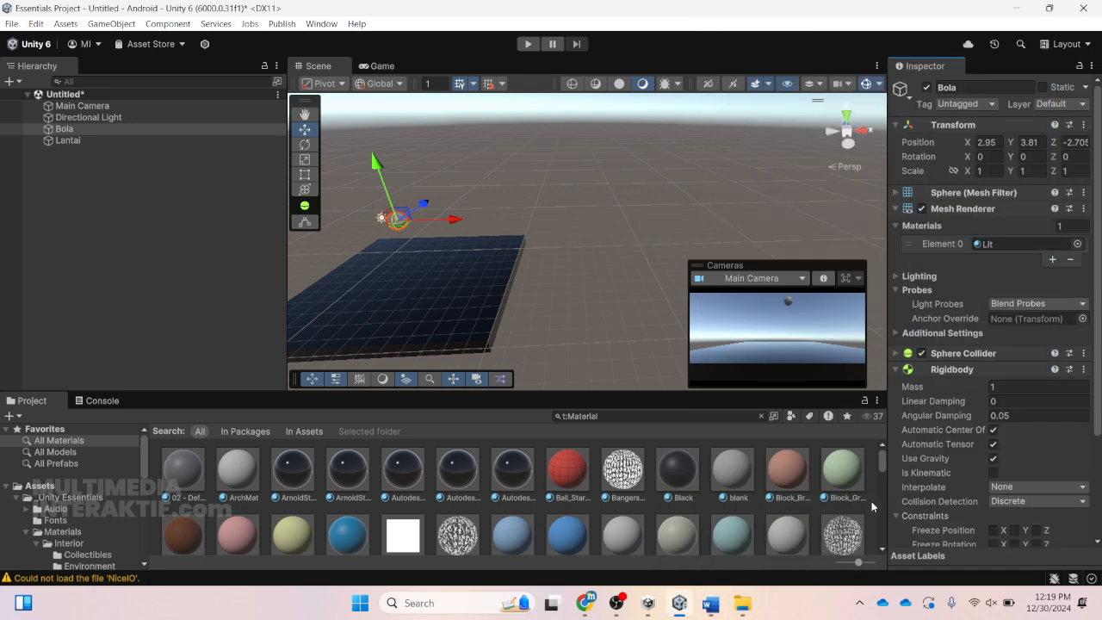
# - Set the mass of Bola's Rigidbody to 5 and run the scene briefly to test the ball's fall
pyautogui.click(1000, 388)
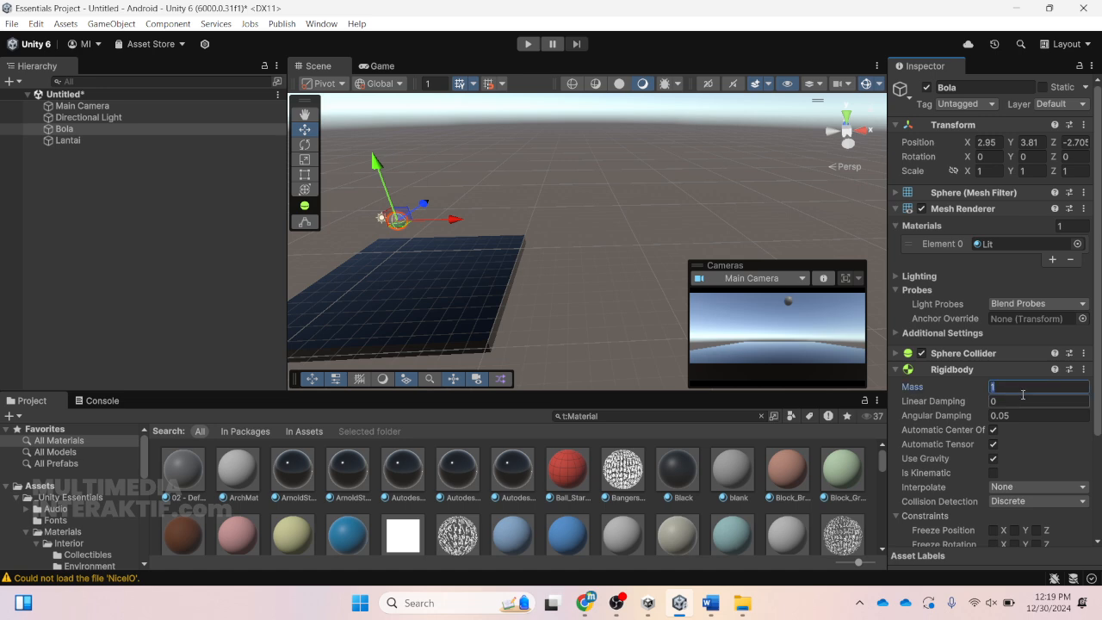
pyautogui.write('5')
pyautogui.click(528, 44)
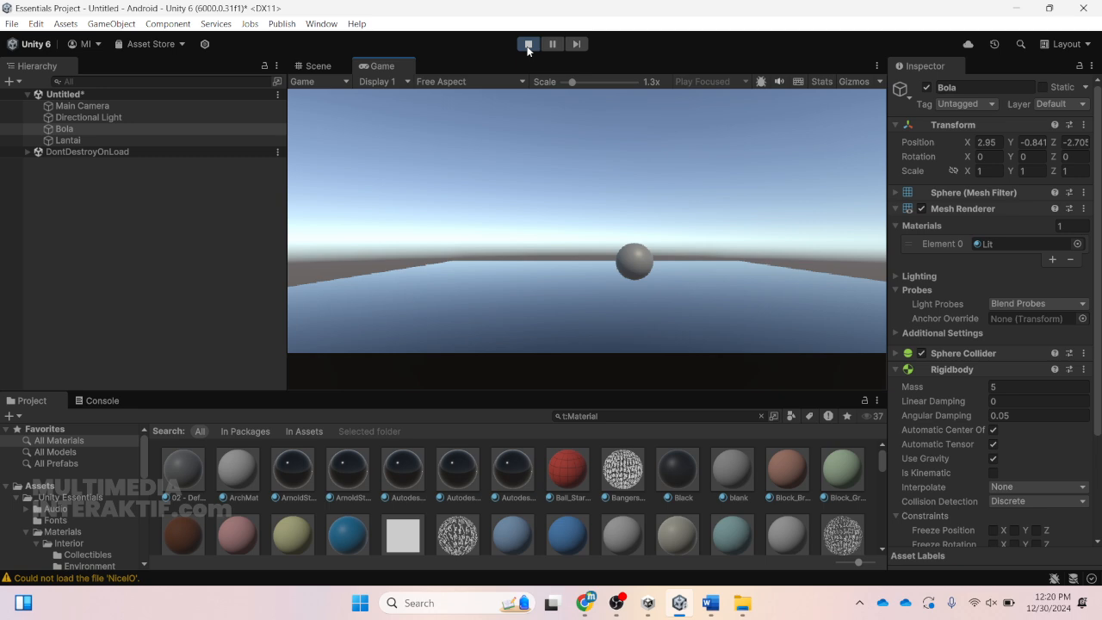
pyautogui.click(528, 47)
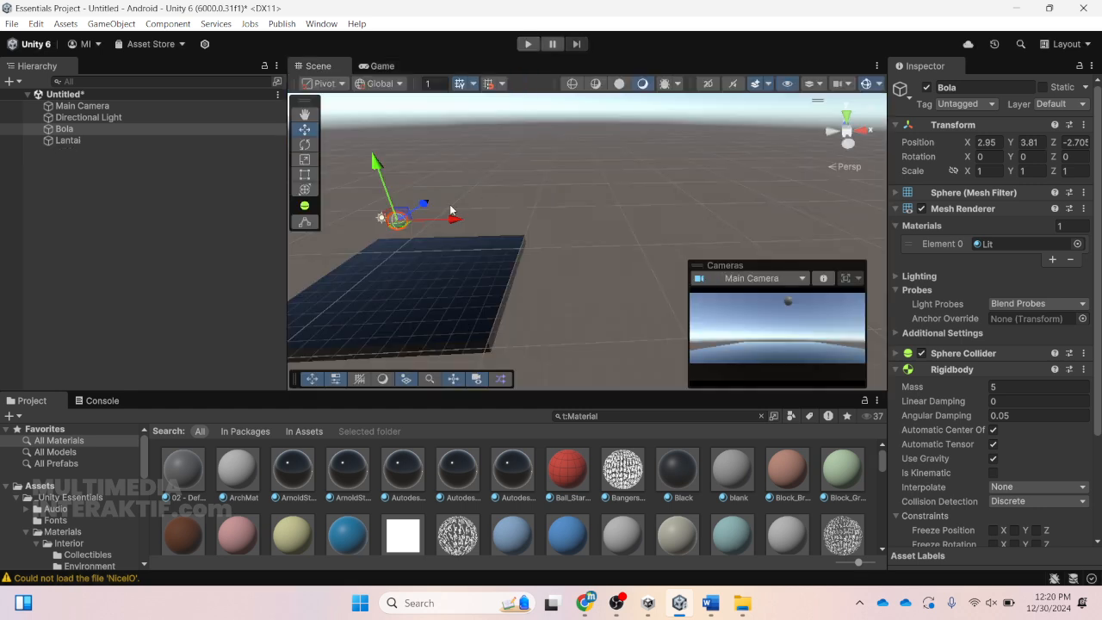
# - Duplicate Bola and move the copy along the X axis to about X 0.75
pyautogui.moveTo(451, 209); pyautogui.dragTo(510, 190, button='right')
pyautogui.moveTo(471, 182); pyautogui.dragTo(527, 148, button='middle')
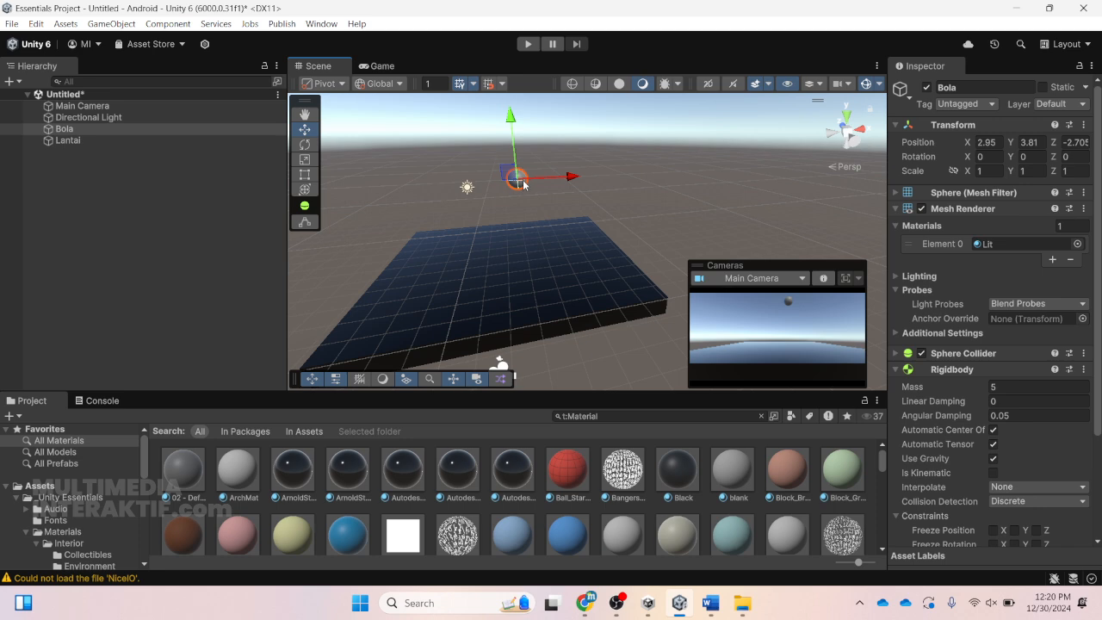
pyautogui.hotkey('ctrl', 'd')
pyautogui.moveTo(566, 178); pyautogui.dragTo(523, 175)
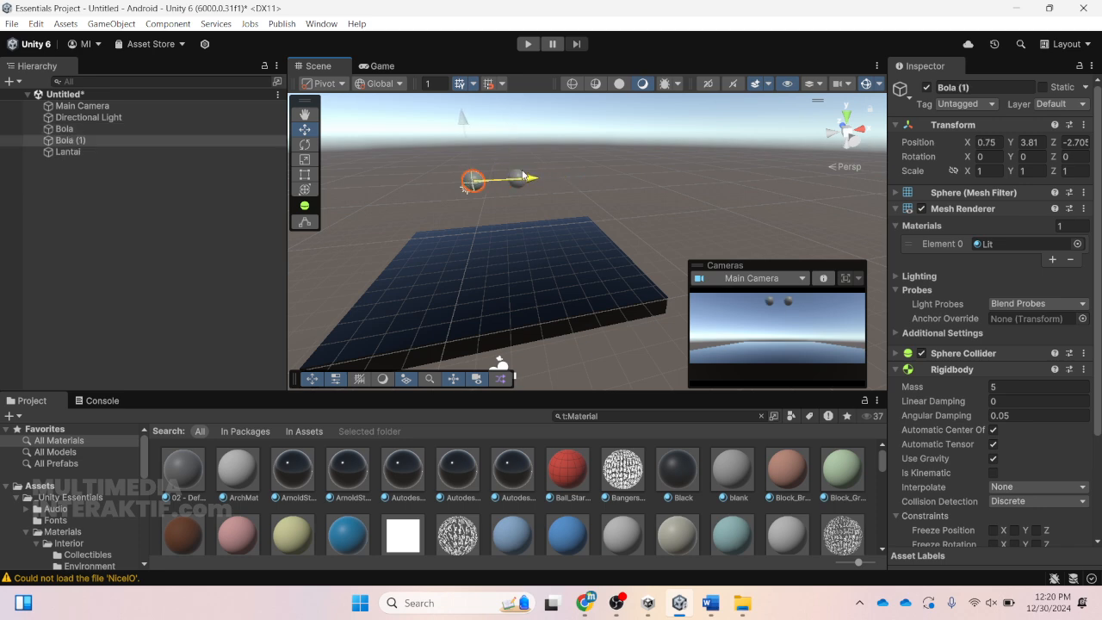
# - Remove the Rigidbody from Bola (1) and run the scene briefly to compare the two balls
pyautogui.click(1083, 369)
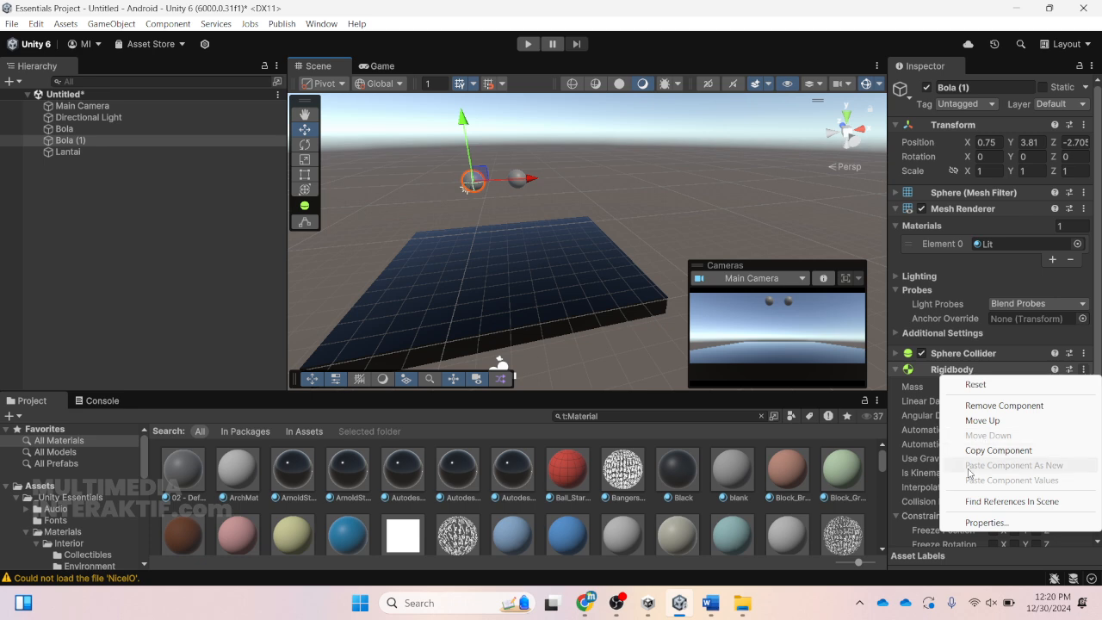
pyautogui.click(1006, 405)
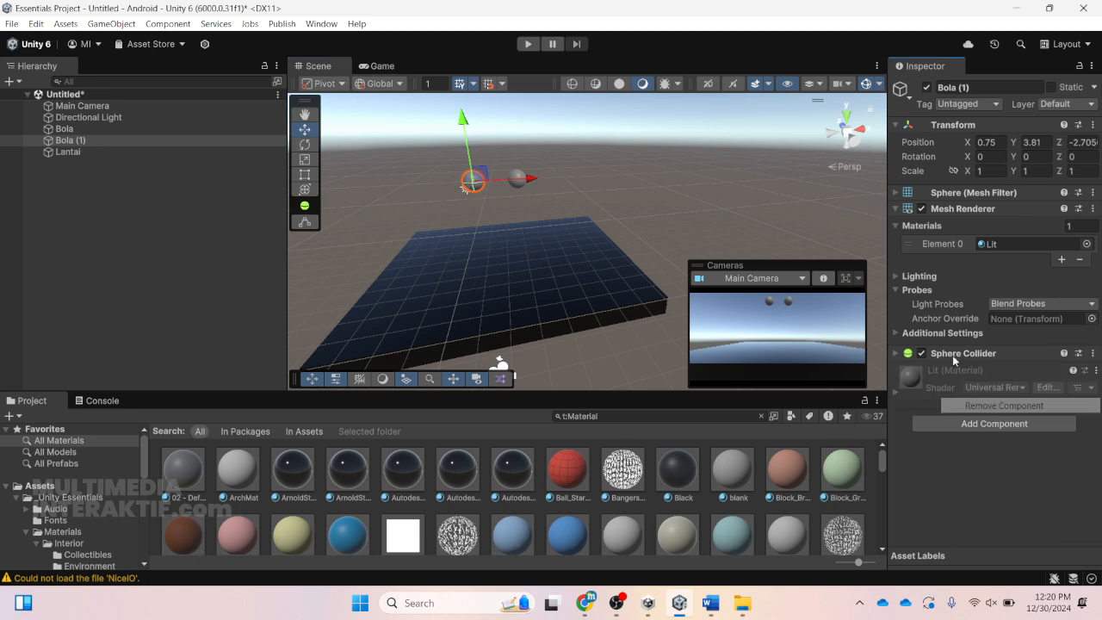
pyautogui.click(527, 45)
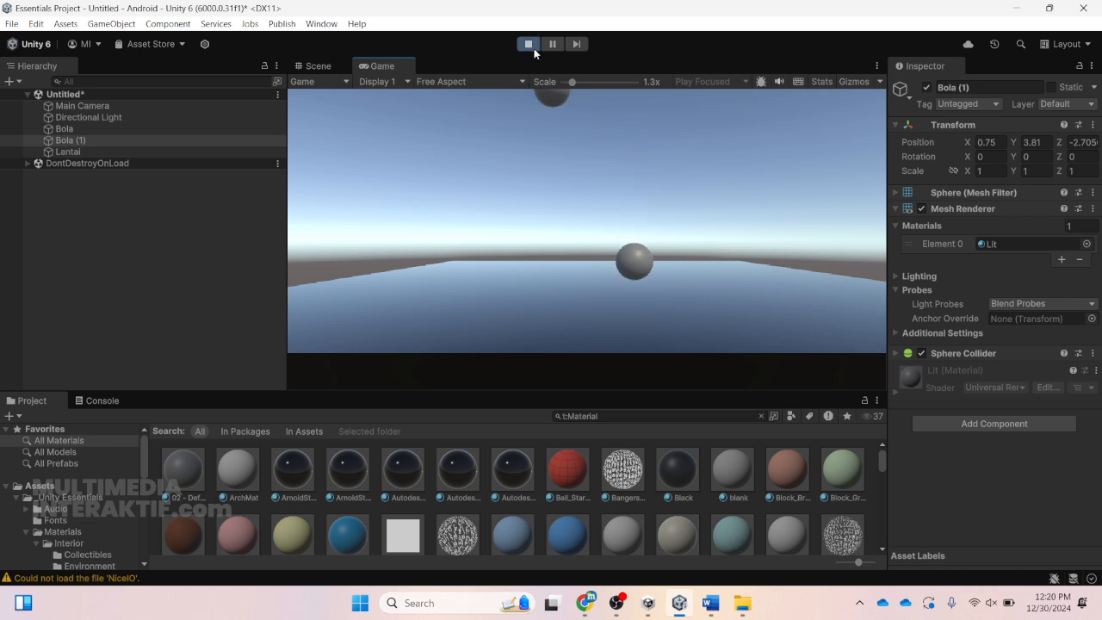
pyautogui.click(534, 49)
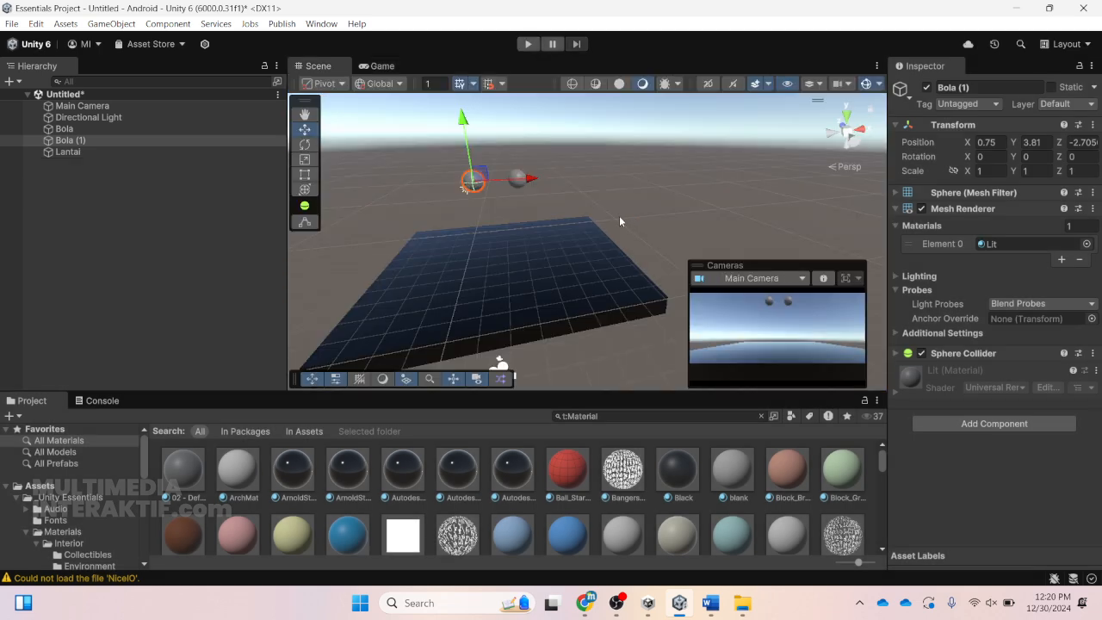
# - Apply the red Ball_Starter_Scene material to Bola and test the scene in Play mode
pyautogui.moveTo(568, 472); pyautogui.dragTo(525, 160)
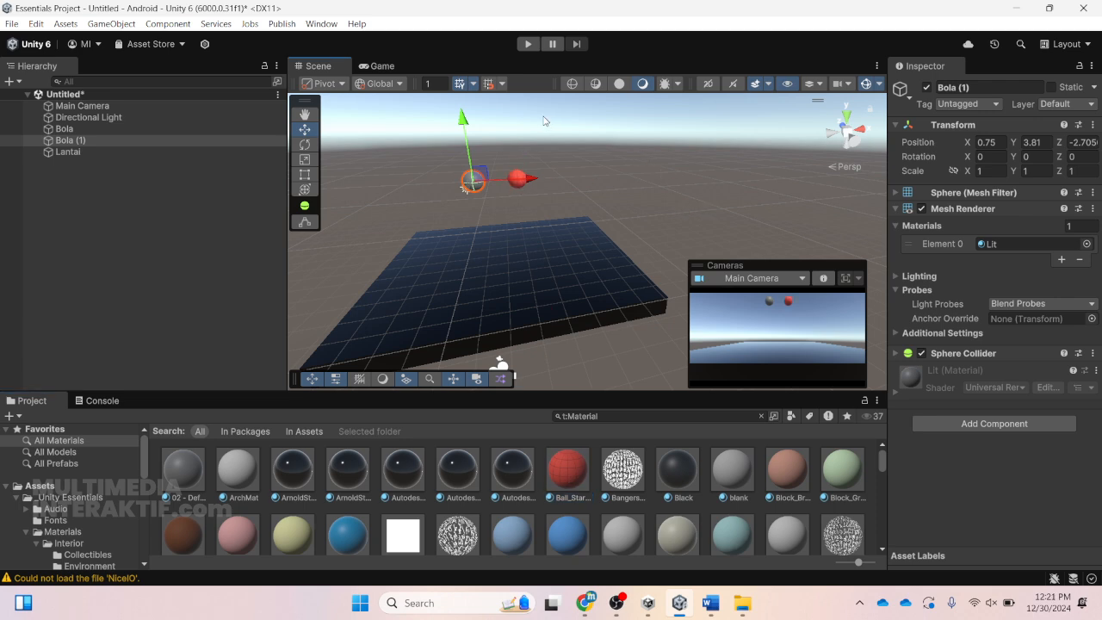
pyautogui.click(528, 43)
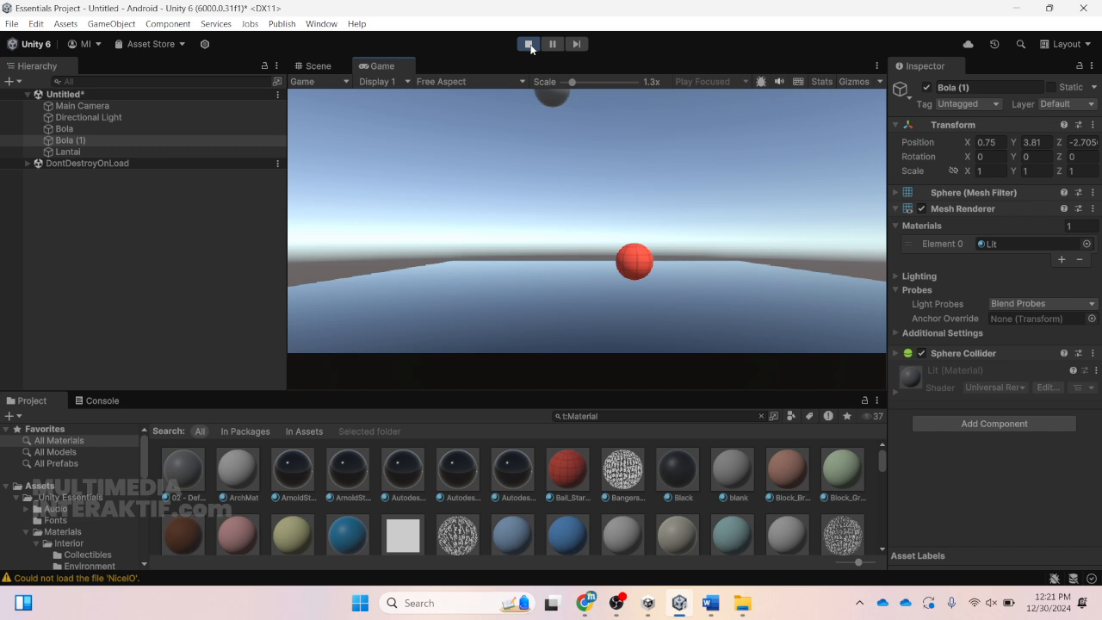
pyautogui.click(529, 45)
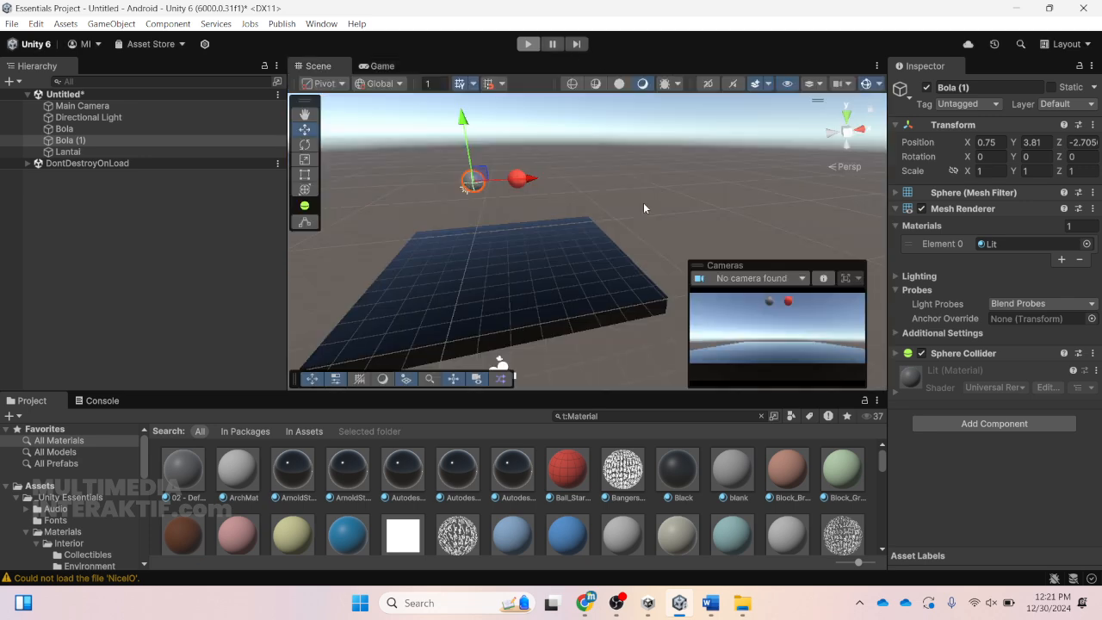
# - Disable Bola's Sphere Collider and run the scene briefly to test the ball against the floor
pyautogui.moveTo(554, 188); pyautogui.dragTo(535, 176, button='right')
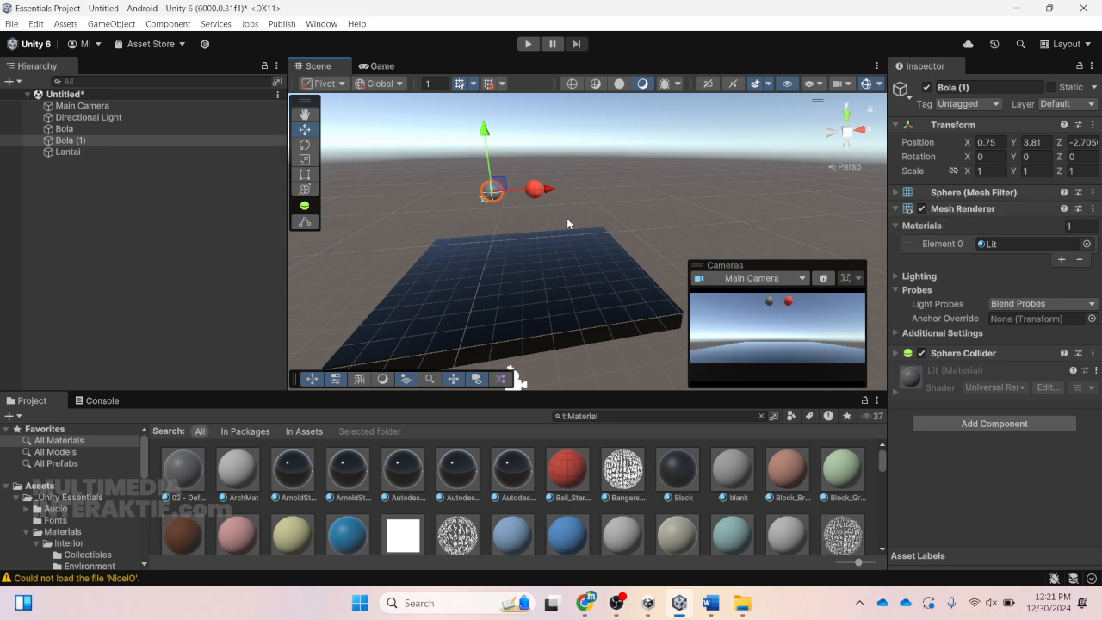
pyautogui.click(536, 198)
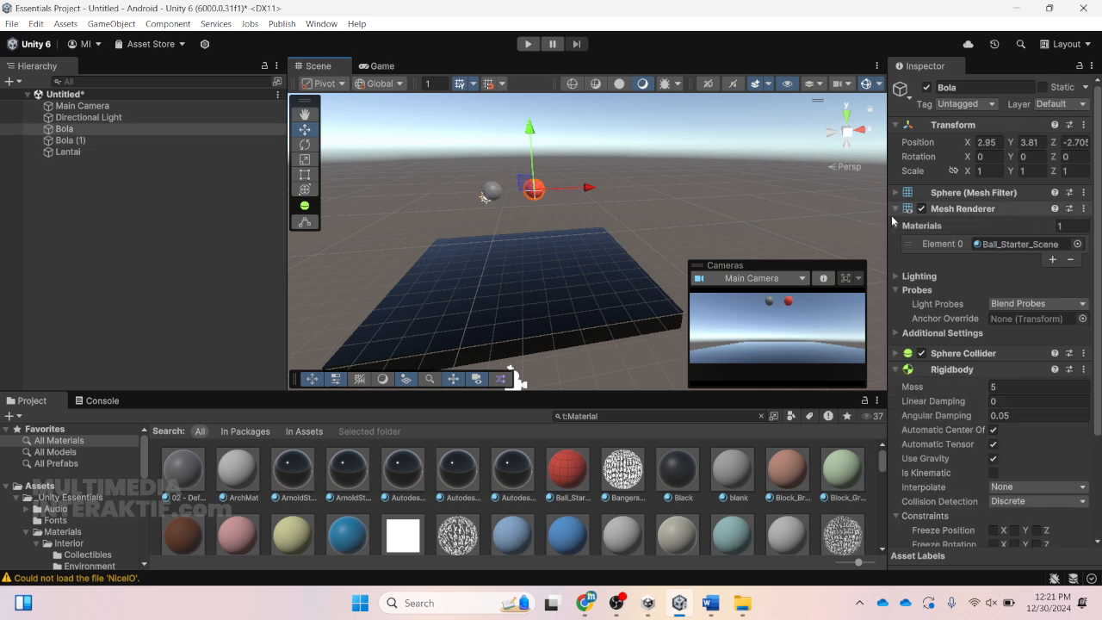
pyautogui.click(895, 209)
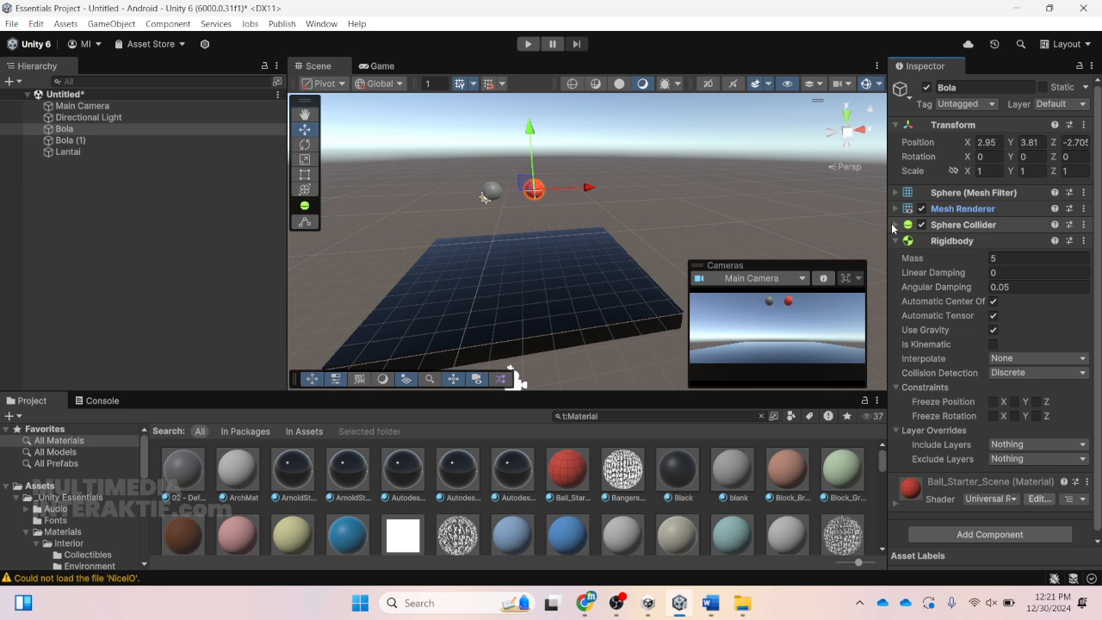
pyautogui.click(895, 225)
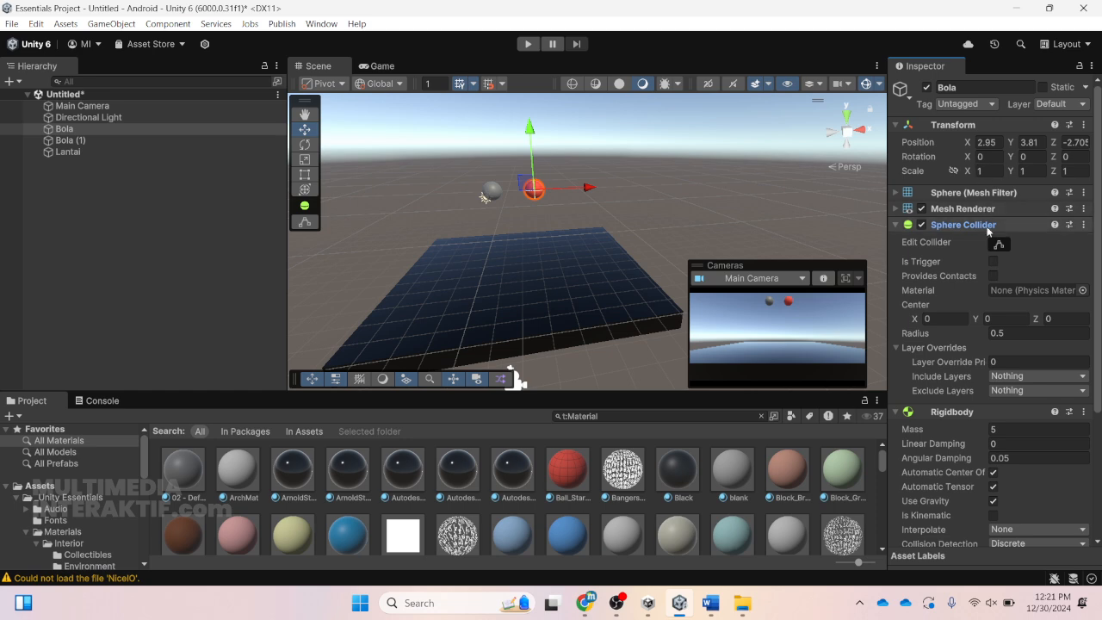
pyautogui.scroll(5, 591, 173)
pyautogui.moveTo(482, 122); pyautogui.dragTo(570, 184, button='middle')
pyautogui.scroll(-1, 571, 213)
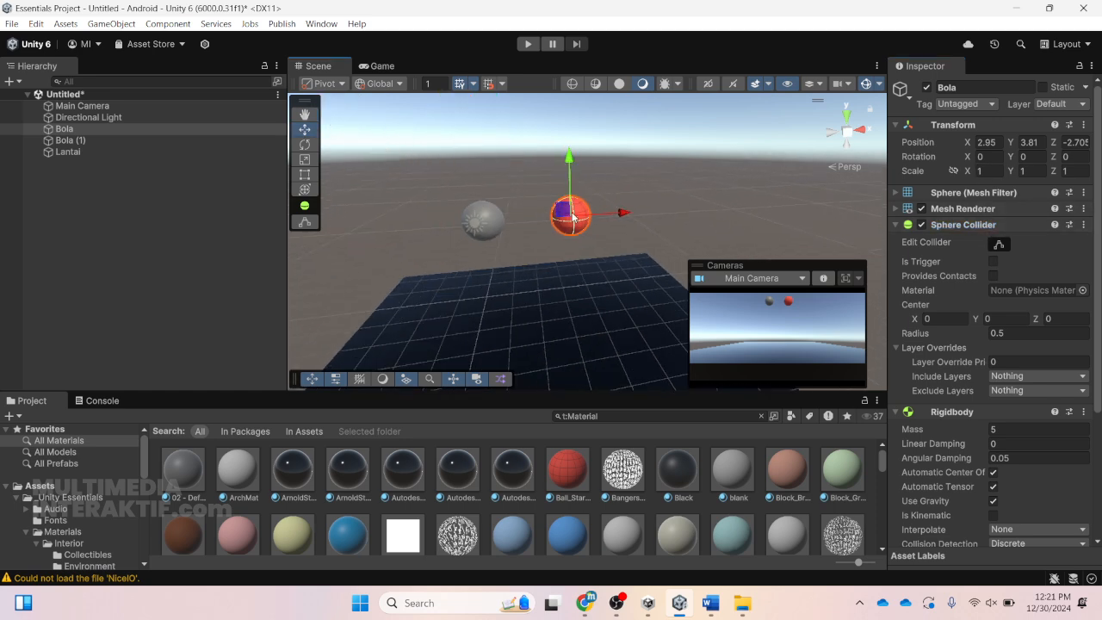
pyautogui.click(923, 225)
pyautogui.click(528, 44)
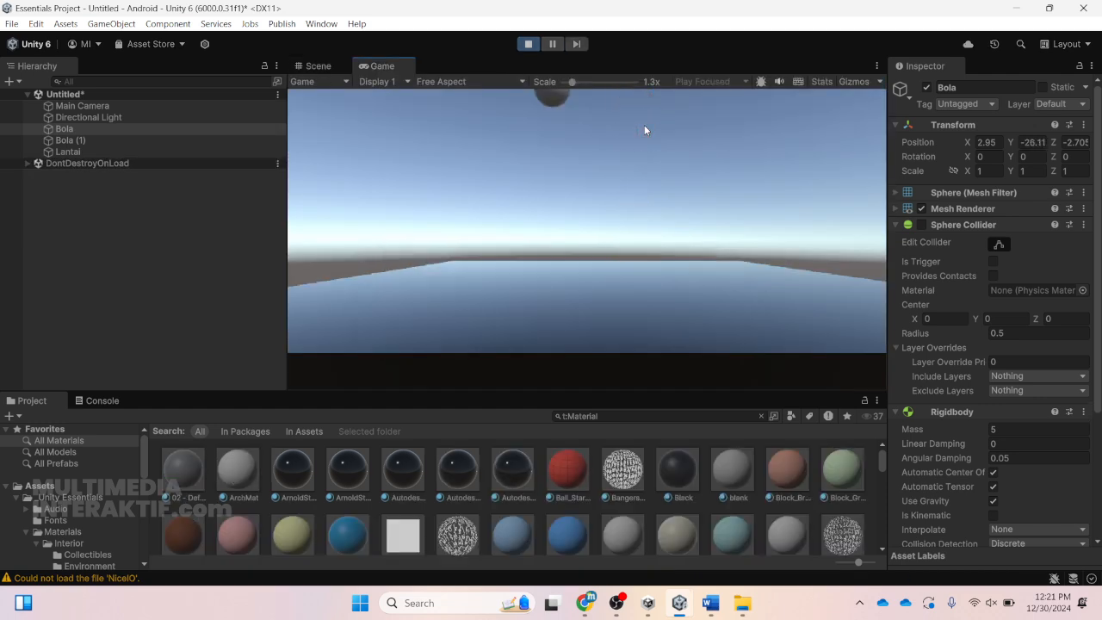
pyautogui.click(528, 43)
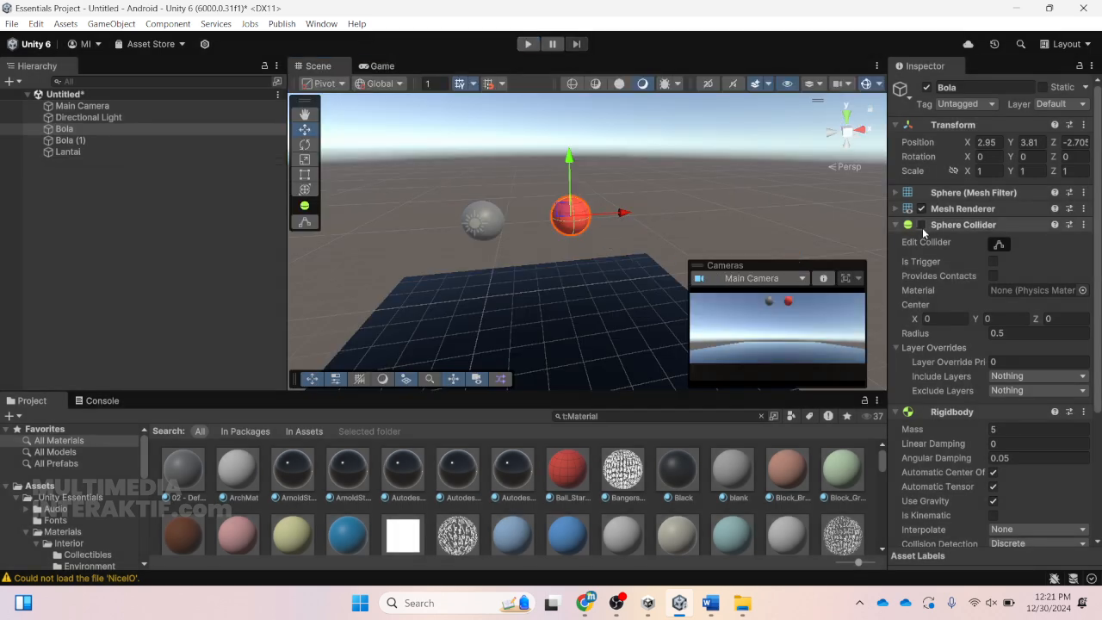
# - Replace the gray Bola (1) with a duplicate of Bola at about X 0.69 and apply a light blue concrete material to it
pyautogui.click(478, 222)
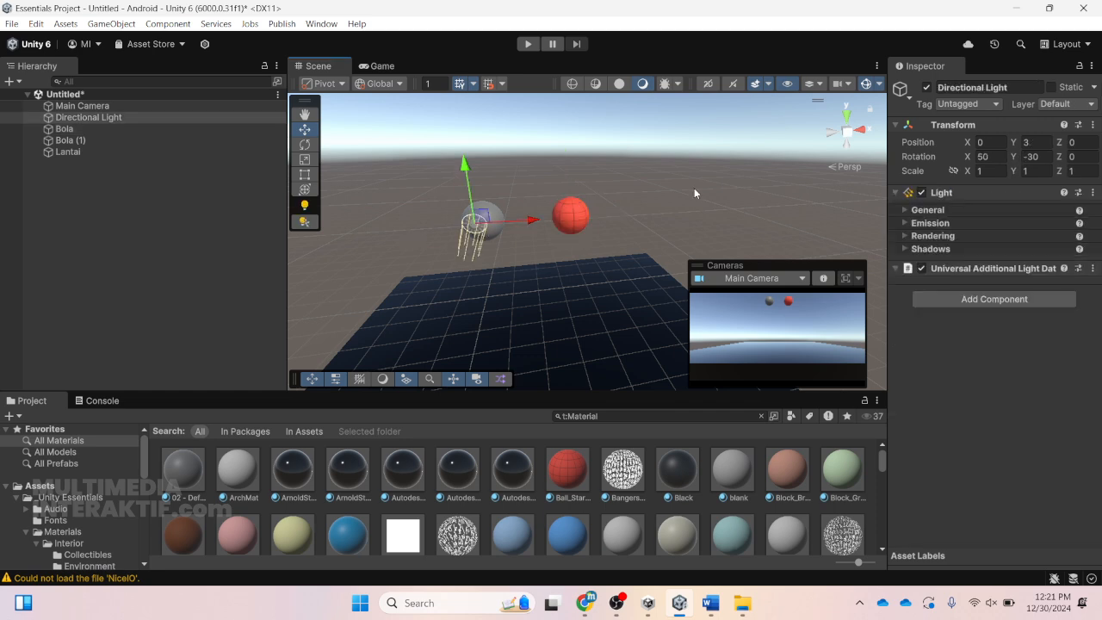
pyautogui.click(496, 223)
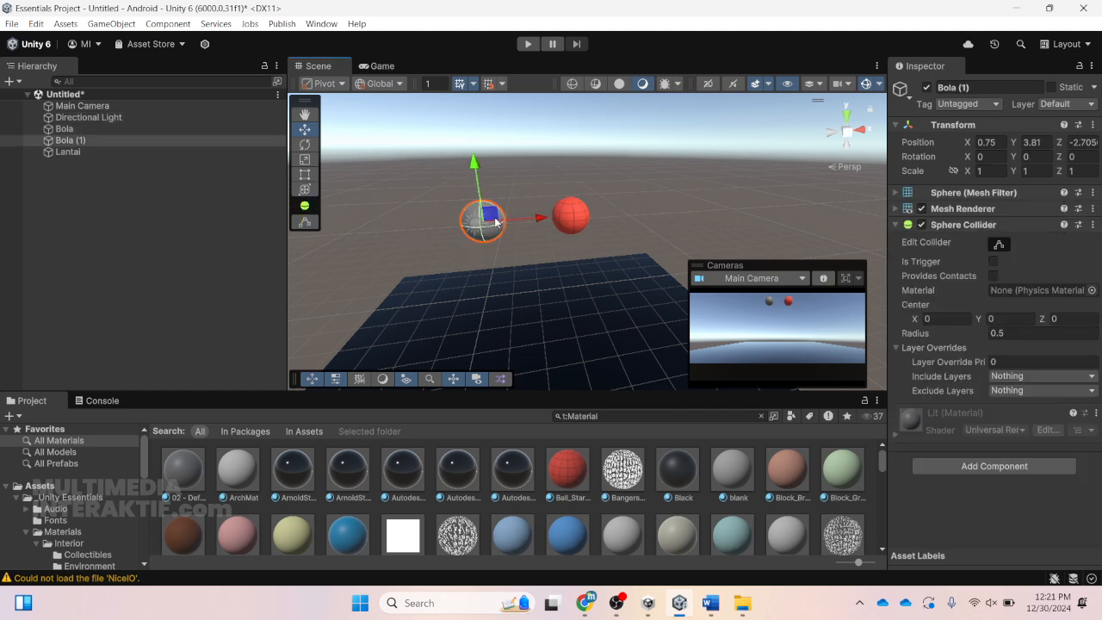
pyautogui.press('Delete')
pyautogui.hotkey('ctrl', 'z')
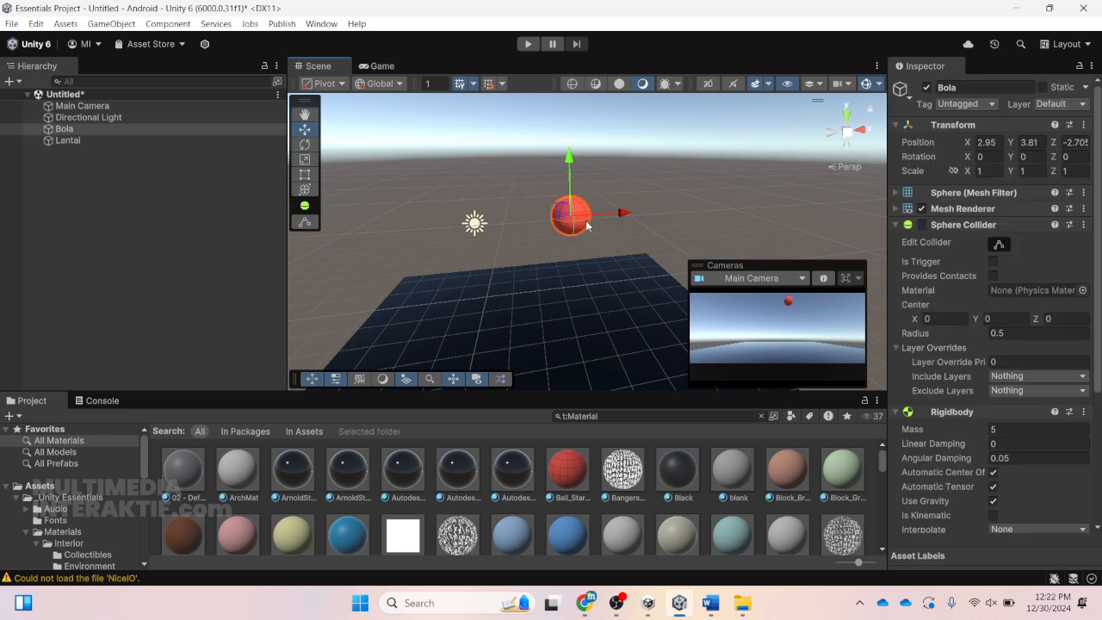
pyautogui.moveTo(621, 214); pyautogui.dragTo(530, 215)
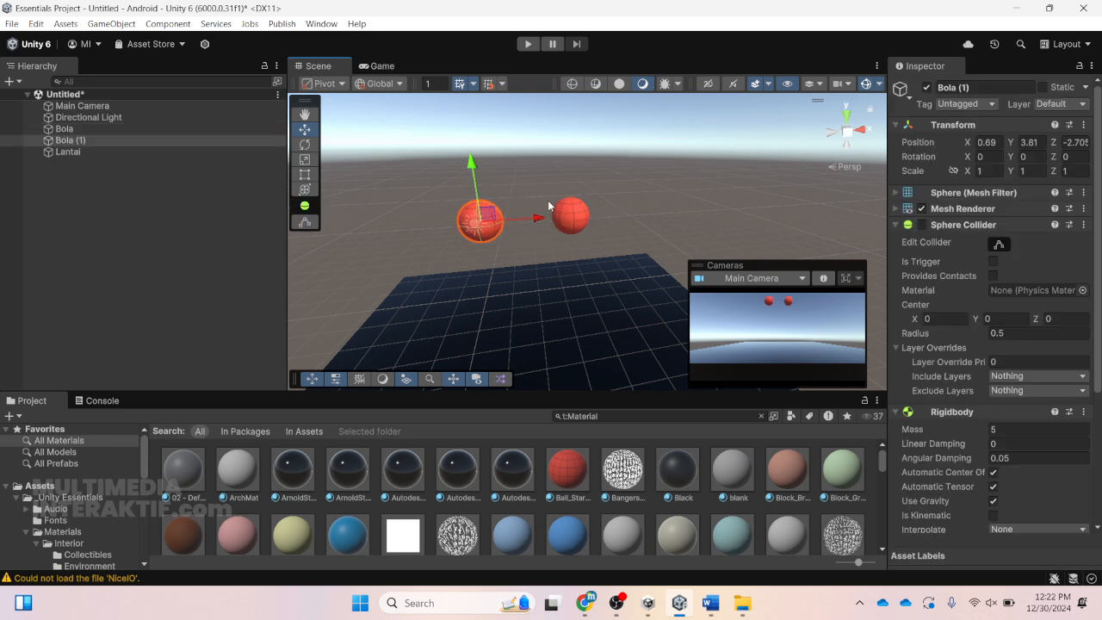
pyautogui.moveTo(512, 536); pyautogui.dragTo(485, 212)
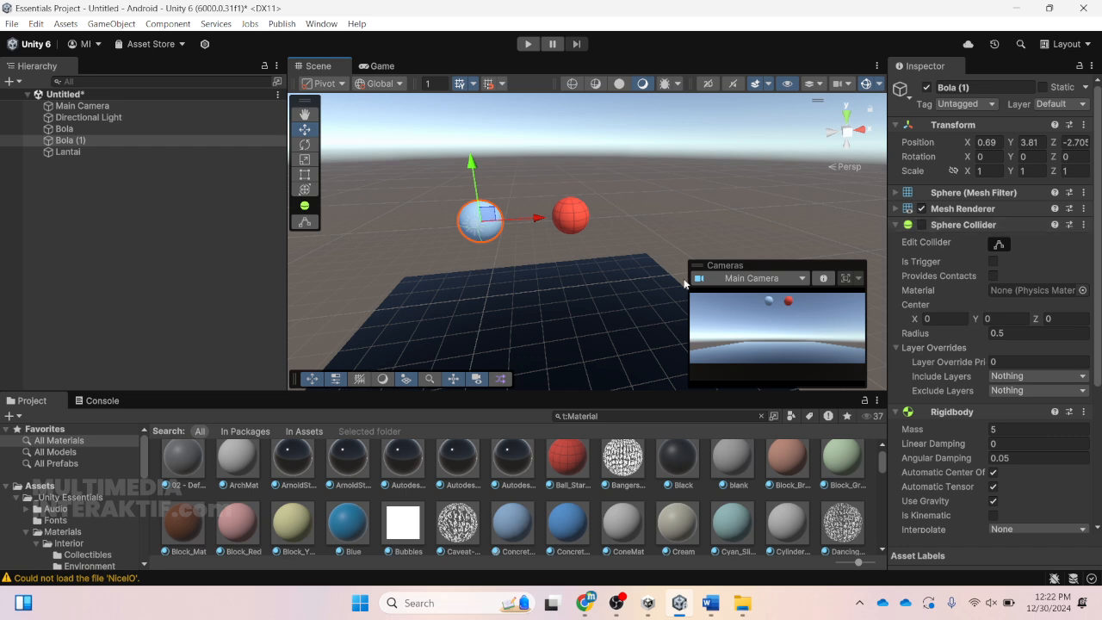
# - Enable Bola's Sphere Collider and run the scene briefly to compare how the two balls meet the floor
pyautogui.click(579, 228)
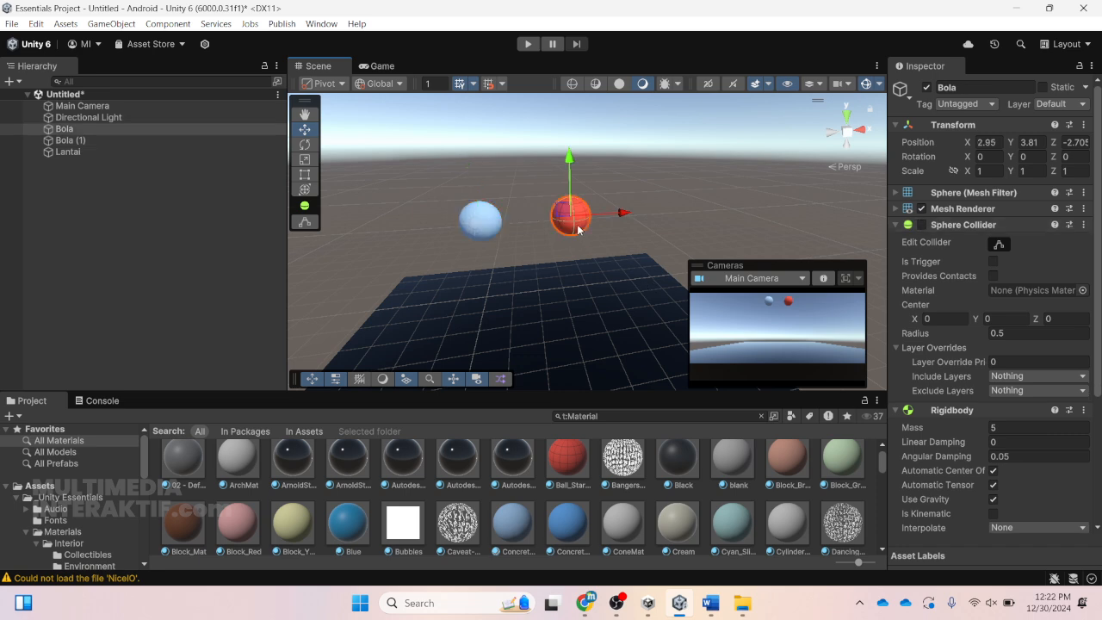
pyautogui.click(922, 225)
pyautogui.click(528, 44)
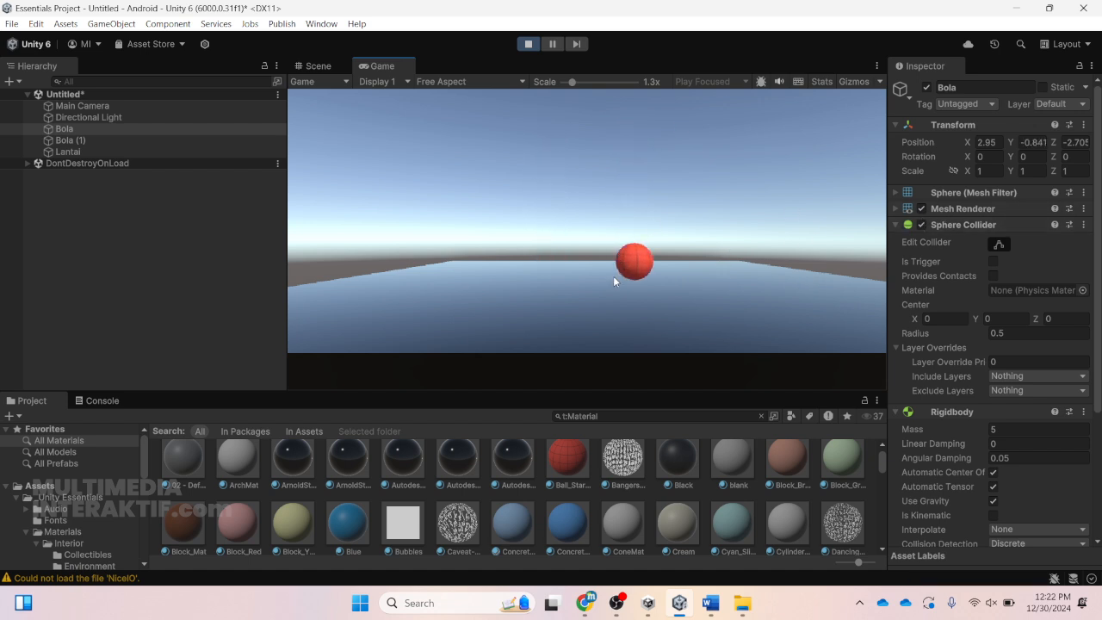
pyautogui.click(529, 44)
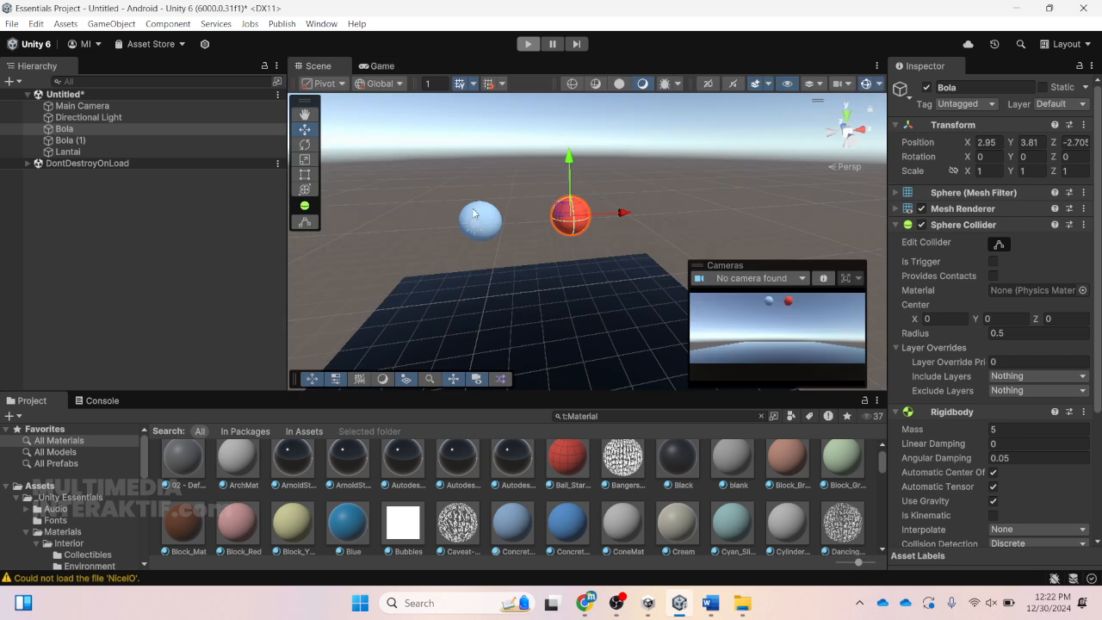
# - Enable the Sphere Collider on Bola (1) and compare its collider settings with those of Bola
pyautogui.click(477, 219)
pyautogui.moveTo(532, 240); pyautogui.dragTo(508, 217, button='middle')
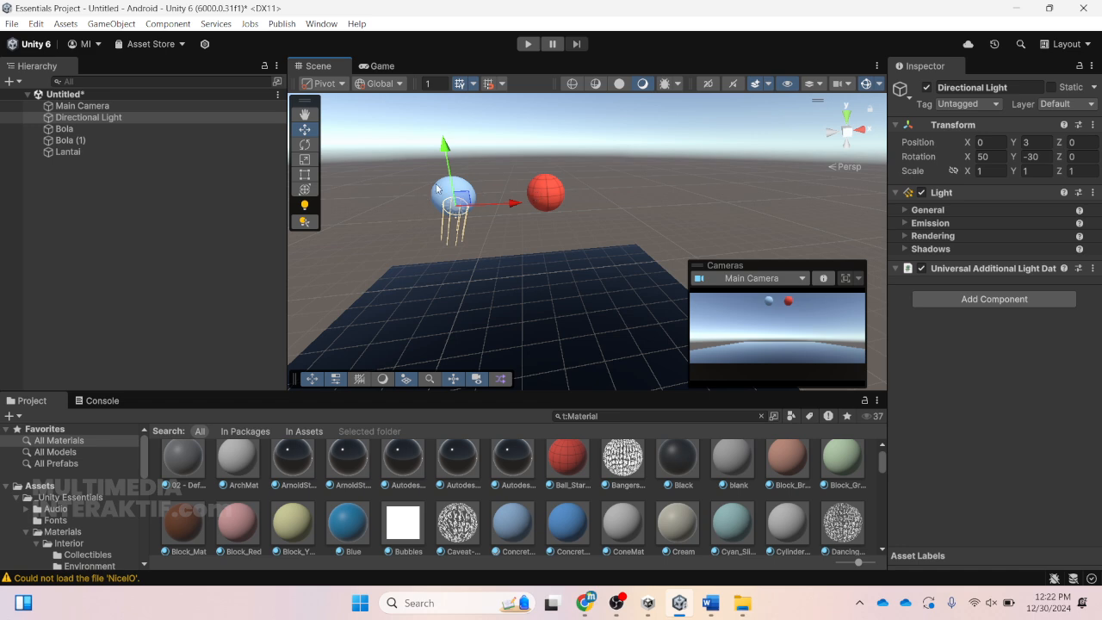
pyautogui.click(536, 205)
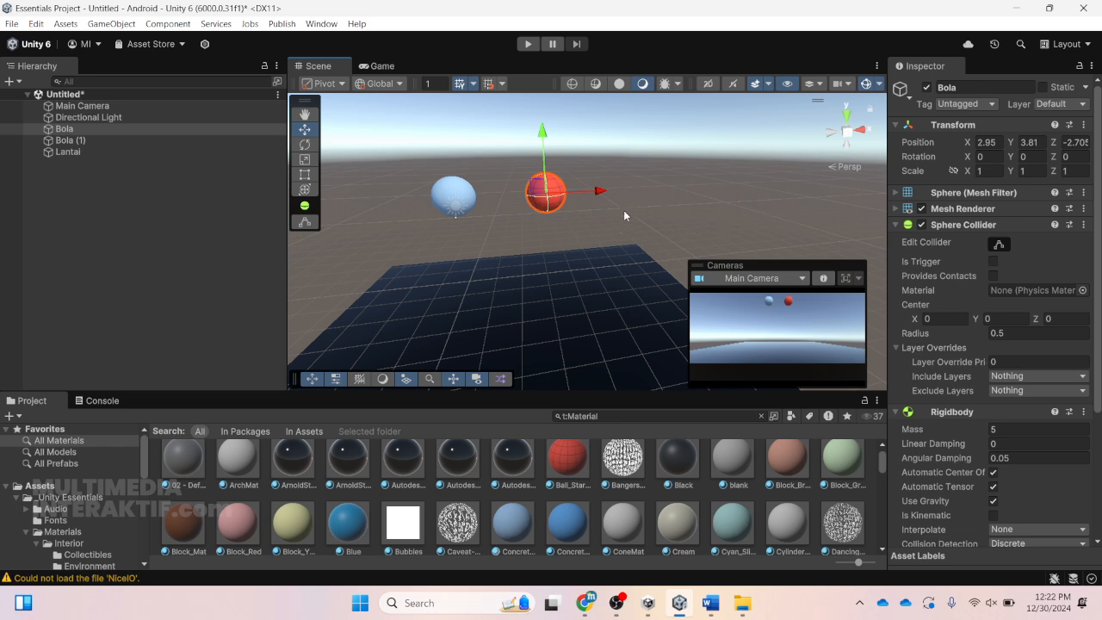
pyautogui.scroll(-1, 631, 231)
pyautogui.scroll(2, 631, 229)
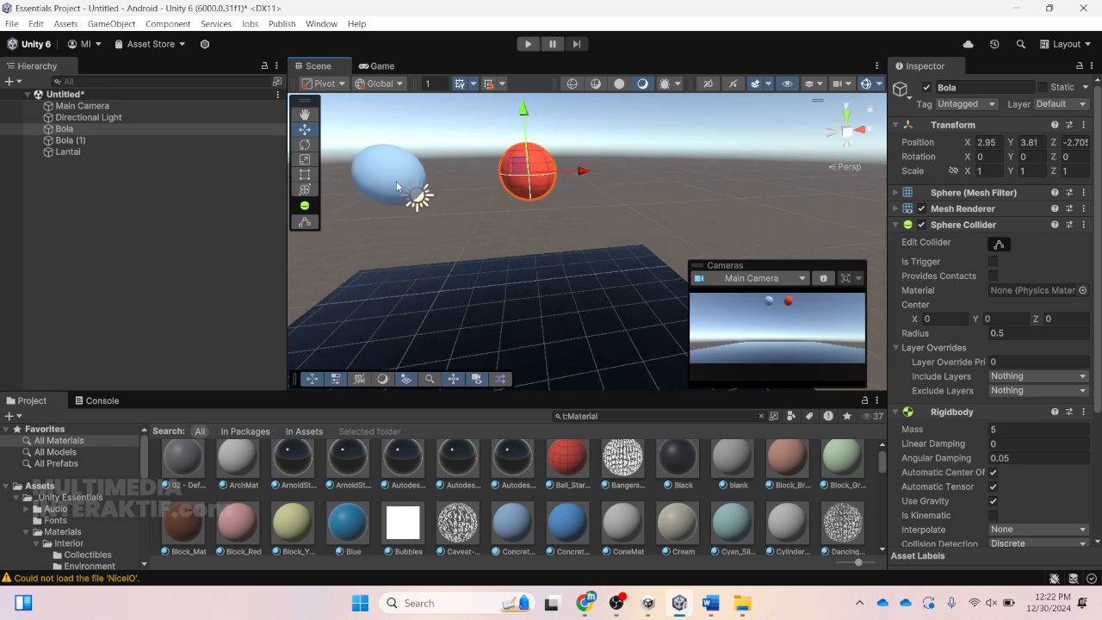
pyautogui.click(421, 195)
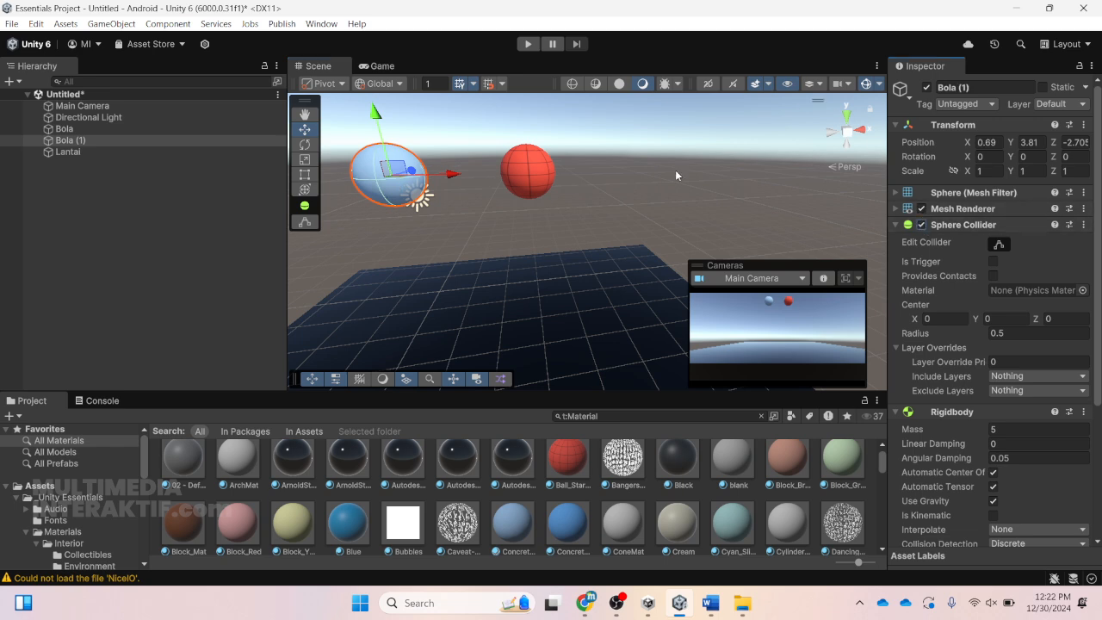
pyautogui.click(515, 187)
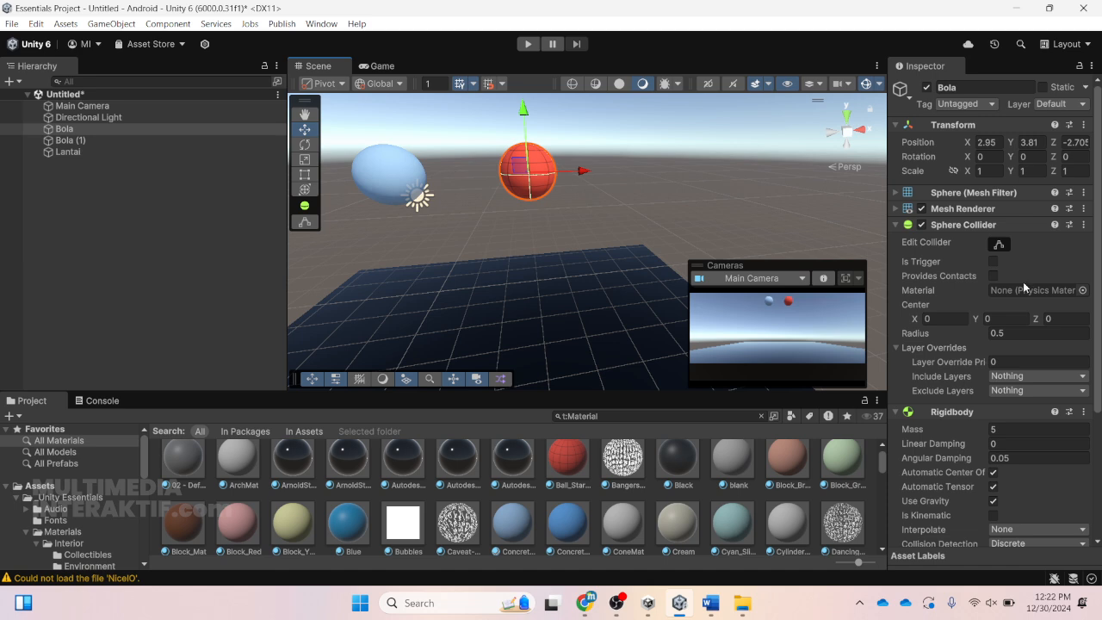
pyautogui.click(419, 196)
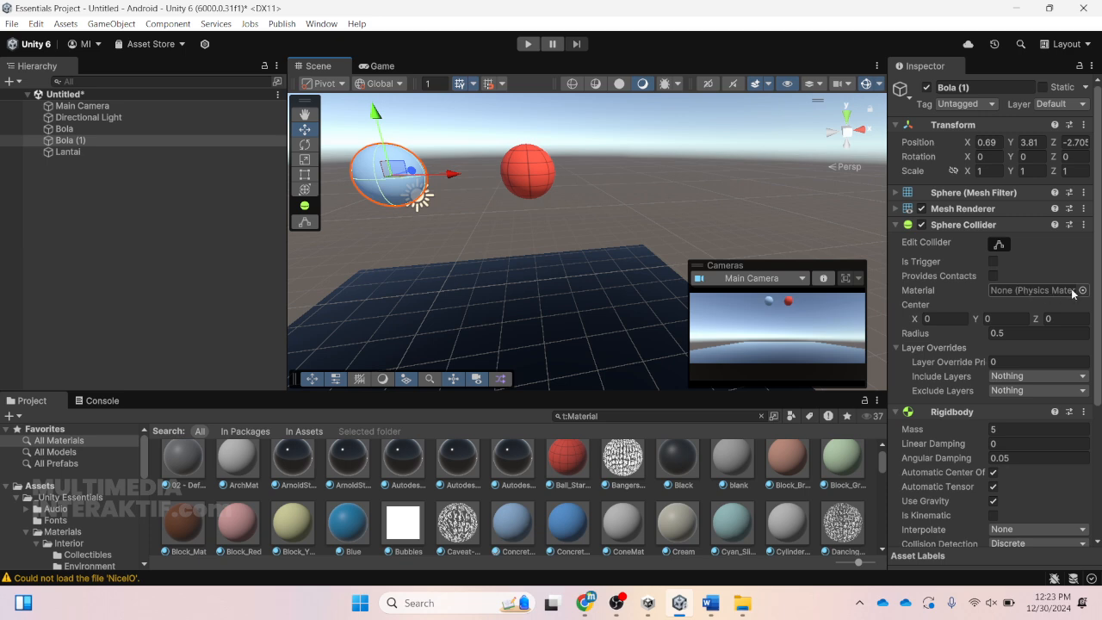
# - Assign the bola_physics physics material to Bola (1)'s Sphere Collider and locate that asset in the My Material folder
pyautogui.scroll(-3, 85, 498)
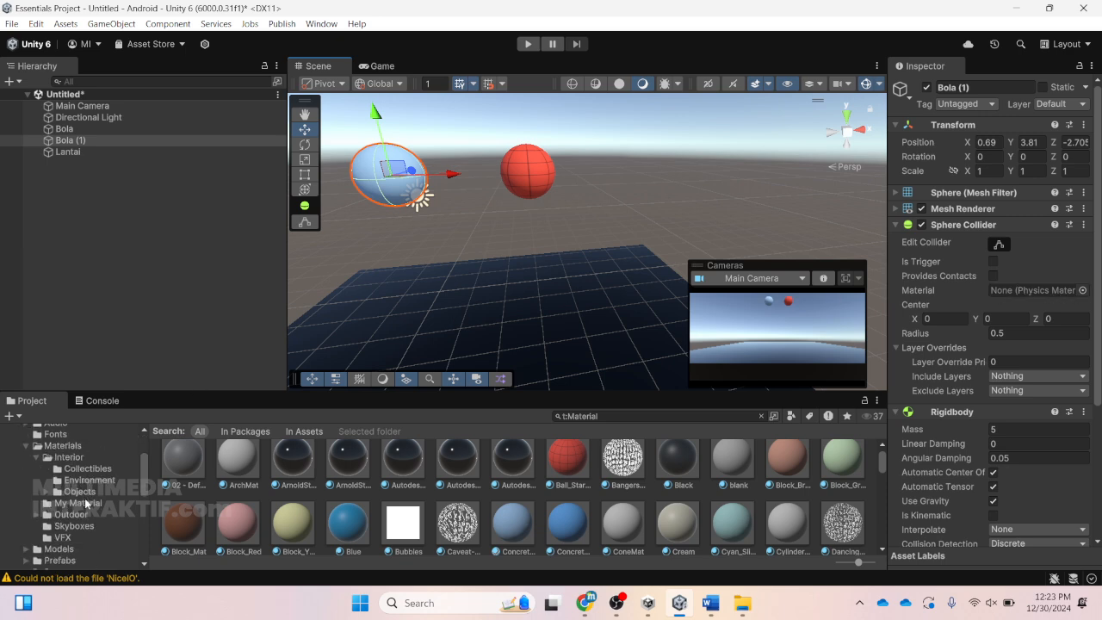
pyautogui.scroll(3, 84, 469)
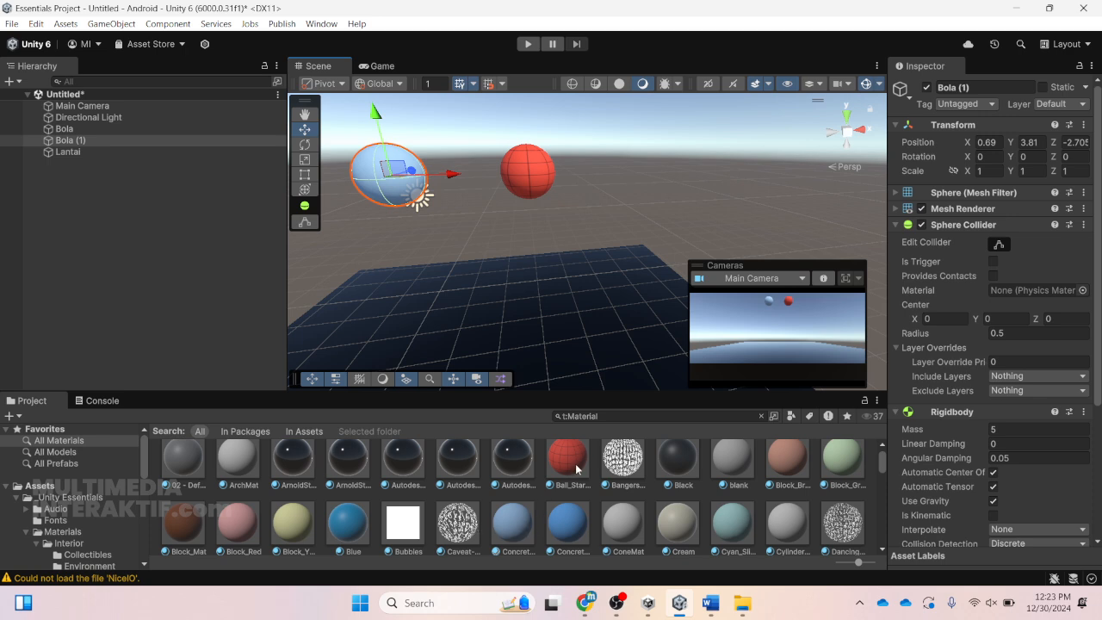
pyautogui.moveTo(579, 470); pyautogui.dragTo(539, 171)
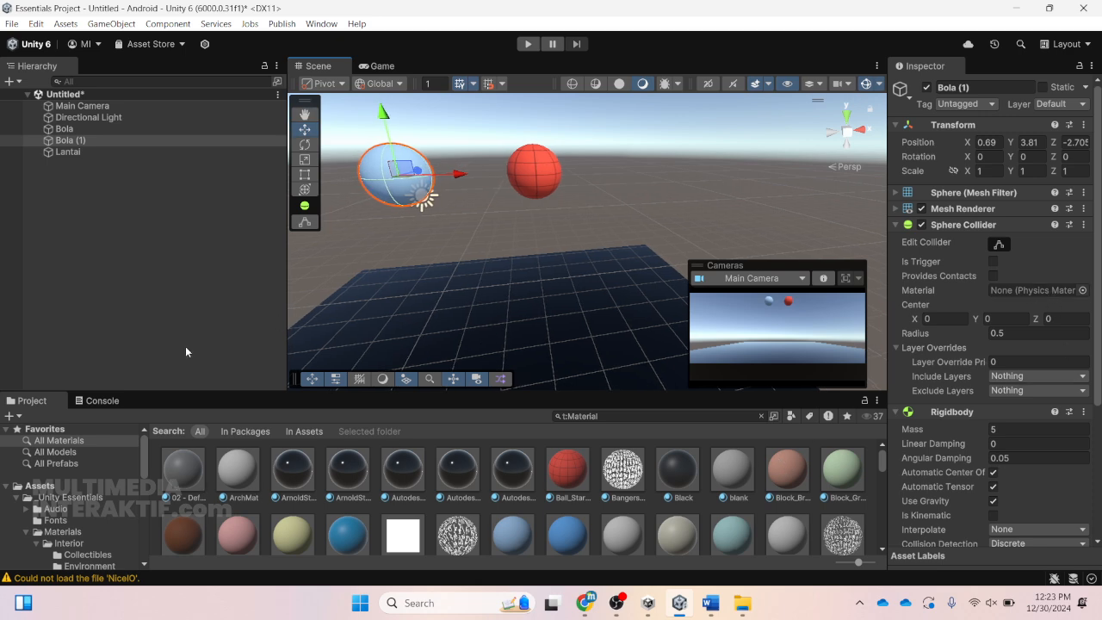
pyautogui.click(26, 534)
pyautogui.scroll(-3, 62, 534)
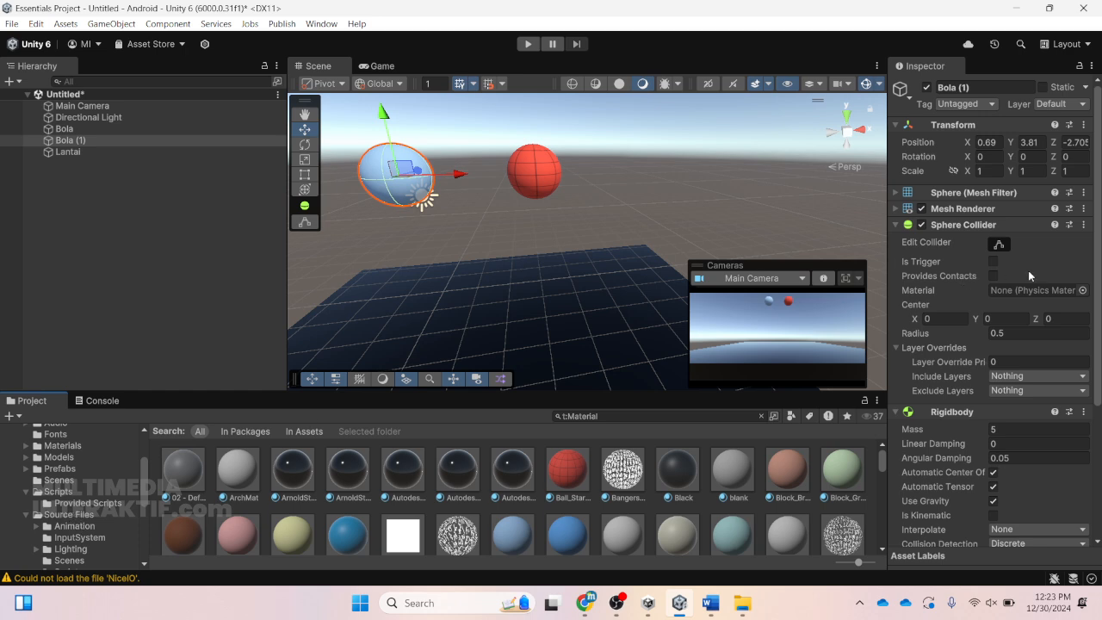
pyautogui.click(1084, 290)
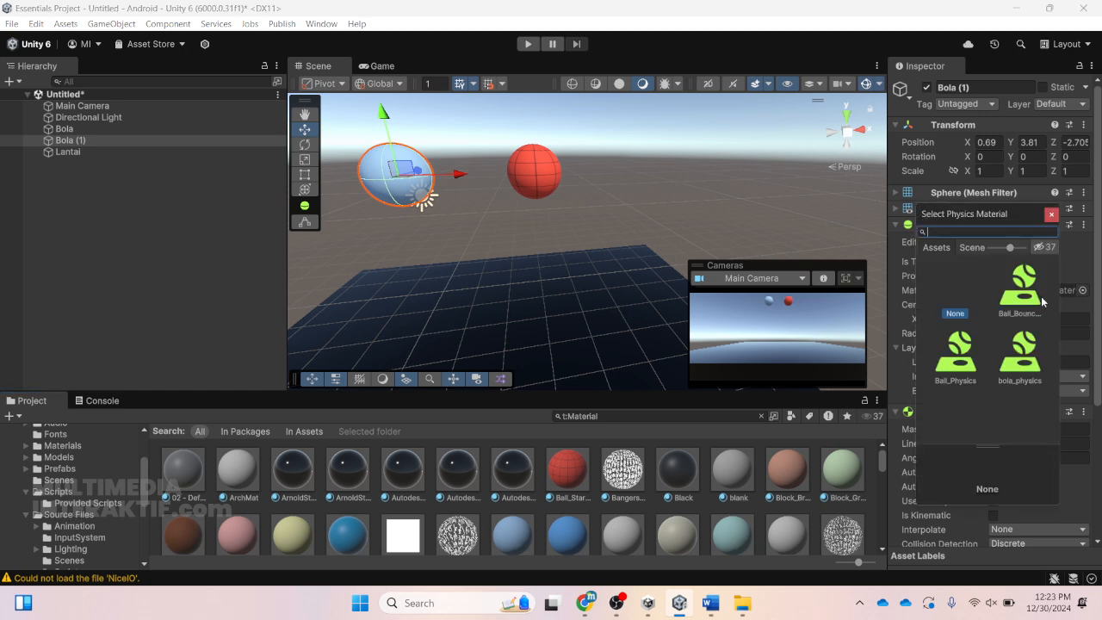
pyautogui.click(1020, 353)
pyautogui.doubleClick(1021, 353)
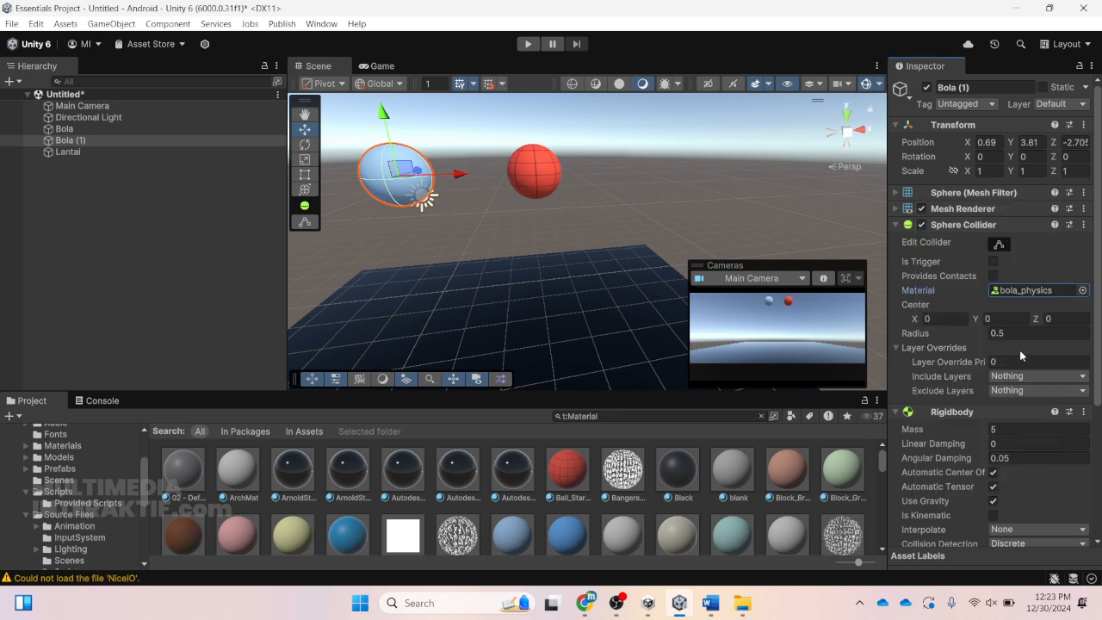
pyautogui.click(1006, 291)
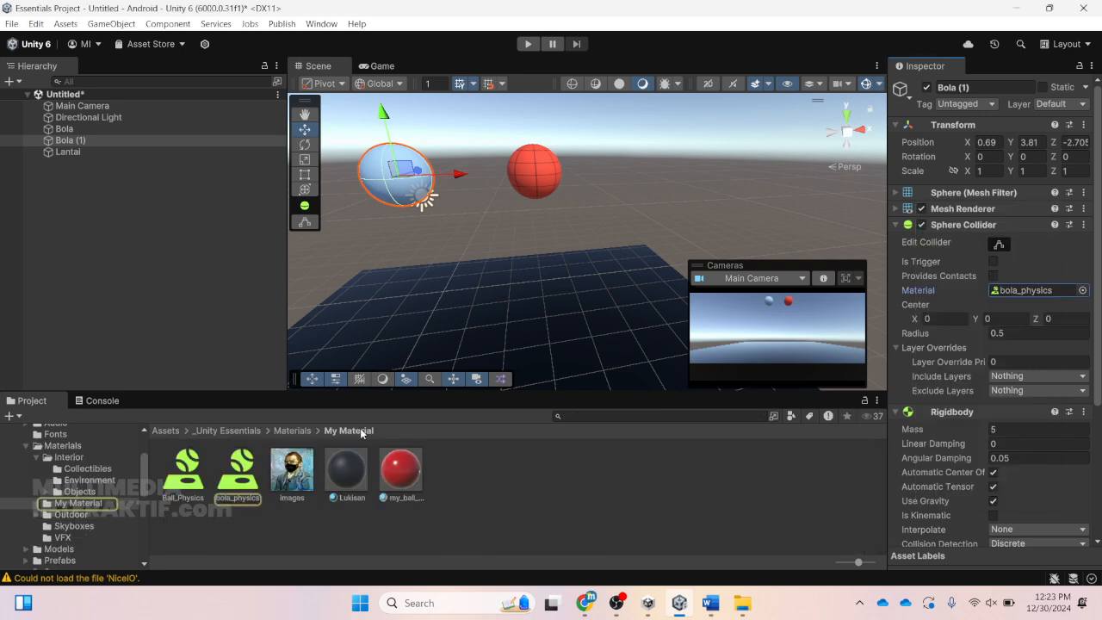
# - Create a Physics Material named bola_baru_physics in the My Material folder
pyautogui.rightClick(480, 512)
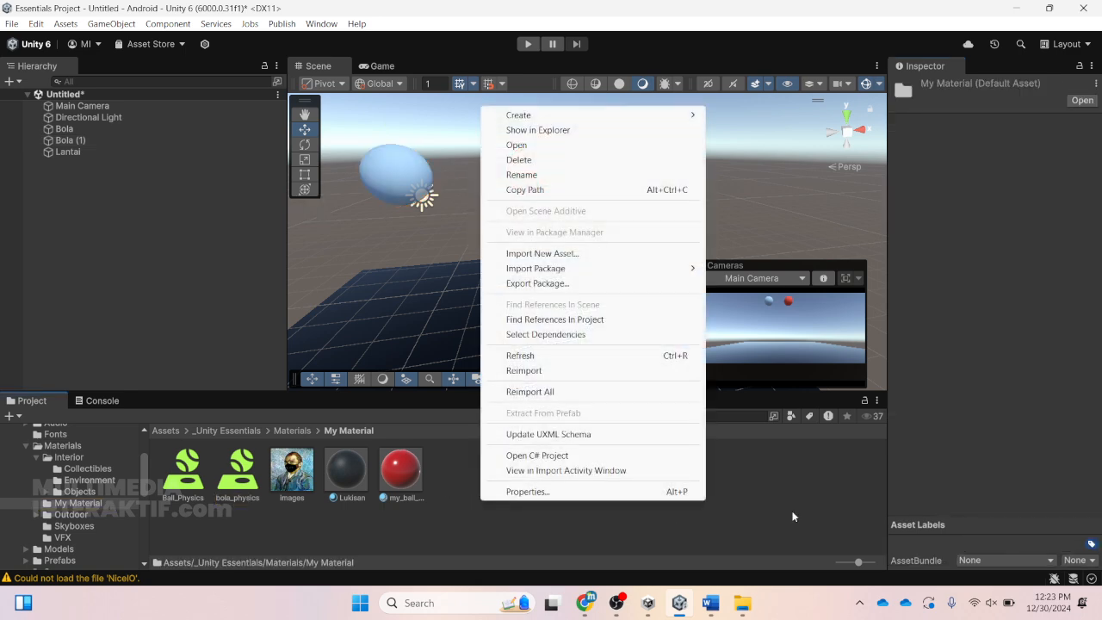
pyautogui.click(777, 496)
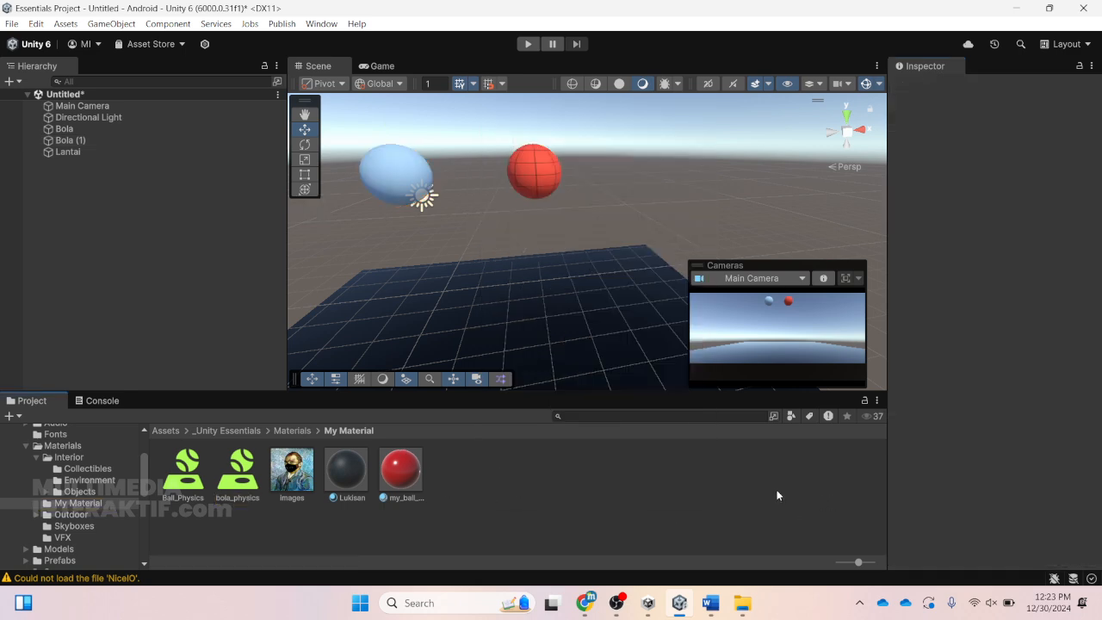
pyautogui.rightClick(487, 479)
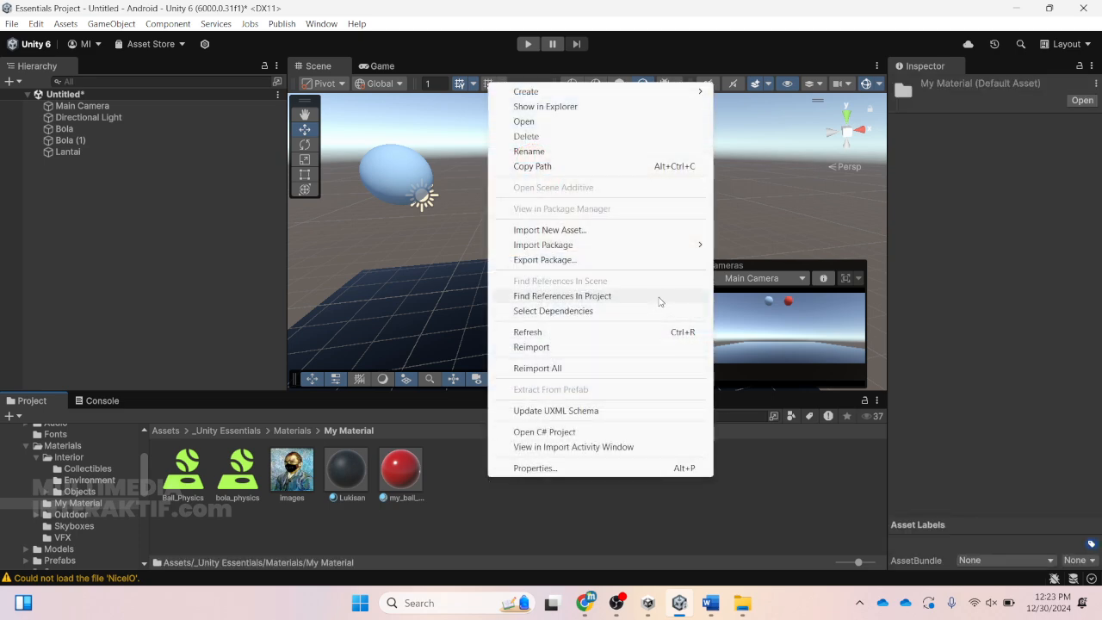
pyautogui.moveTo(699, 96)
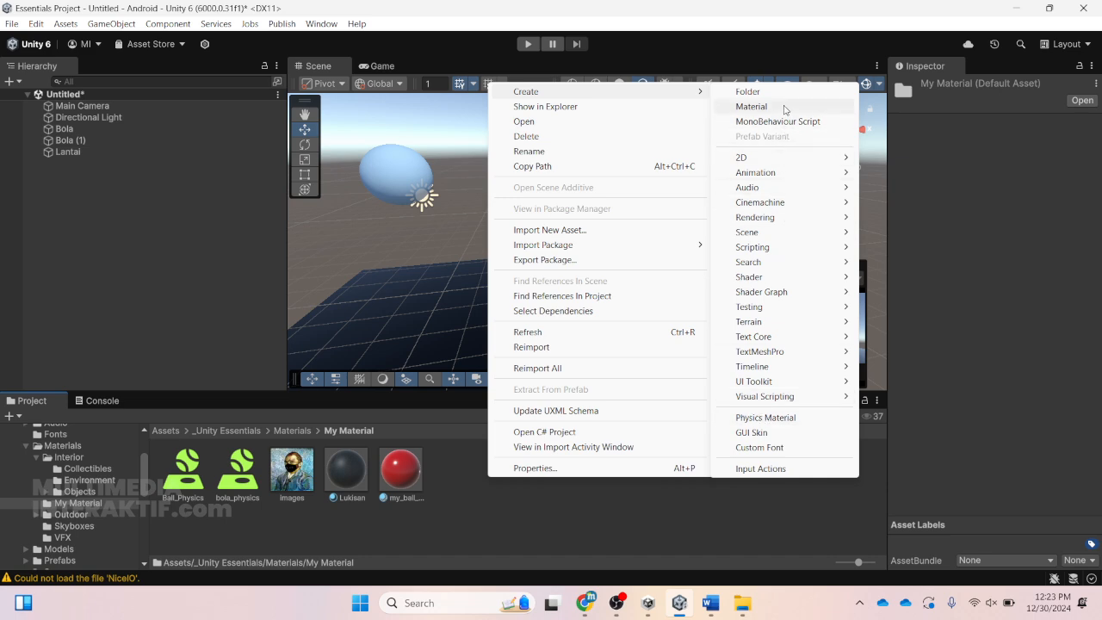
pyautogui.click(765, 417)
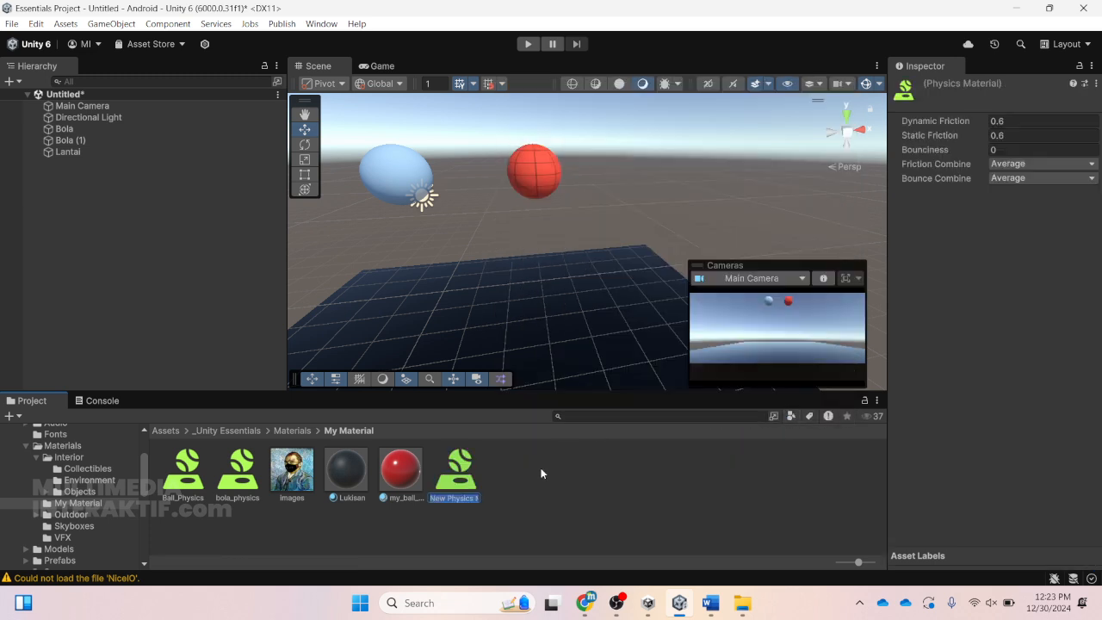
pyautogui.write('bola_baru_')
pyautogui.write('phy')
pyautogui.write('si')
pyautogui.write('cs')
pyautogui.press('Return')
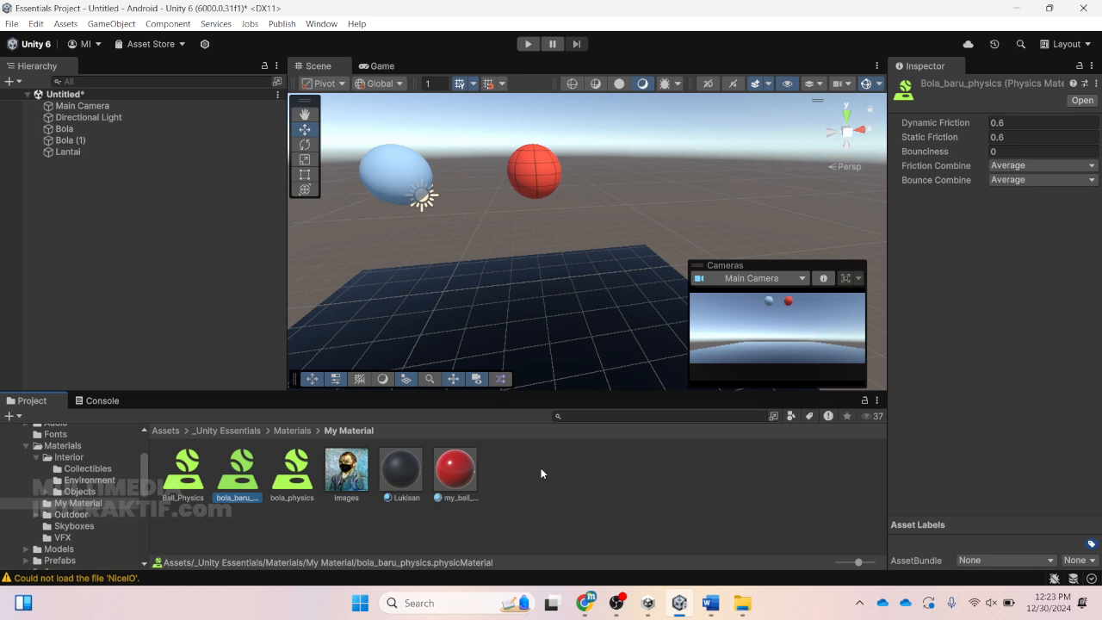
# - Set the Bounciness of bola_baru_physics to 1
pyautogui.click(993, 152)
pyautogui.moveTo(933, 151)
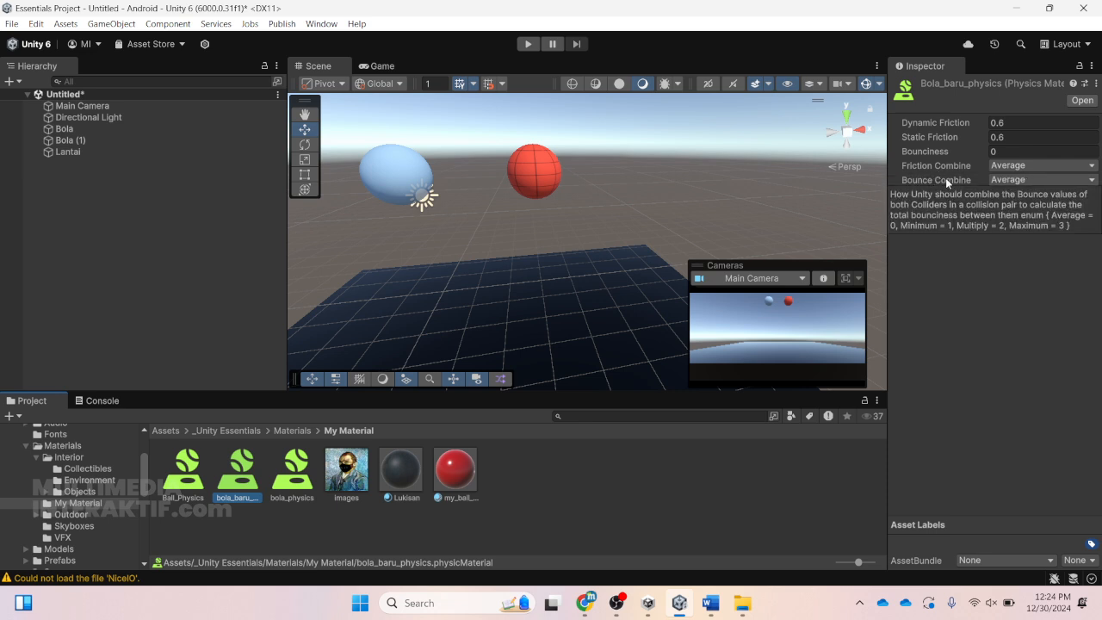
pyautogui.moveTo(983, 151)
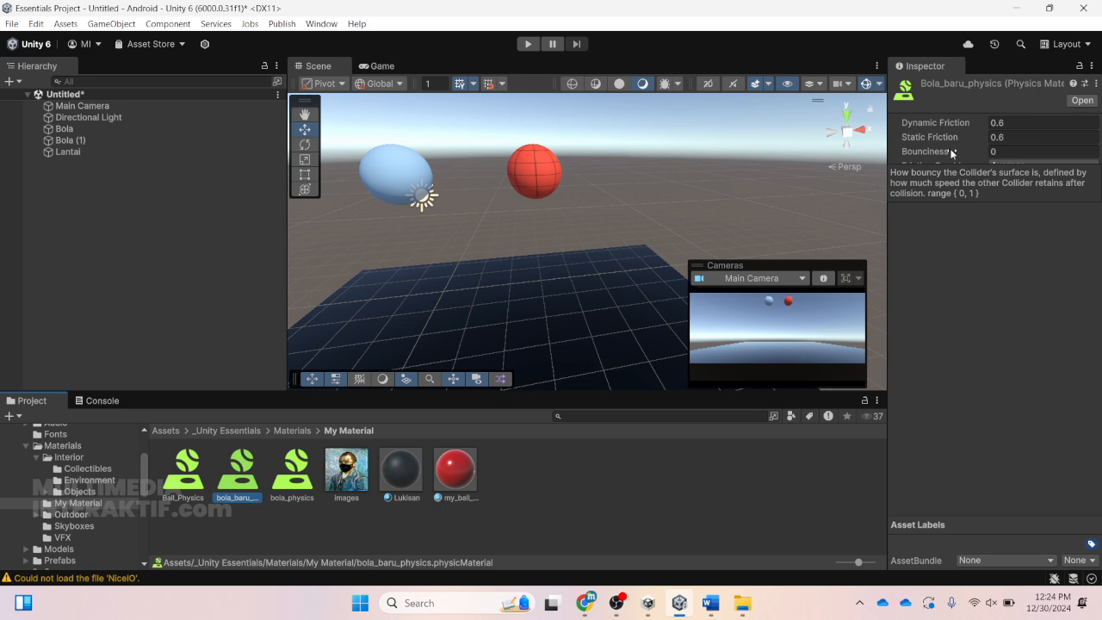
pyautogui.click(1004, 151)
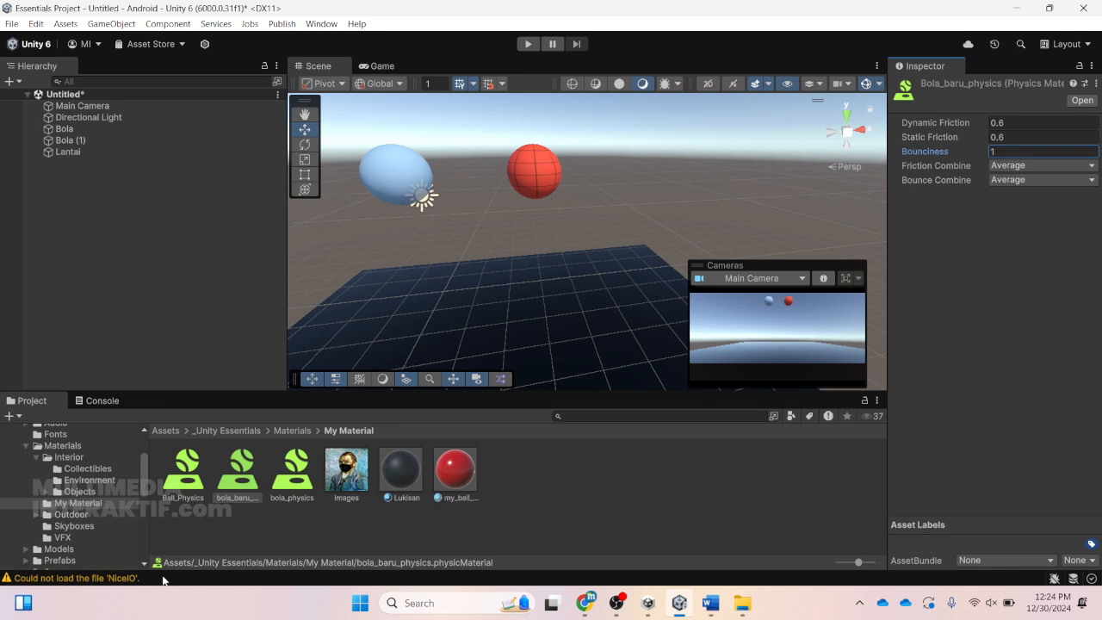
# - Assign bola_baru_physics as the Sphere Collider material of both Bola and Bola (1)
pyautogui.click(523, 191)
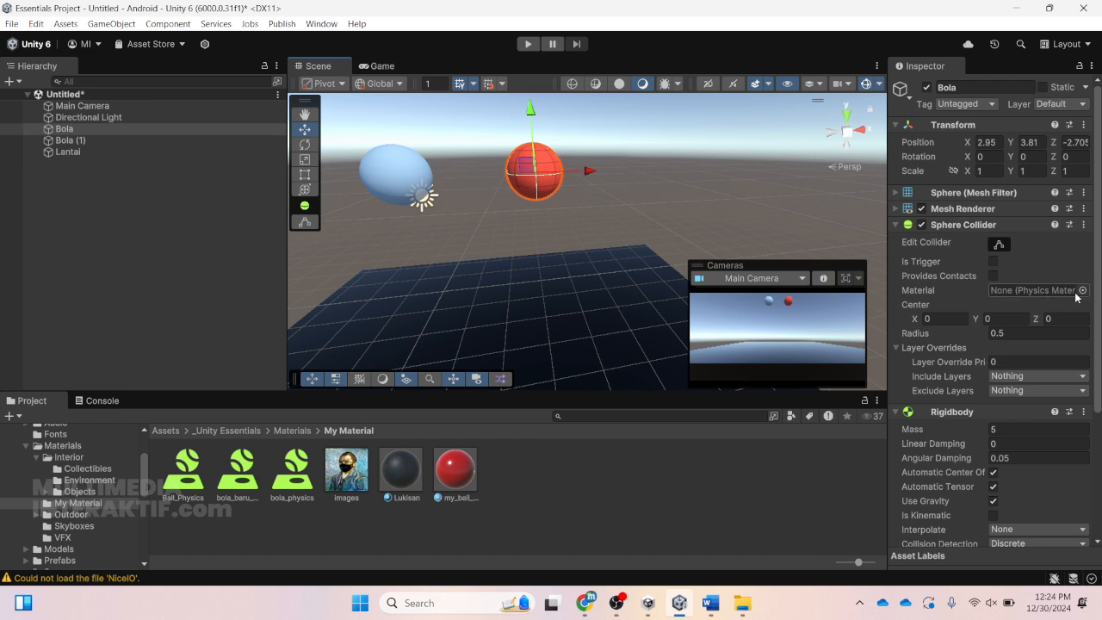
pyautogui.moveTo(245, 486); pyautogui.dragTo(1017, 292)
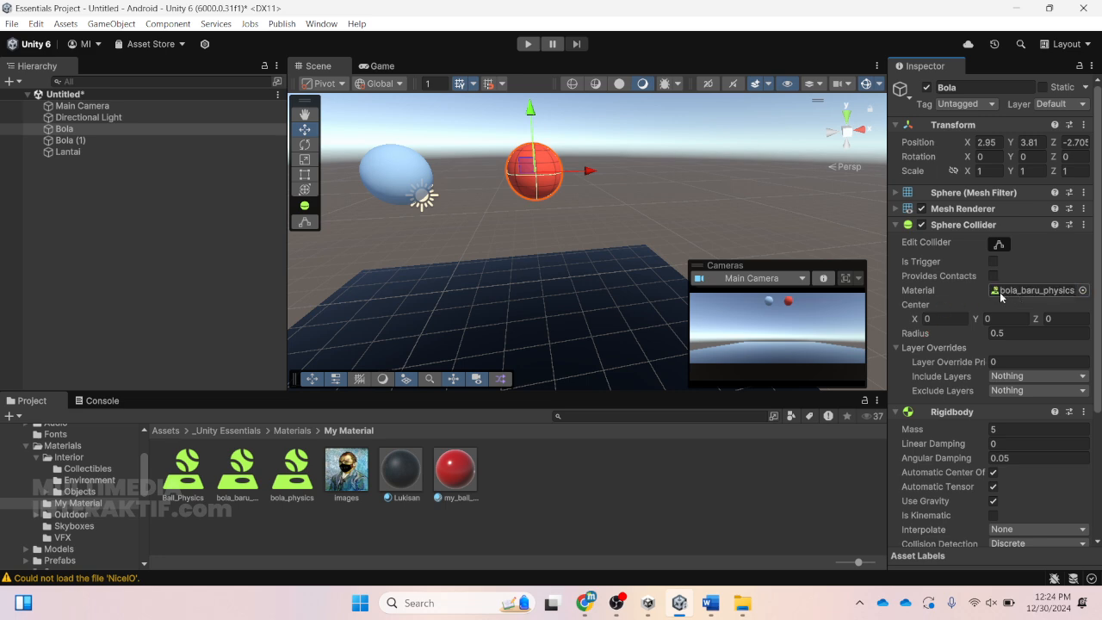
pyautogui.click(410, 184)
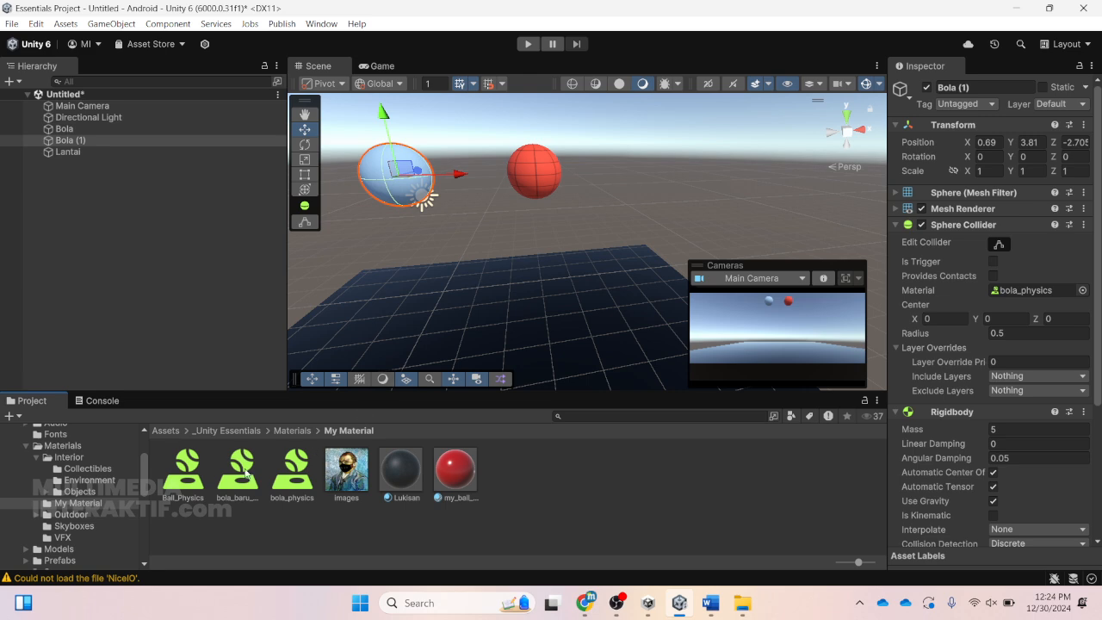
pyautogui.moveTo(244, 474); pyautogui.dragTo(1025, 293)
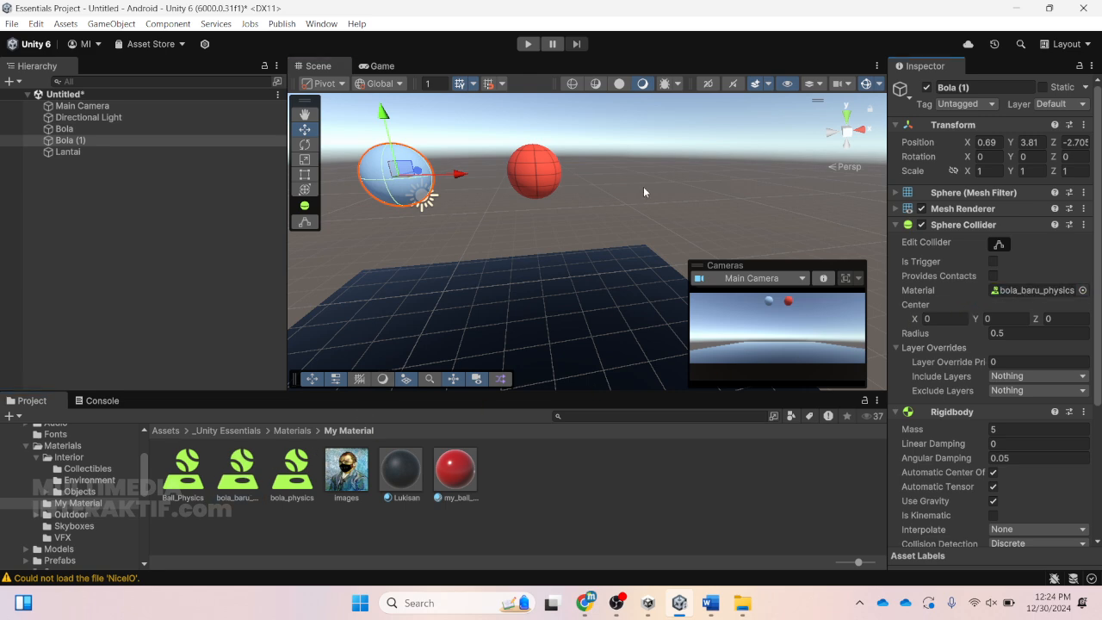
# - Run the scene briefly to test how both balls bounce on the floor
pyautogui.hotkey('ctrl', 's')
pyautogui.click(534, 42)
pyautogui.click(529, 45)
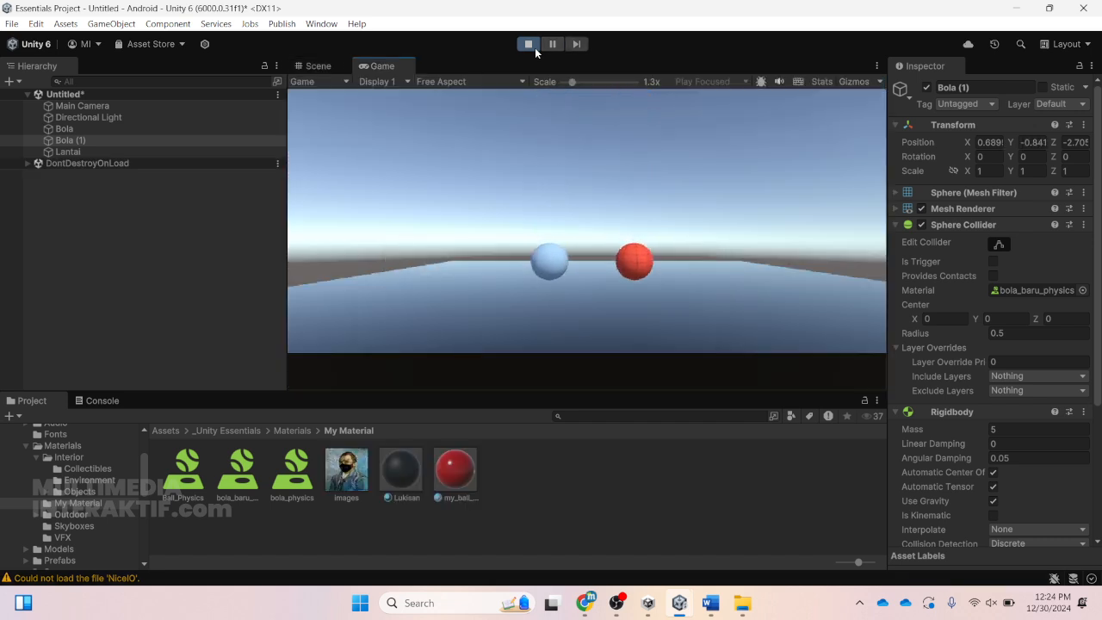
# - Check the physics material choices for the Sphere Collider of Bola (1) and rerun the scene to compare how both balls bounce
pyautogui.click(535, 48)
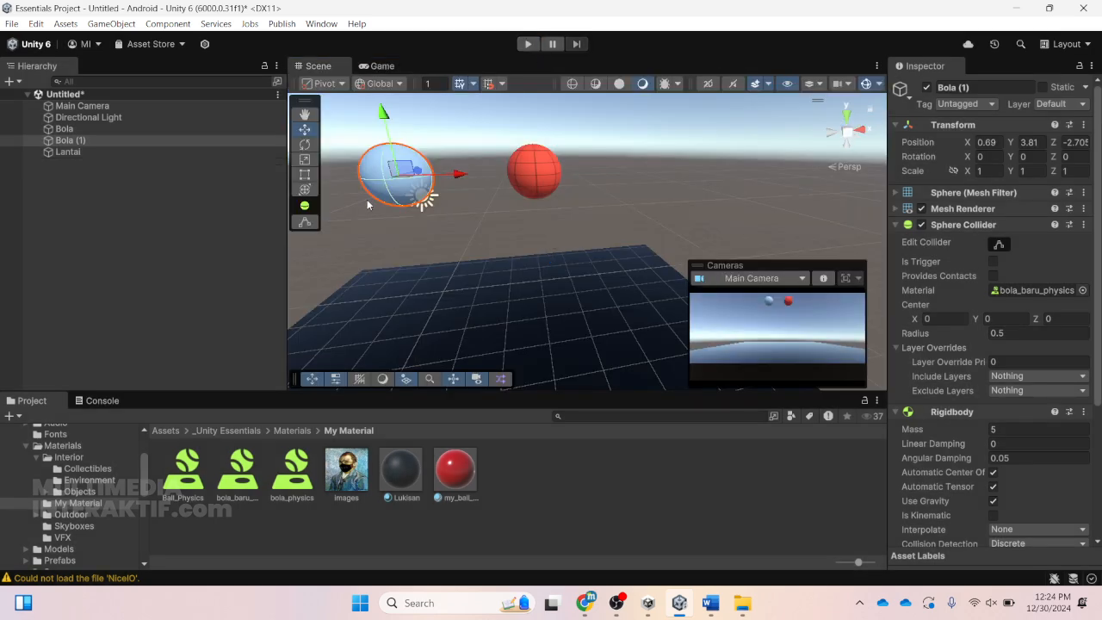
pyautogui.click(1023, 292)
pyautogui.click(1081, 291)
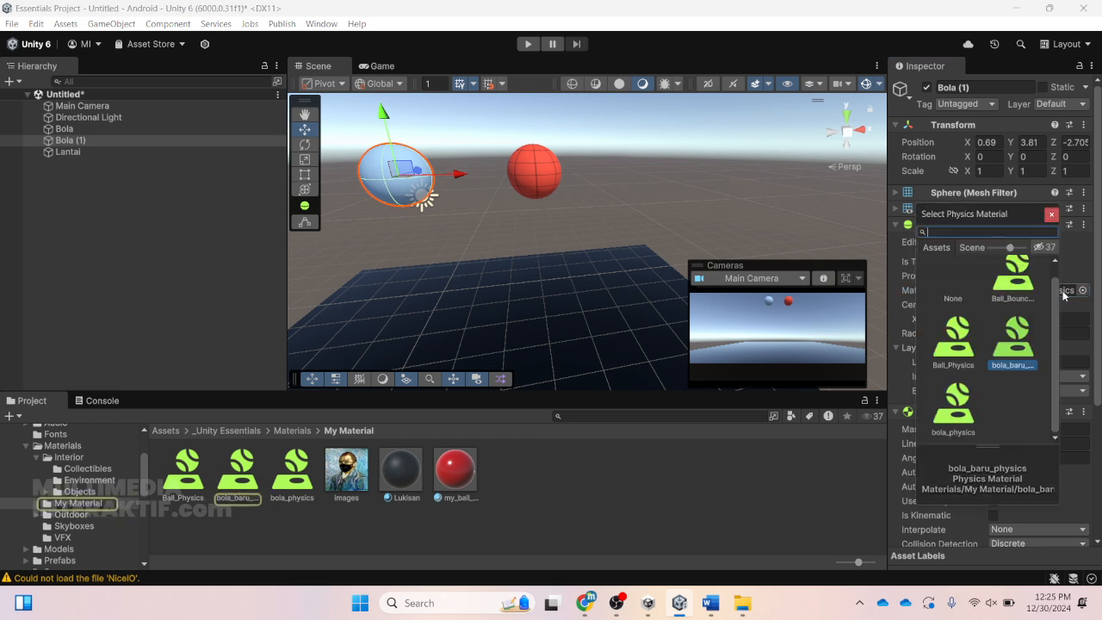
pyautogui.click(529, 103)
pyautogui.click(528, 44)
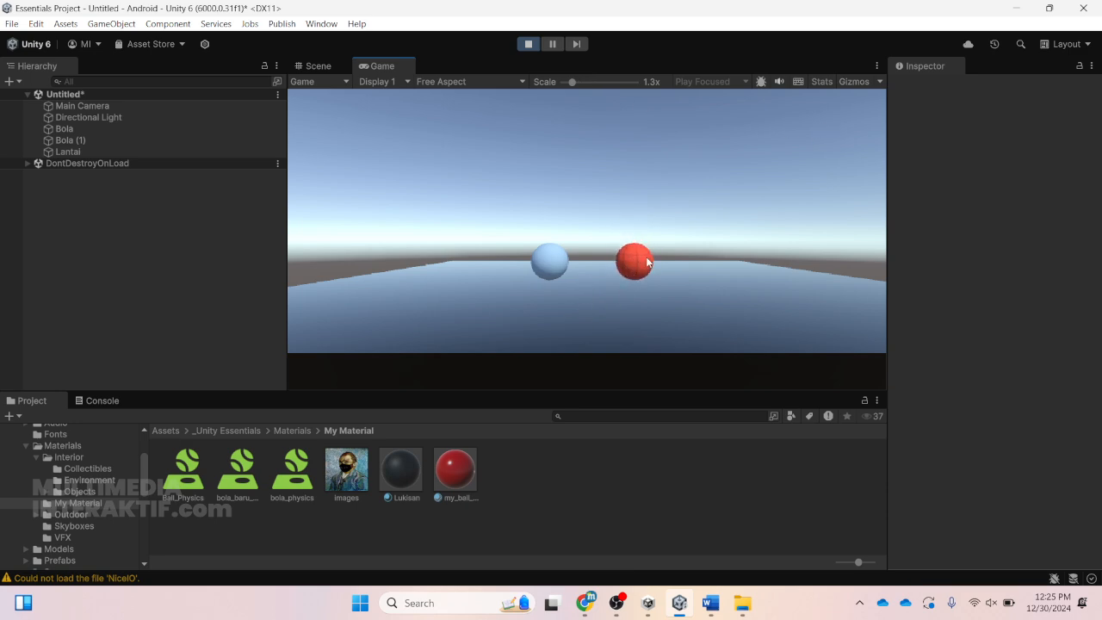
pyautogui.click(535, 48)
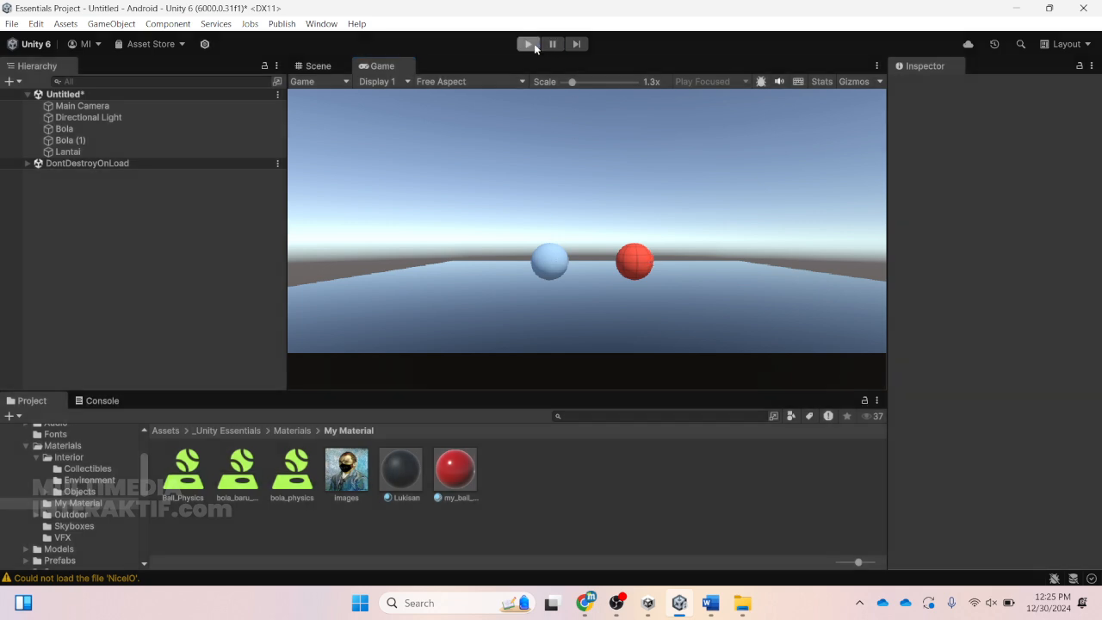
# - Set the Bounce Combine of bola_baru_physics to Maximum and run the scene to test the bounce
pyautogui.click(247, 494)
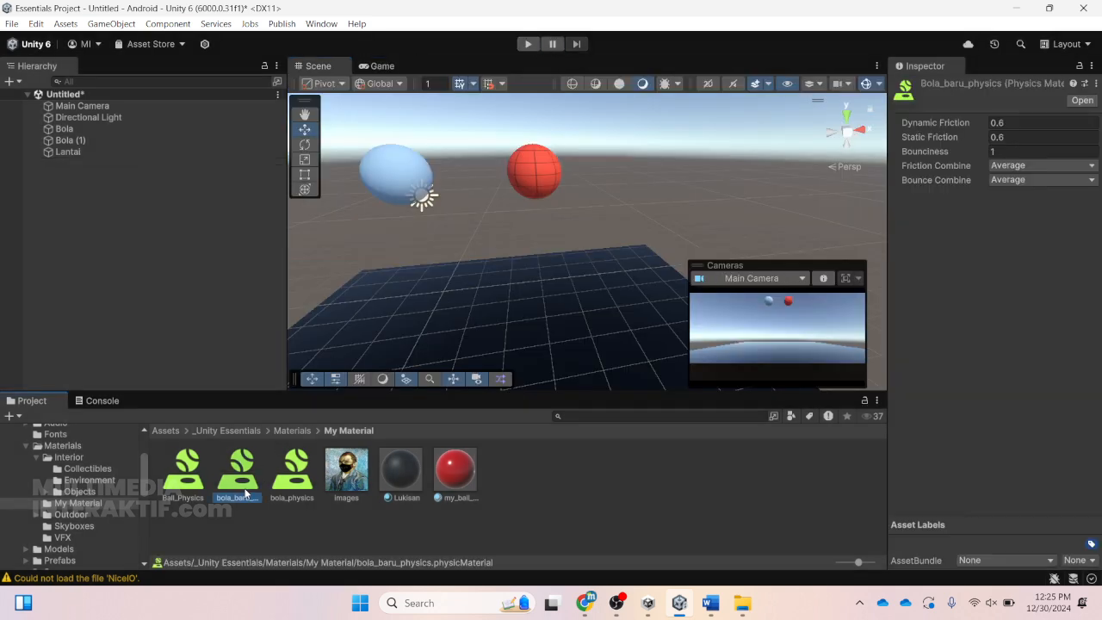
pyautogui.click(1027, 179)
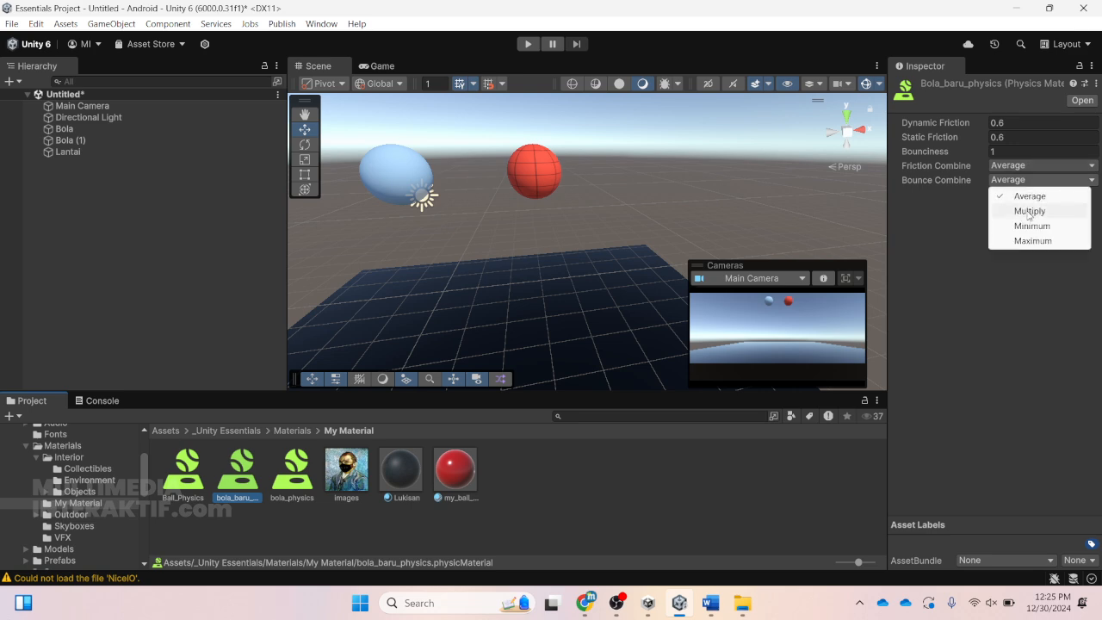
pyautogui.click(931, 231)
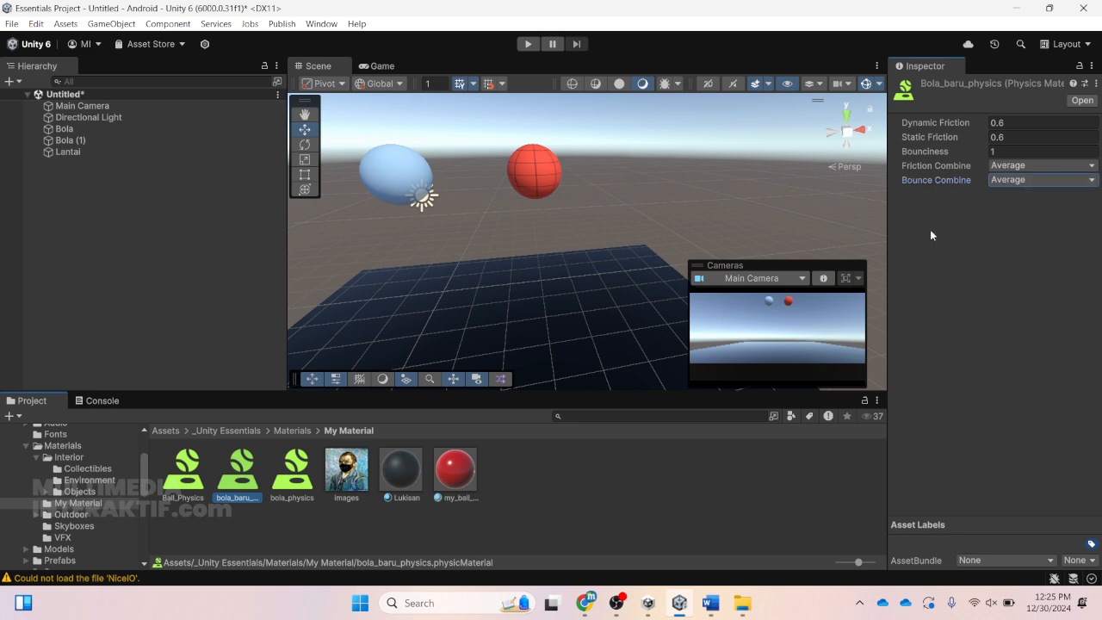
pyautogui.click(1033, 179)
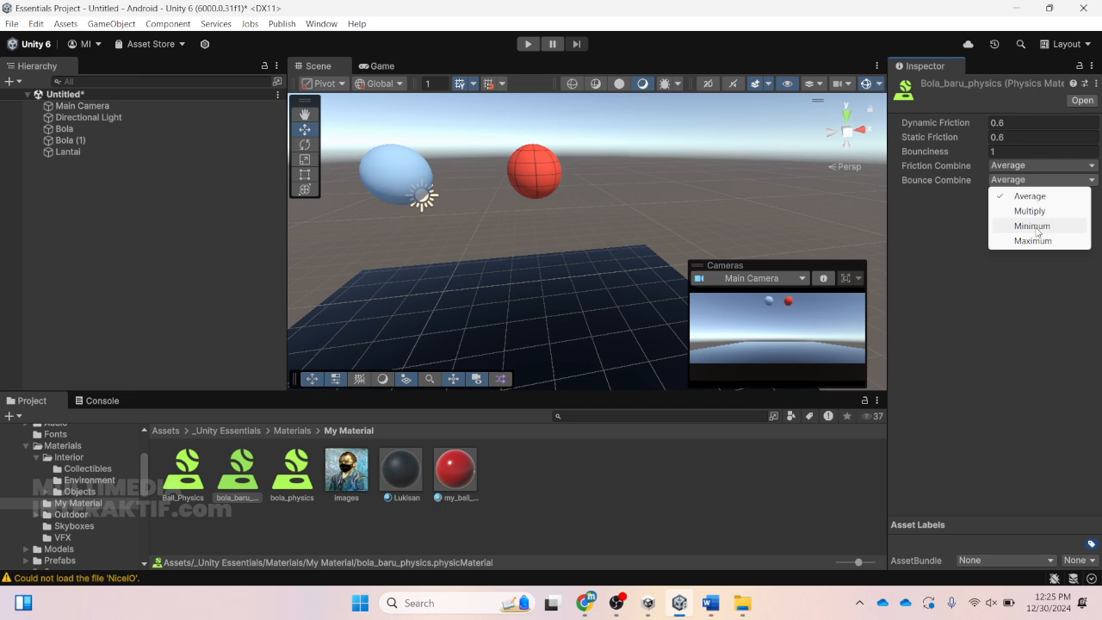
pyautogui.click(968, 222)
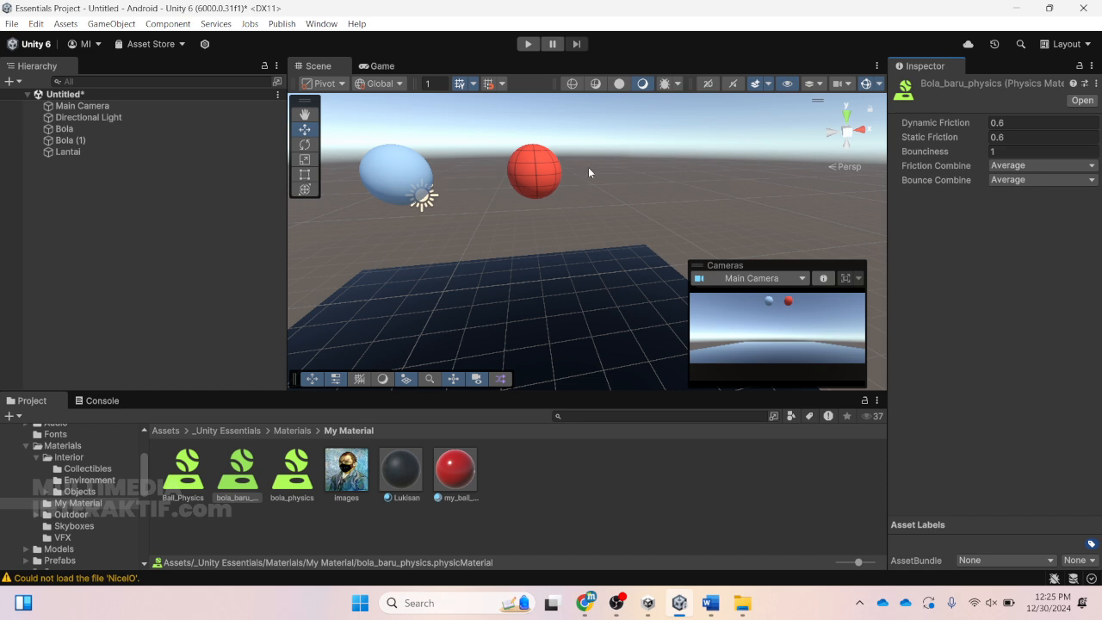
pyautogui.click(536, 171)
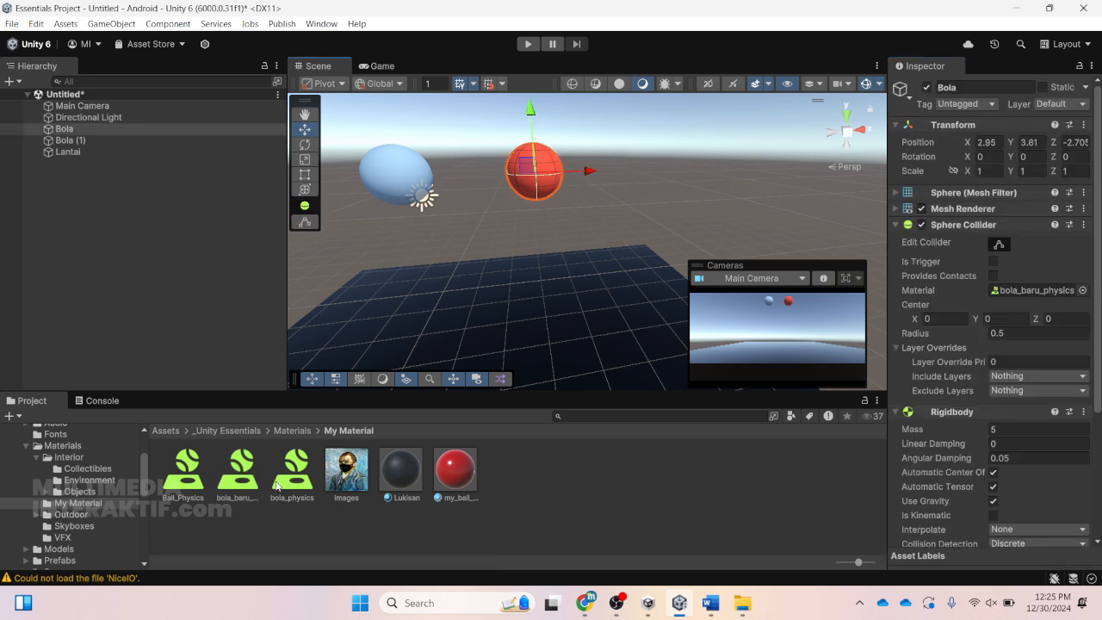
pyautogui.click(242, 475)
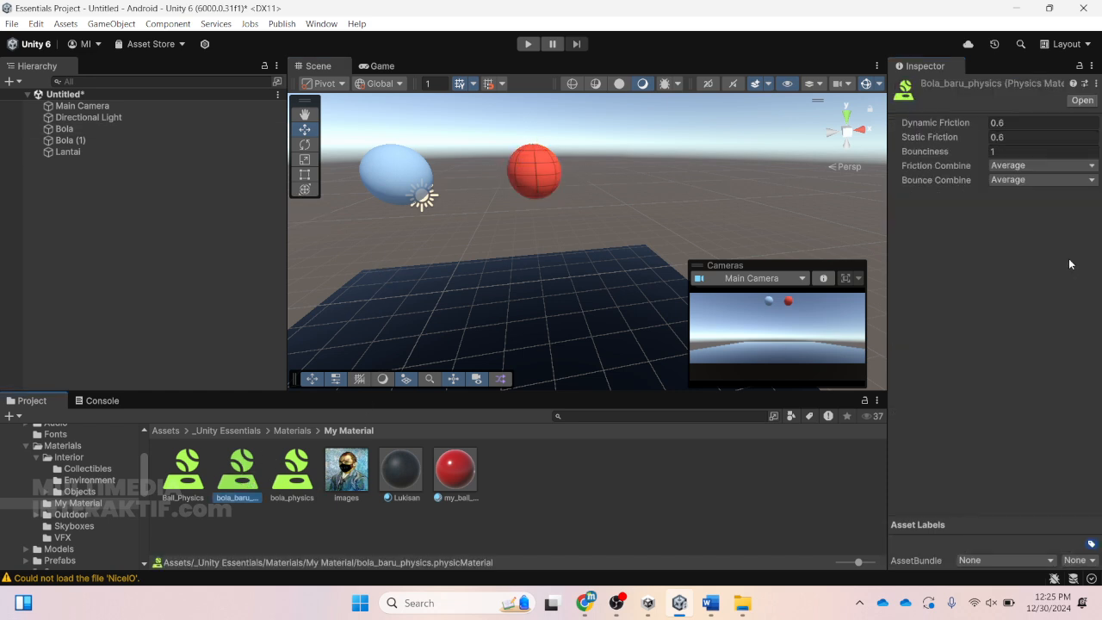
pyautogui.click(1043, 178)
pyautogui.click(1055, 240)
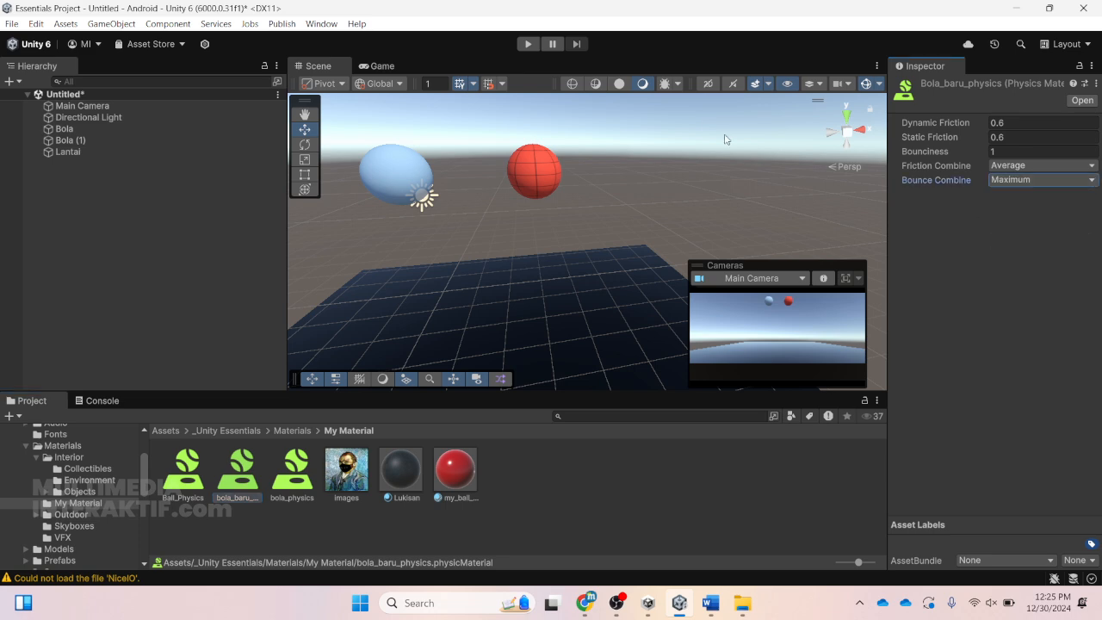
pyautogui.click(528, 45)
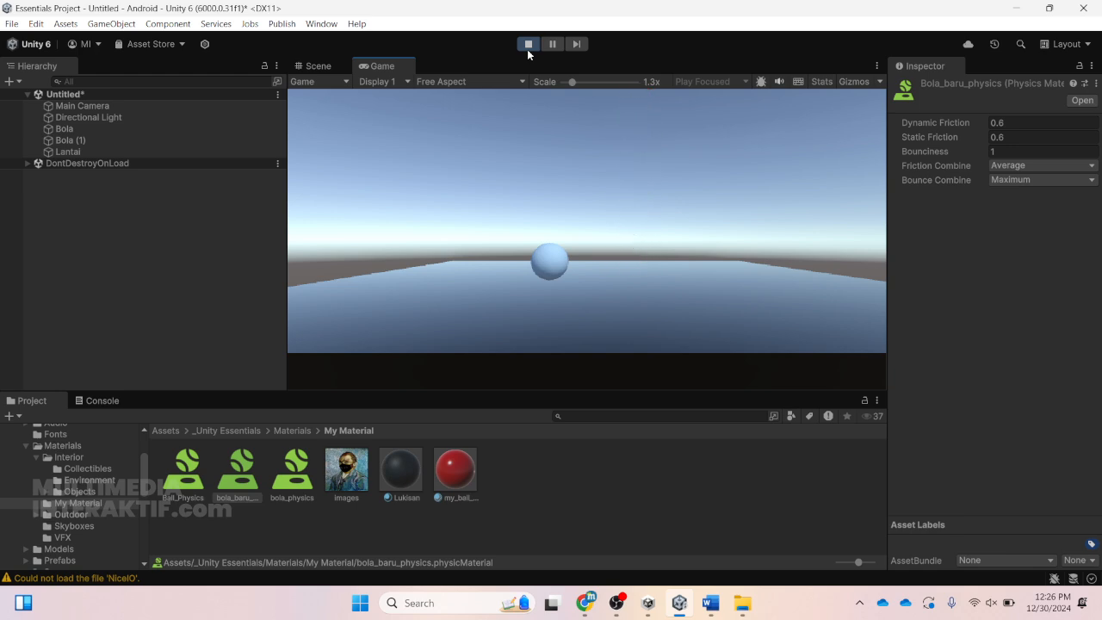
pyautogui.click(528, 46)
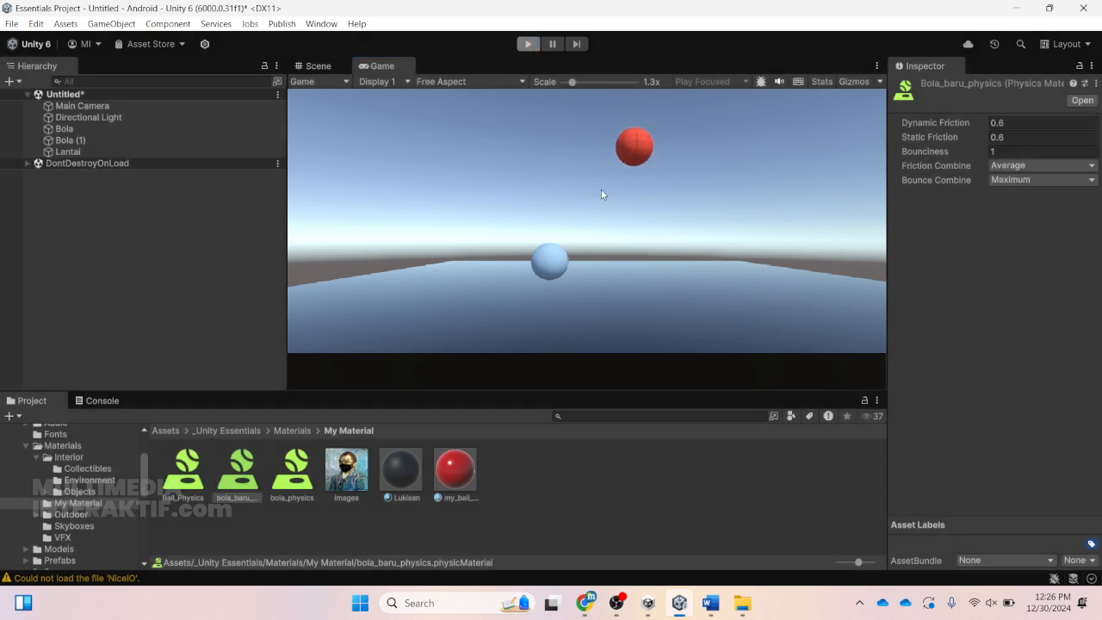
# - Assign Ball_Physics to Bola (1) and run the scene to compare its bounce with Bola
pyautogui.click(189, 484)
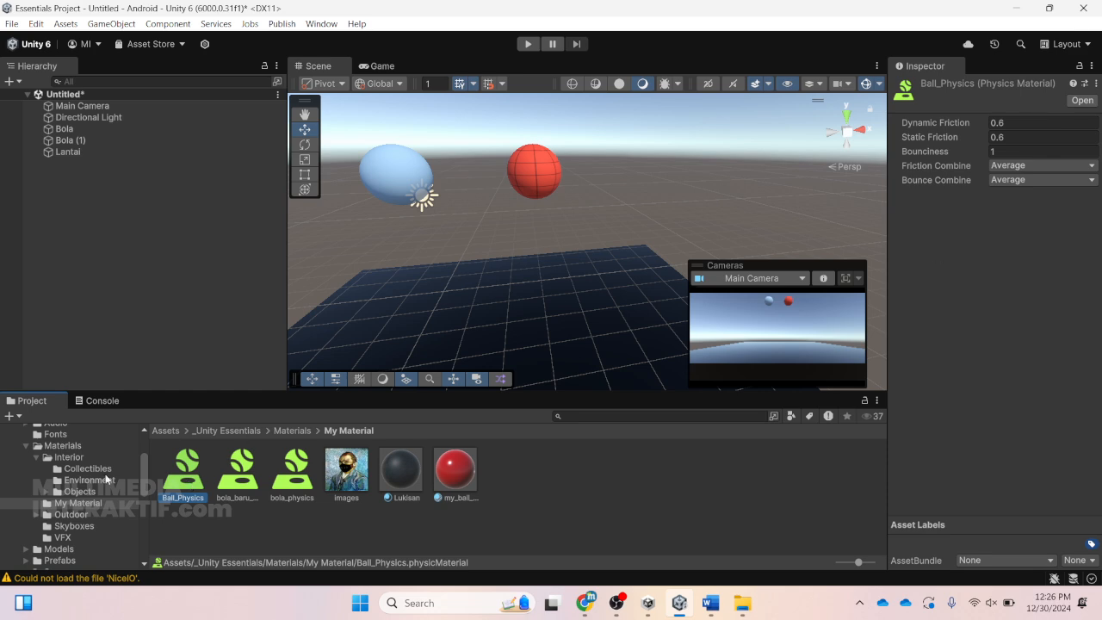
pyautogui.moveTo(187, 488); pyautogui.dragTo(403, 172)
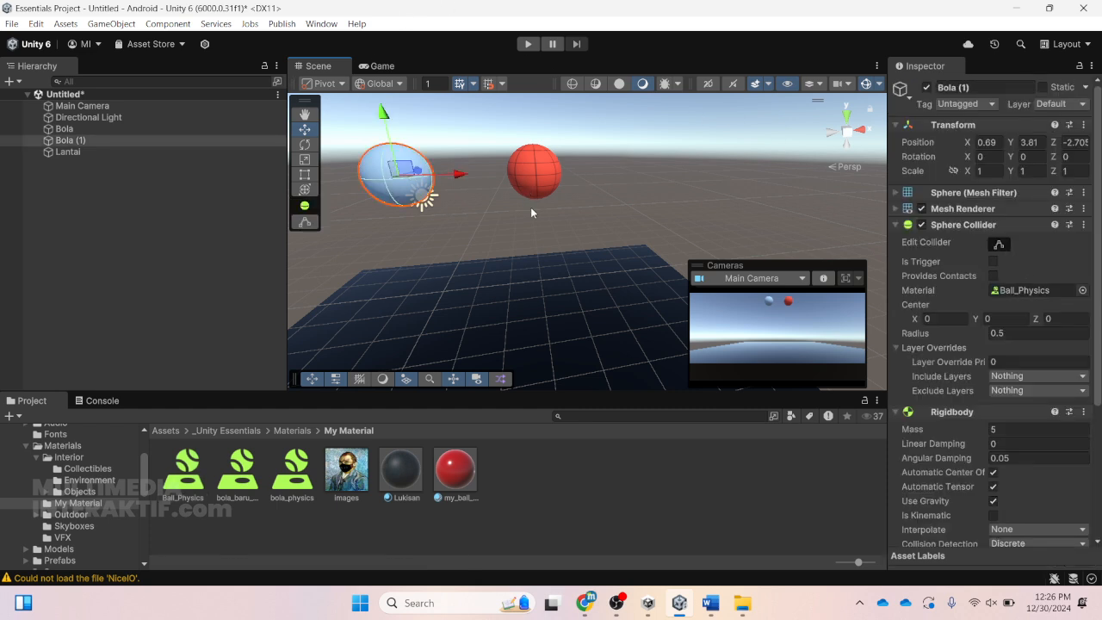
pyautogui.click(543, 183)
pyautogui.click(380, 183)
pyautogui.click(527, 44)
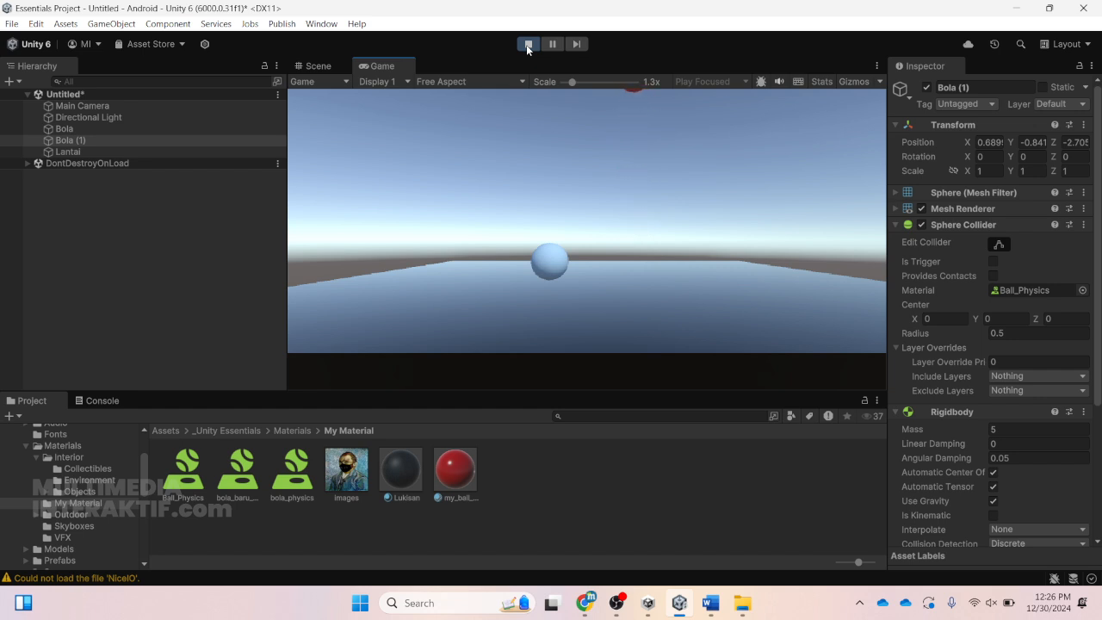
pyautogui.click(528, 45)
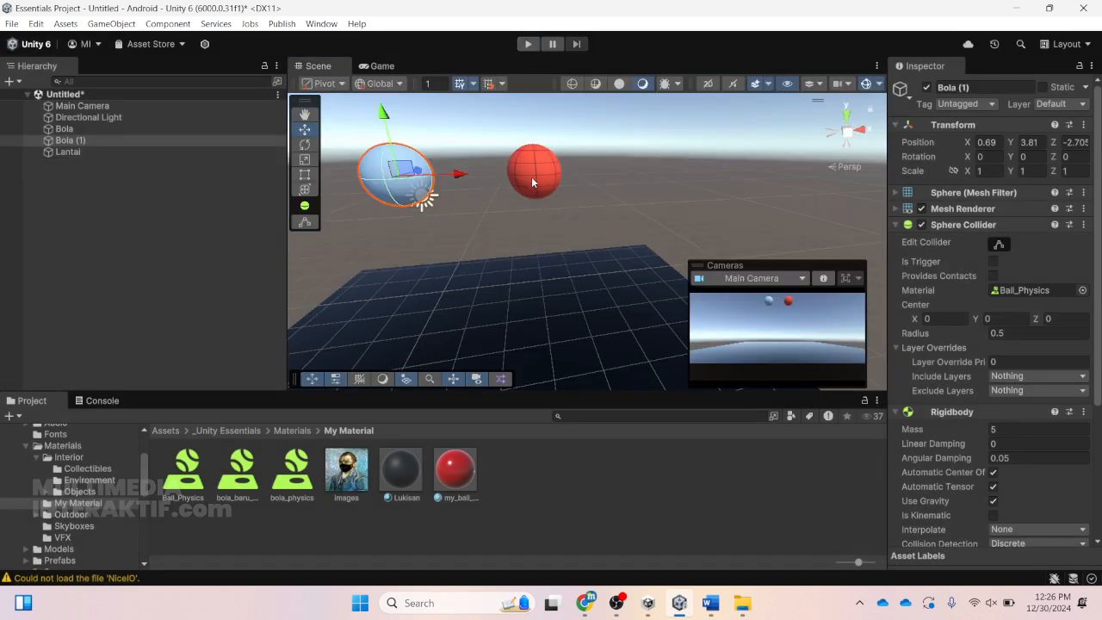
# - Compare the collider materials of both balls and assign Ball_Physics as the Sphere Collider material of Bola
pyautogui.click(541, 168)
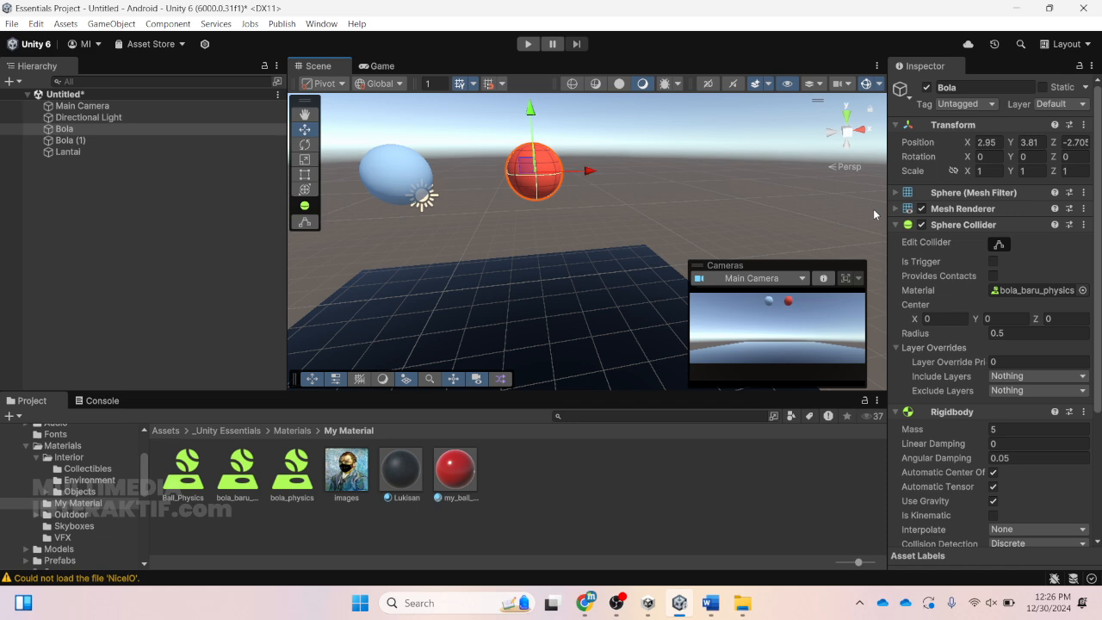
pyautogui.click(392, 179)
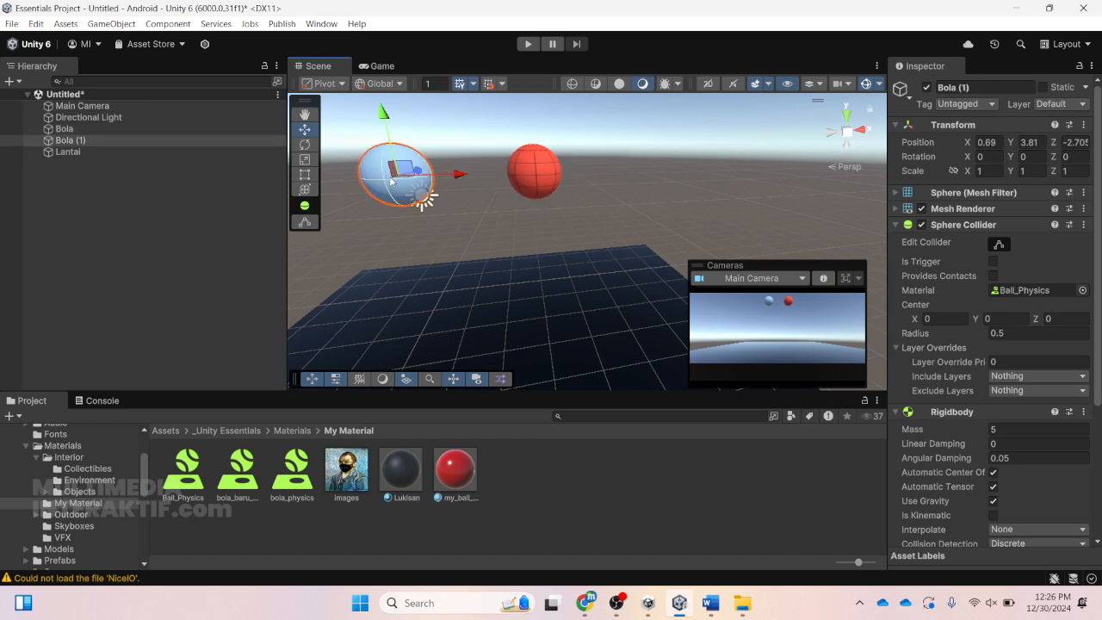
pyautogui.click(551, 179)
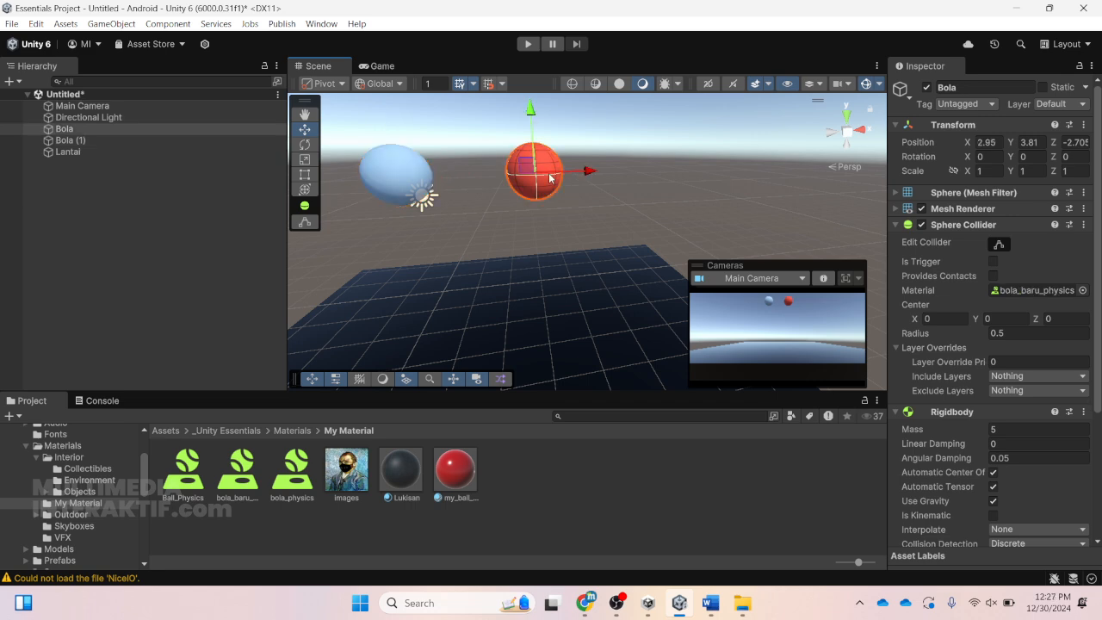
pyautogui.click(388, 196)
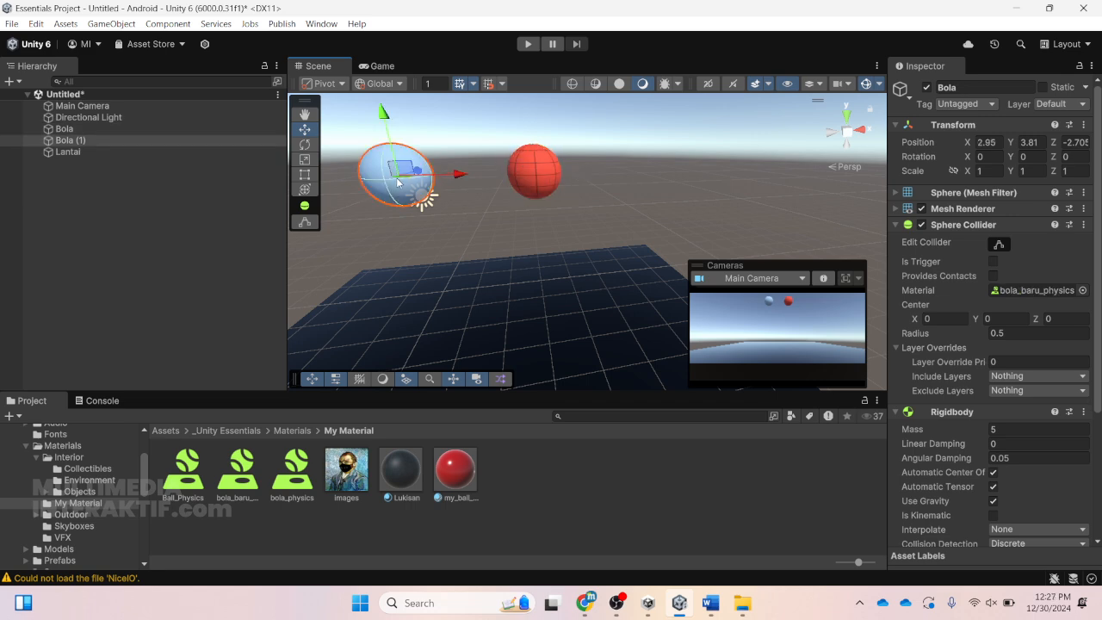
pyautogui.click(521, 181)
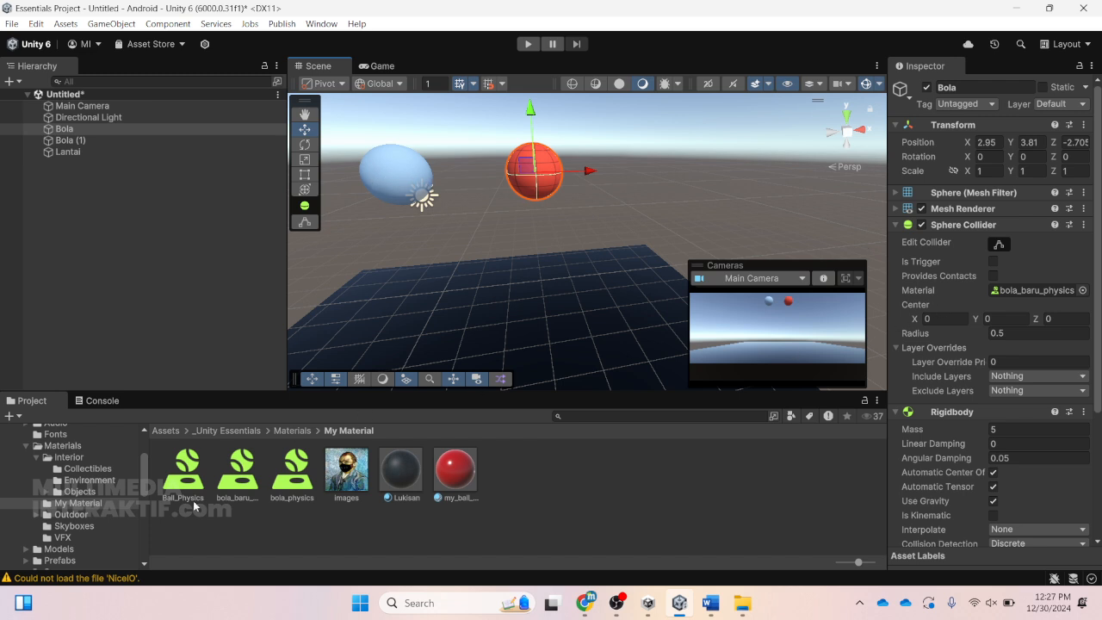
pyautogui.moveTo(195, 478); pyautogui.dragTo(1051, 292)
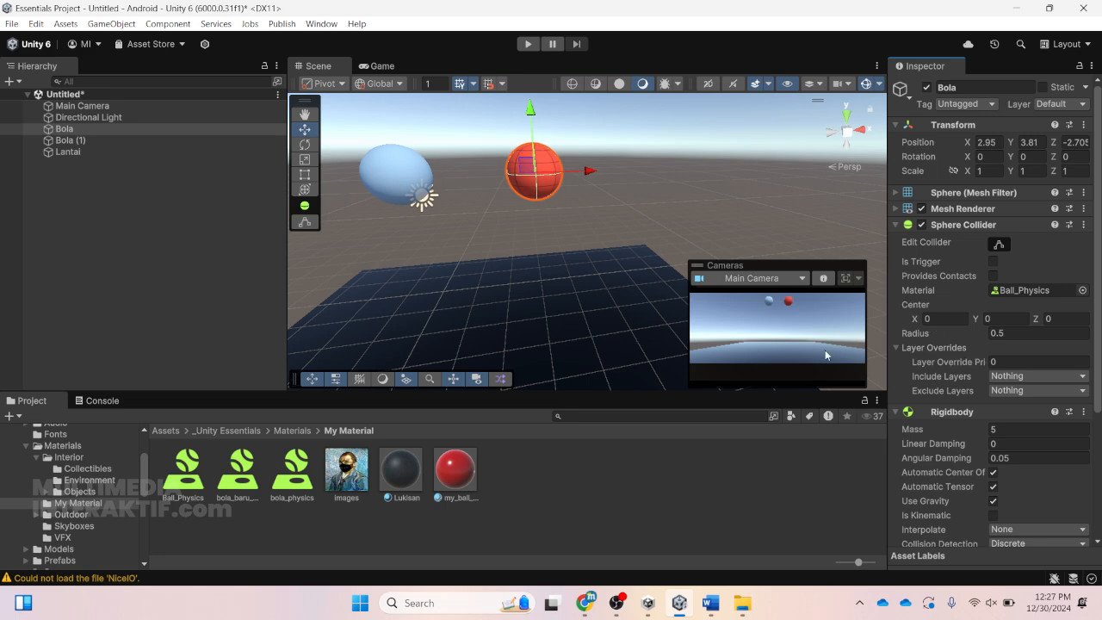
# - Set the Rigidbody mass of Bola to 90 and run the scene to compare how both balls fall
pyautogui.click(999, 429)
pyautogui.write('90')
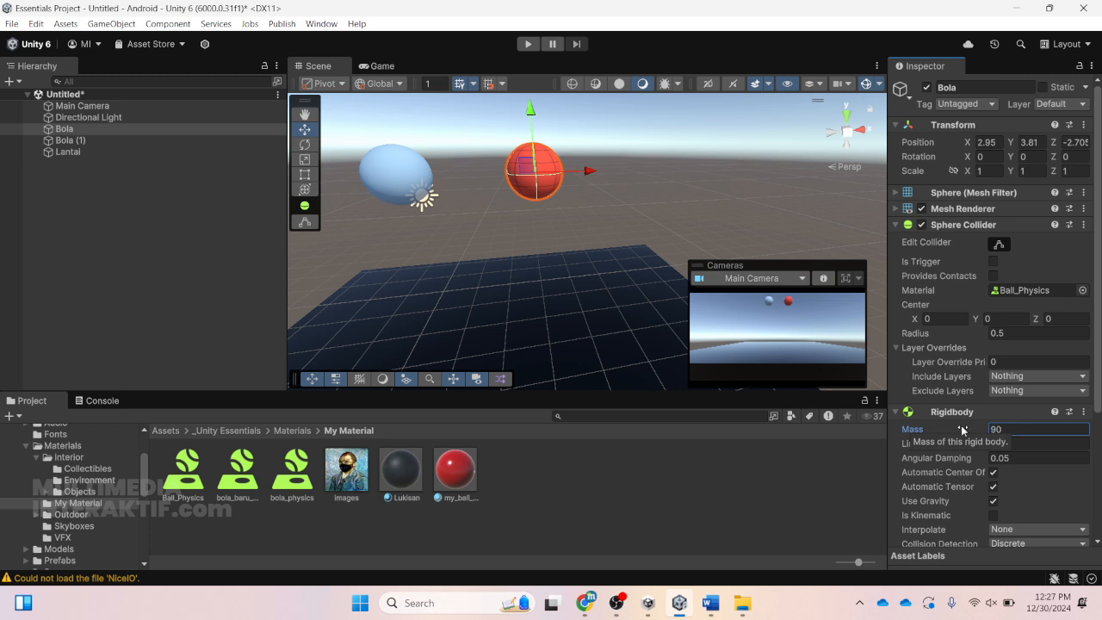
pyautogui.click(522, 45)
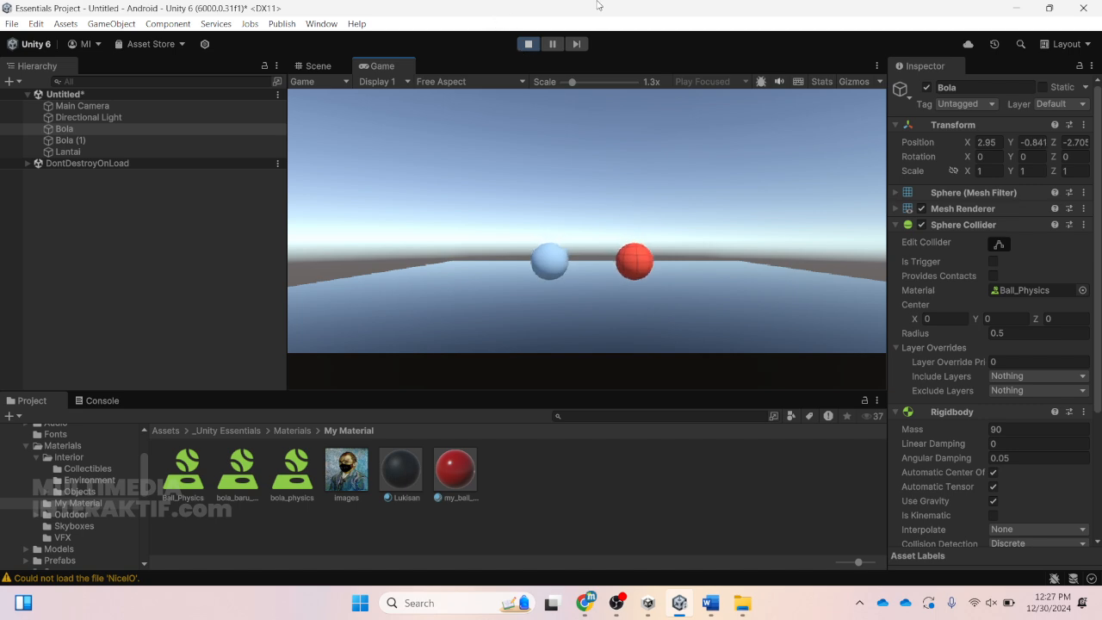
pyautogui.click(526, 46)
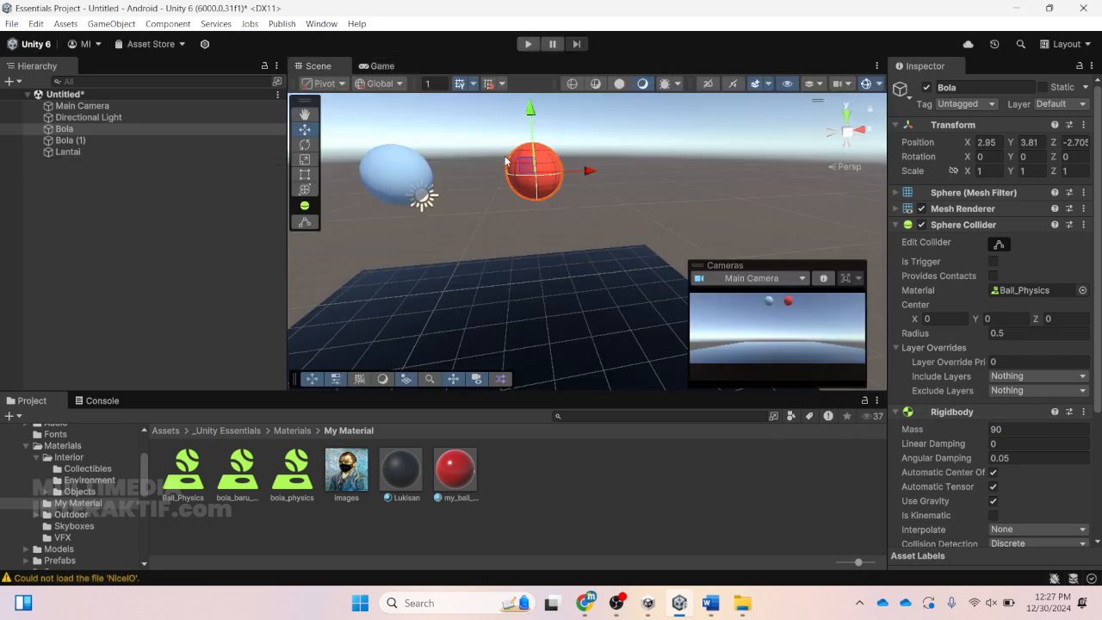
# - Enable Is Kinematic on the Rigidbody of Bola (1) and run the scene to test its effect
pyautogui.click(993, 443)
pyautogui.click(403, 169)
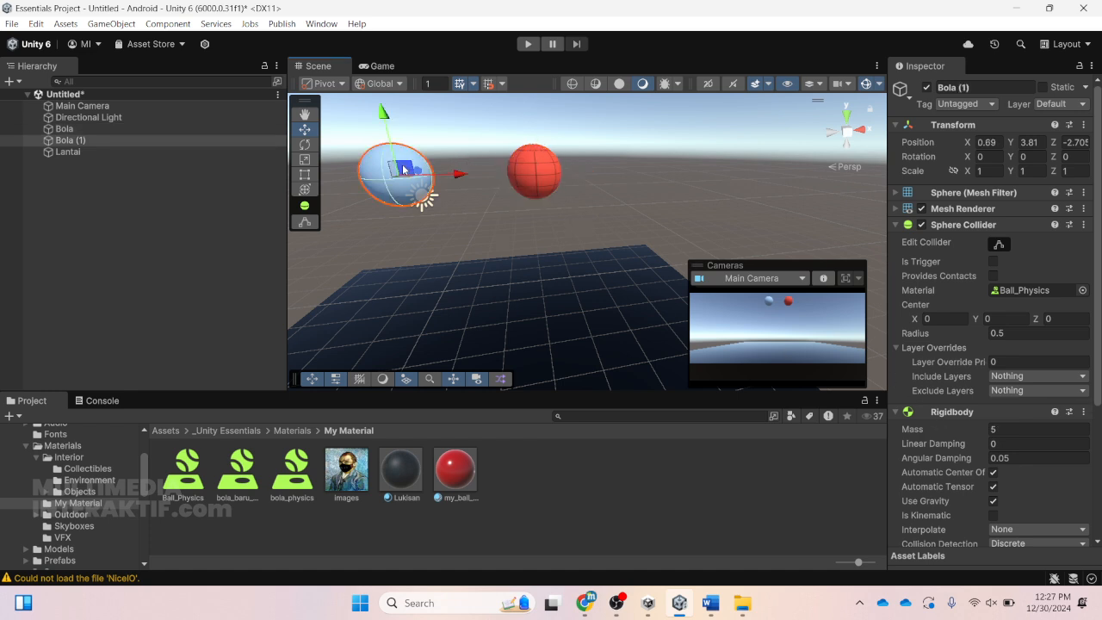
pyautogui.click(529, 156)
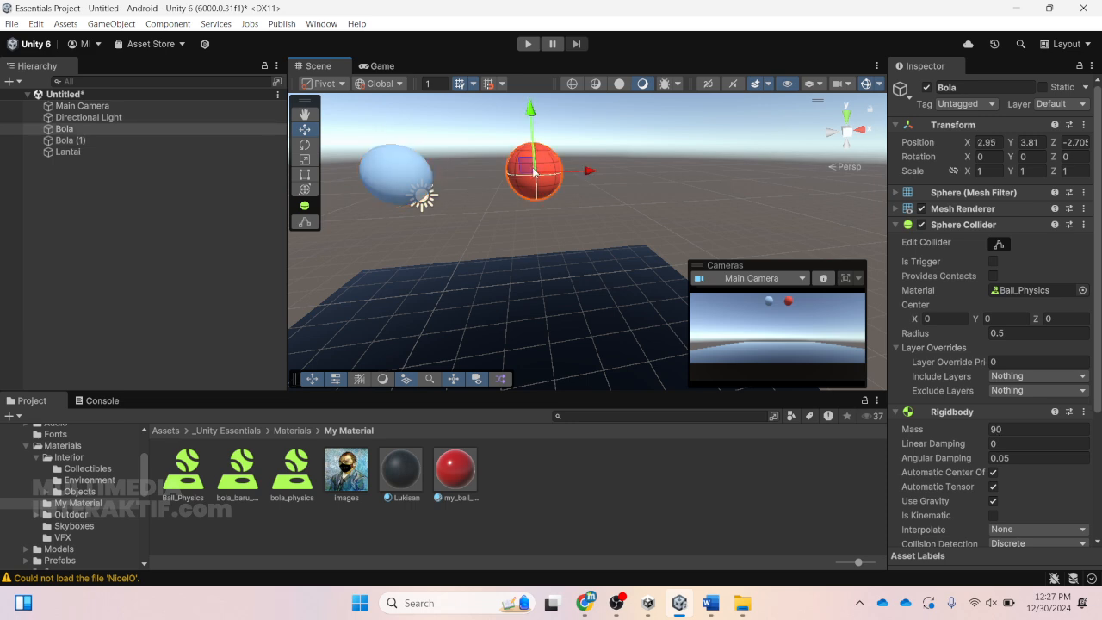
pyautogui.click(396, 170)
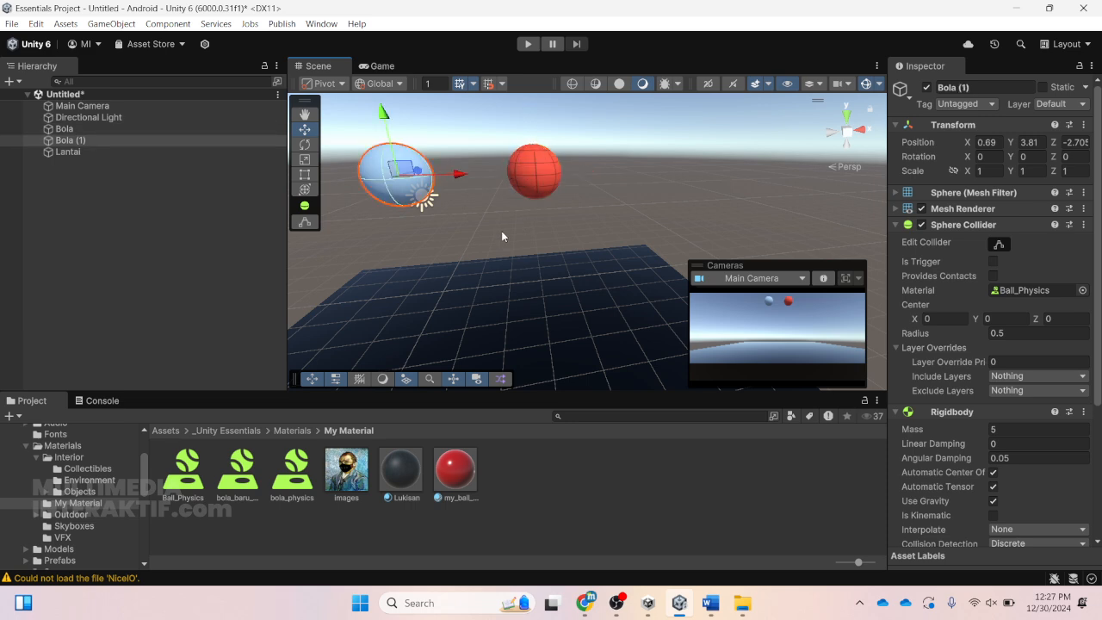
pyautogui.moveTo(502, 230)
pyautogui.mouseDown(button='middle')
pyautogui.moveTo(541, 237)
pyautogui.moveTo(503, 239)
pyautogui.mouseUp(button='middle')
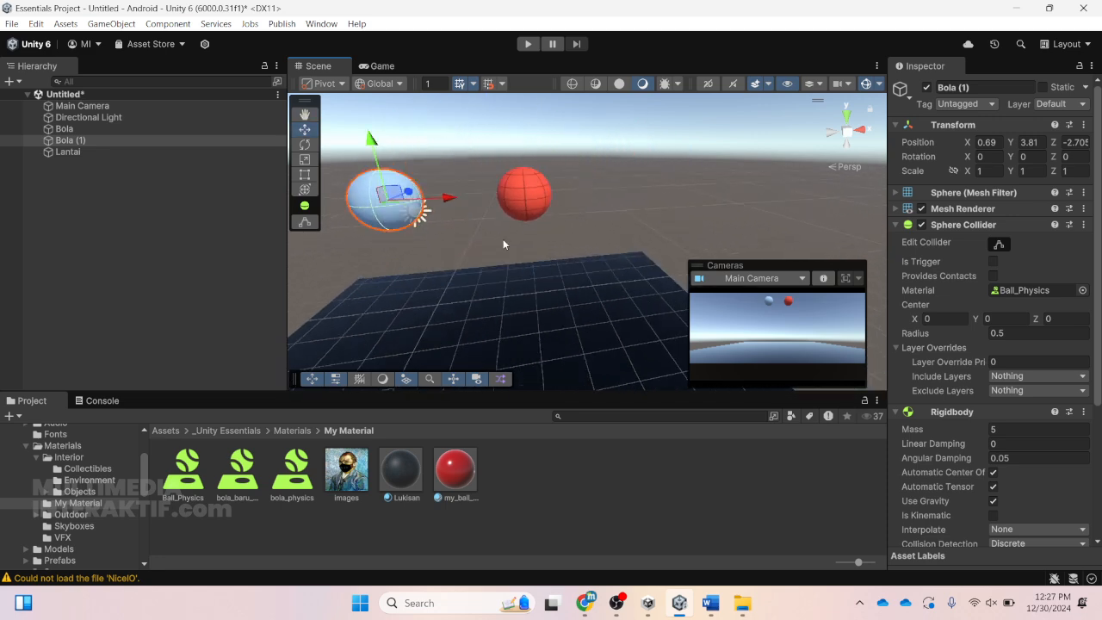
pyautogui.scroll(-1, 977, 444)
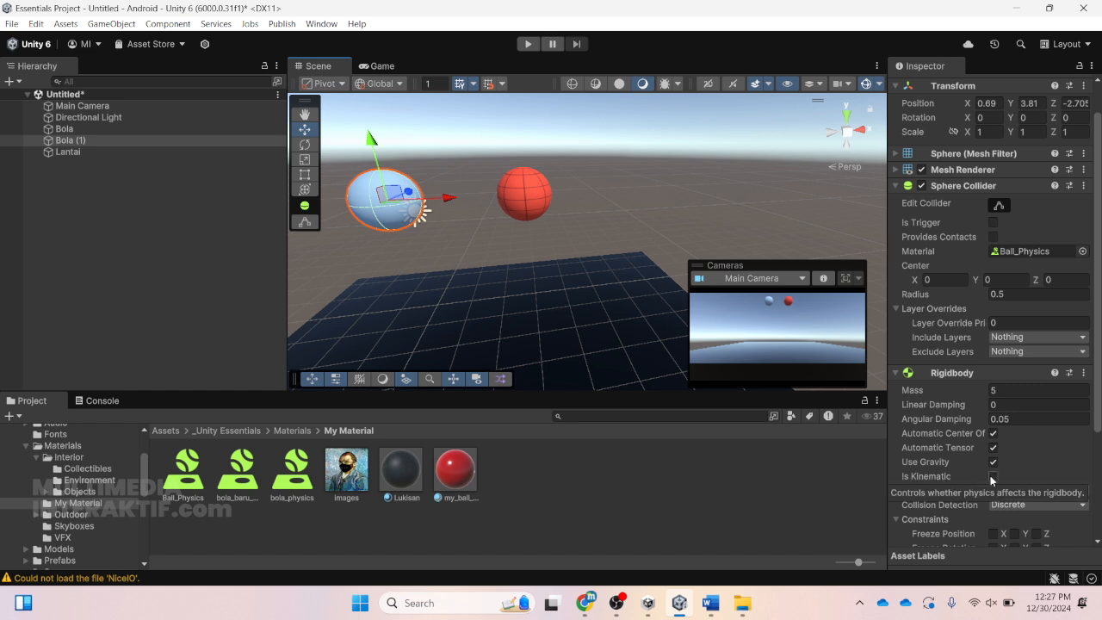
pyautogui.click(993, 477)
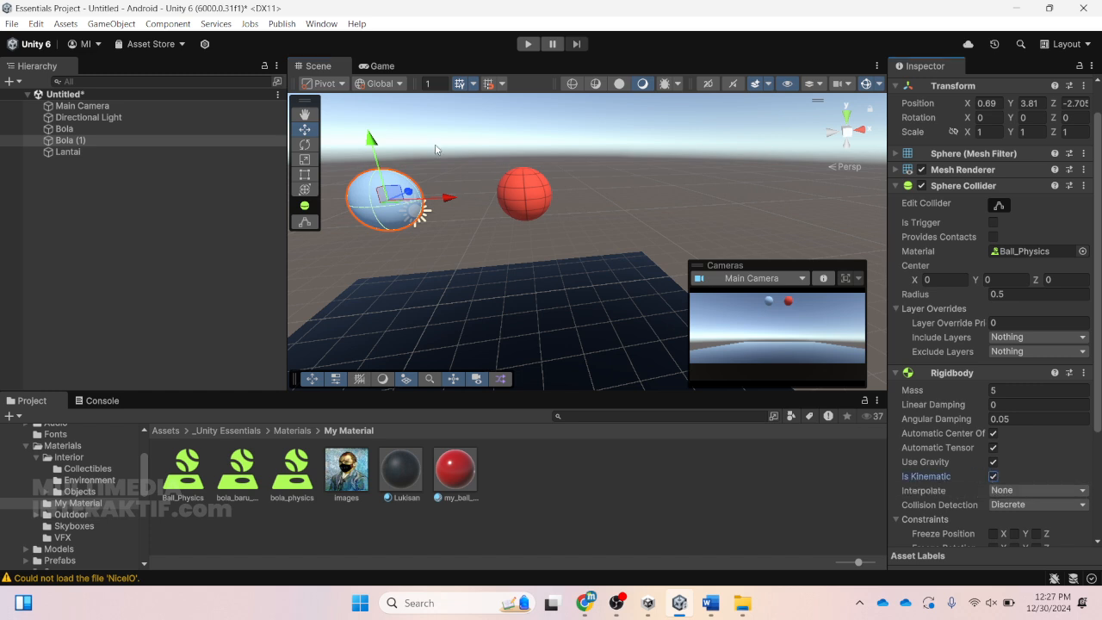
pyautogui.click(528, 44)
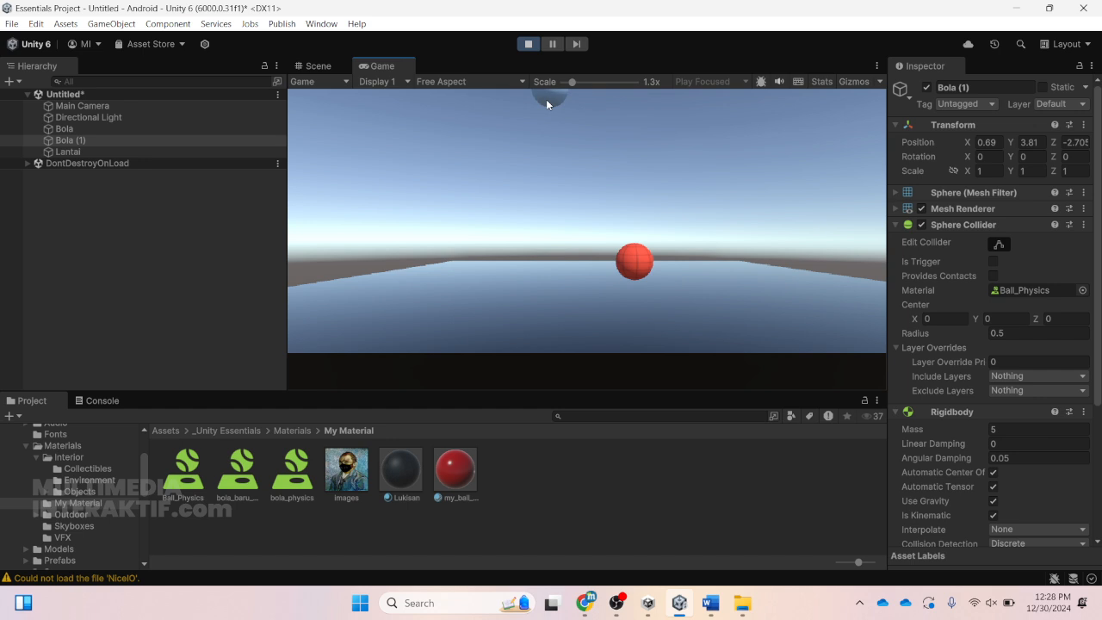
pyautogui.click(529, 44)
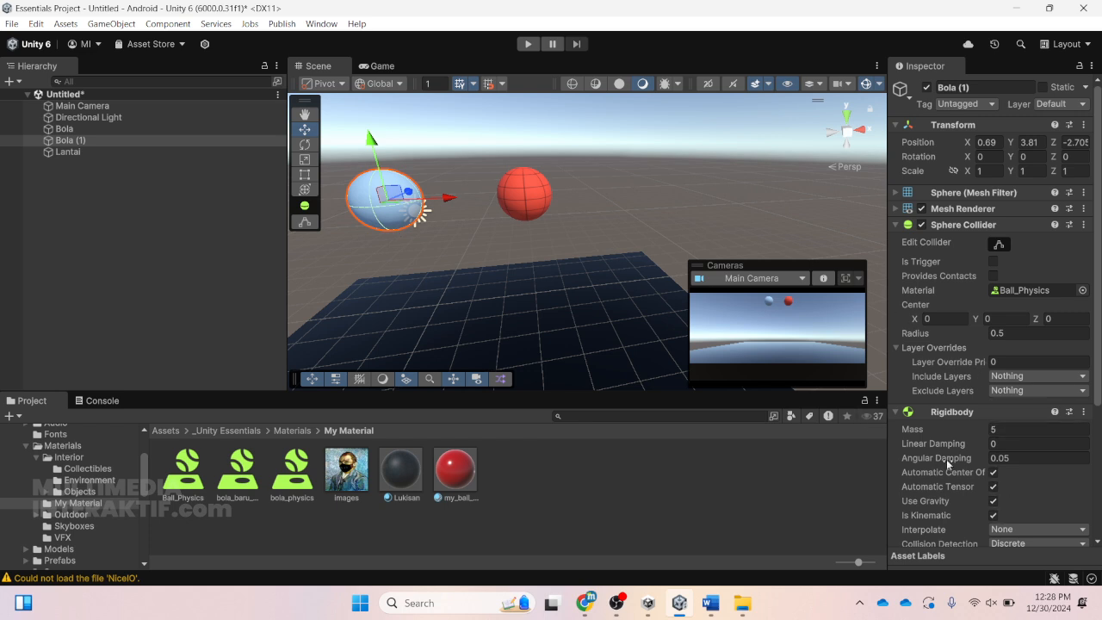
pyautogui.scroll(-2, 947, 459)
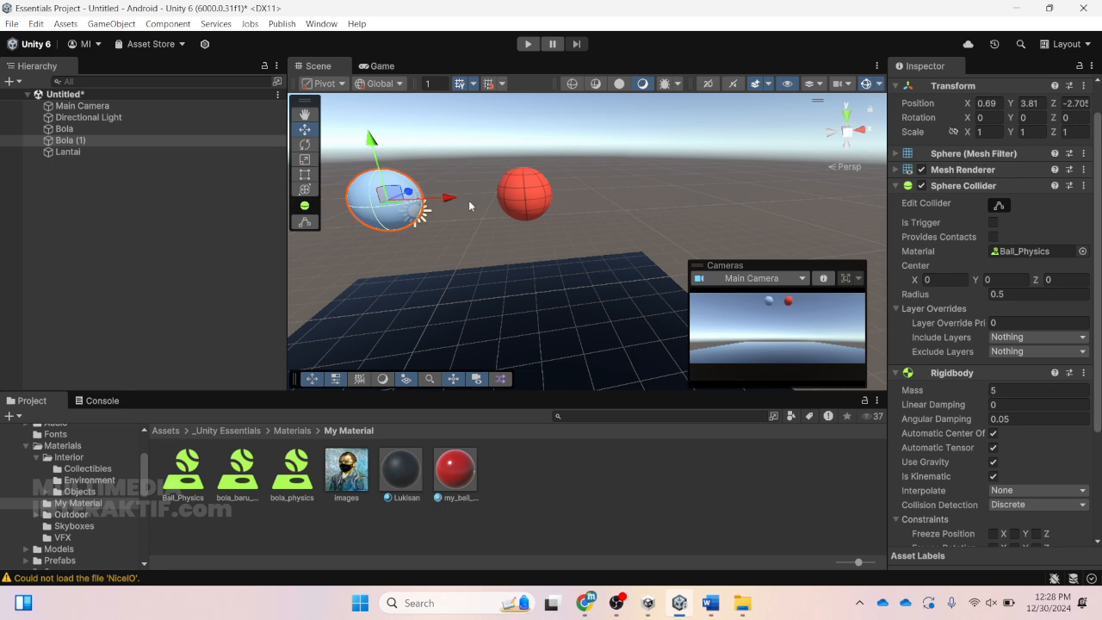
pyautogui.moveTo(521, 217); pyautogui.dragTo(541, 205, button='middle')
pyautogui.scroll(-2, 928, 452)
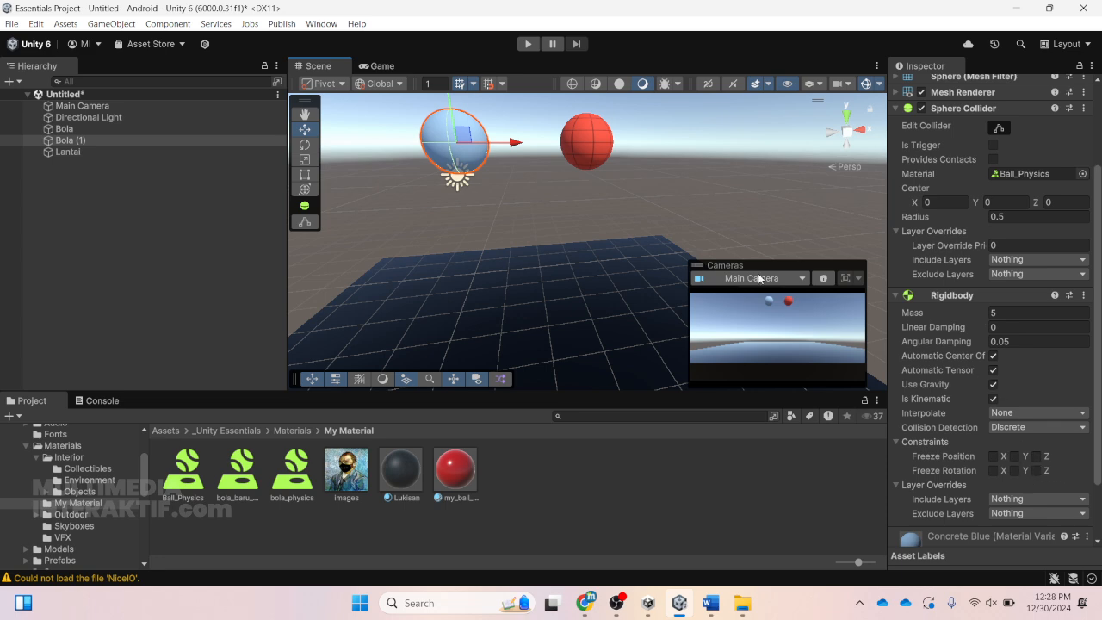
pyautogui.moveTo(550, 196); pyautogui.dragTo(554, 212, button='middle')
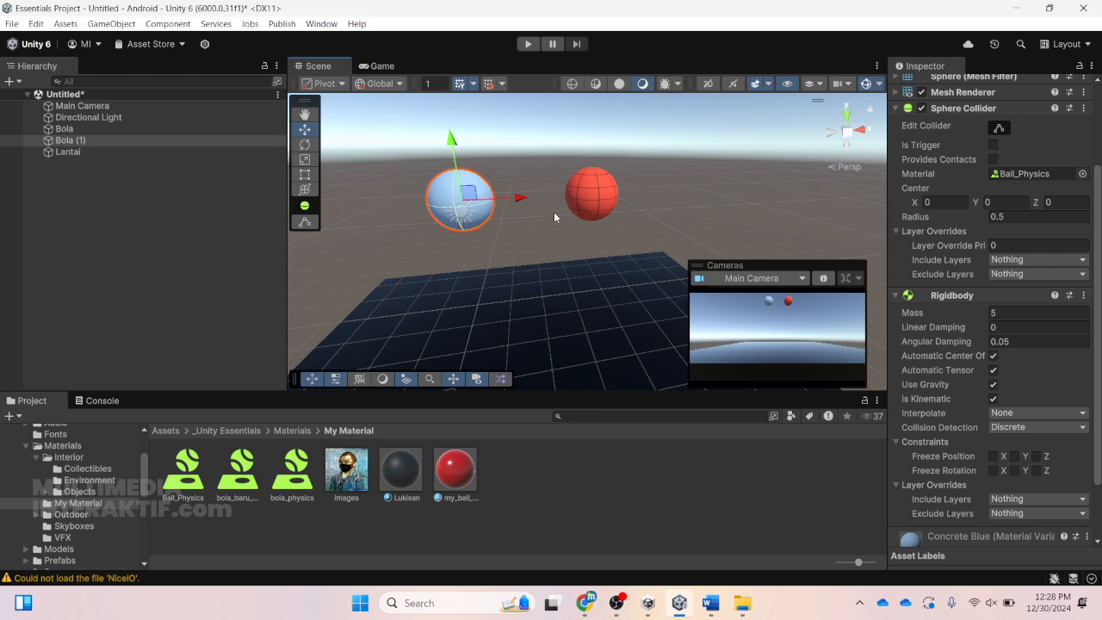